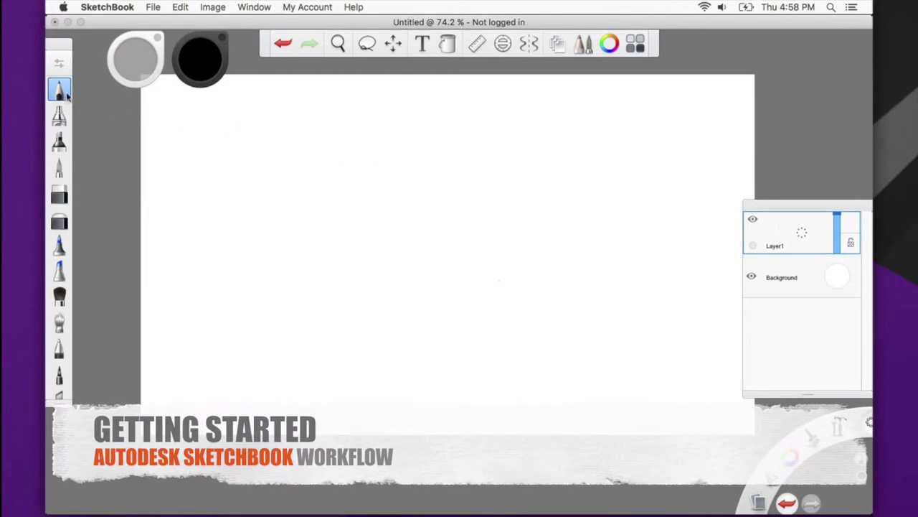
# Set the pencil colour to the light sky-blue swatch and close the Color Editor
pyautogui.moveTo(787, 458); pyautogui.dragTo(811, 407)
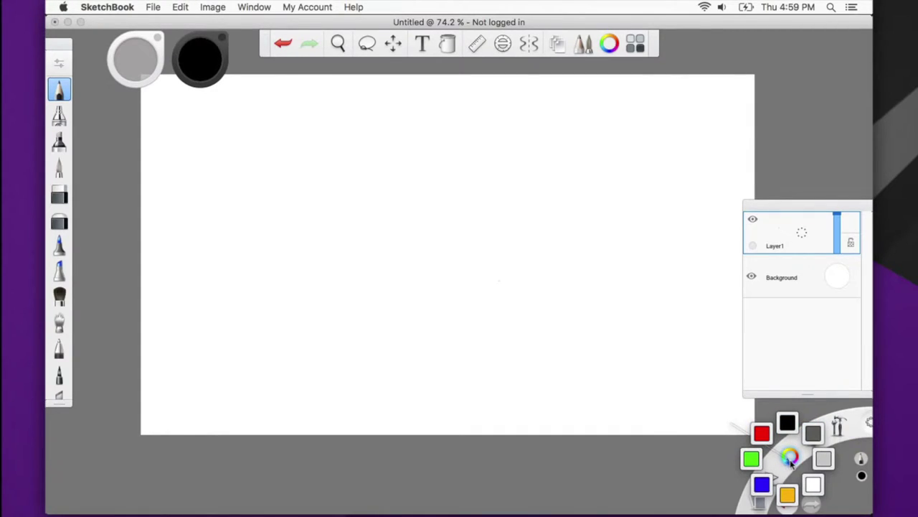
pyautogui.moveTo(791, 462); pyautogui.dragTo(735, 429)
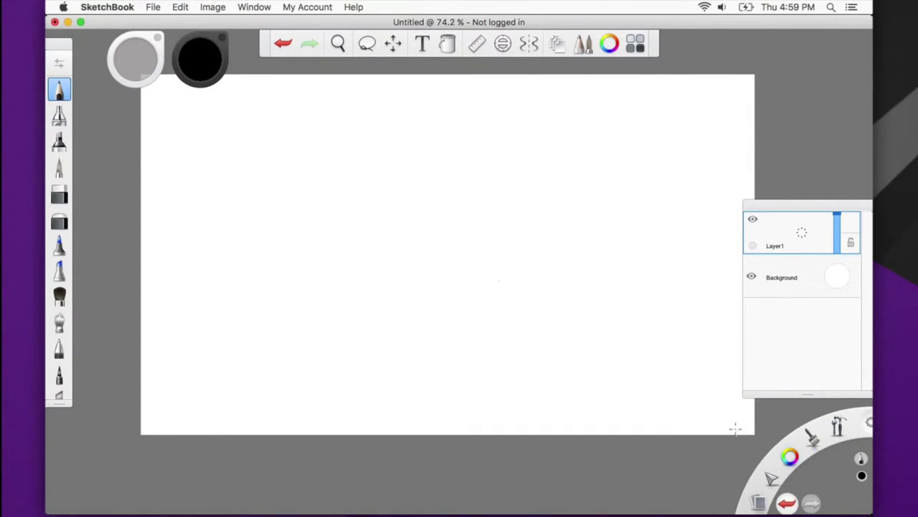
pyautogui.click(610, 44)
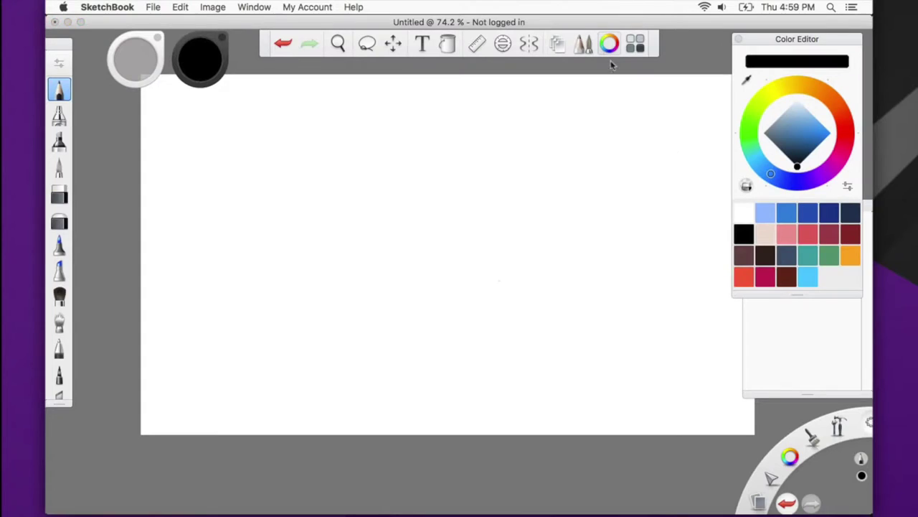
pyautogui.click(809, 281)
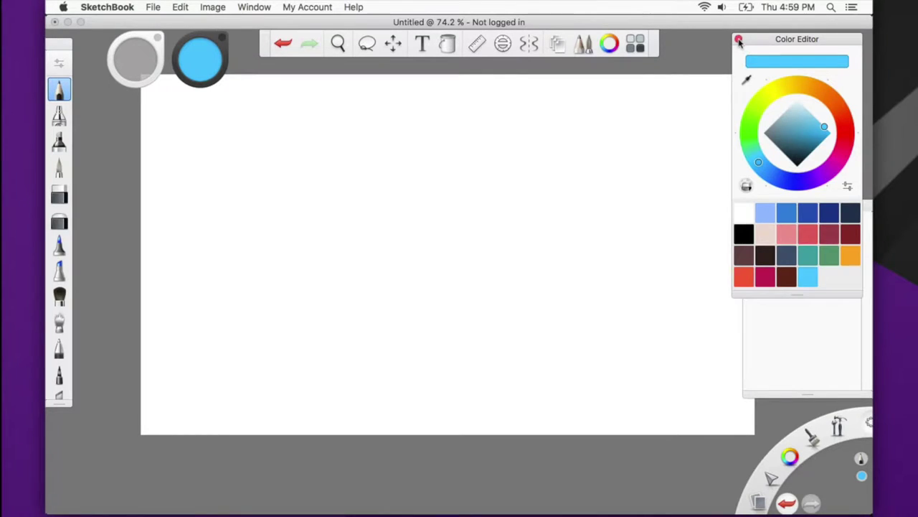
pyautogui.click(739, 38)
# Sketch a cluster of overlapping loose circles of varied sizes in the upper-left part of the canvas on Layer1
pyautogui.click(792, 244)
pyautogui.click(802, 241)
pyautogui.click(799, 248)
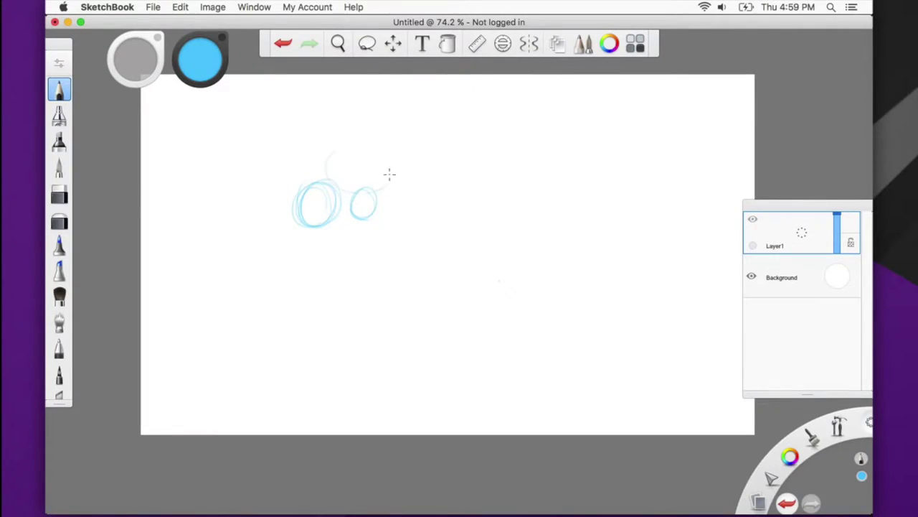
pyautogui.moveTo(389, 174); pyautogui.dragTo(368, 188)
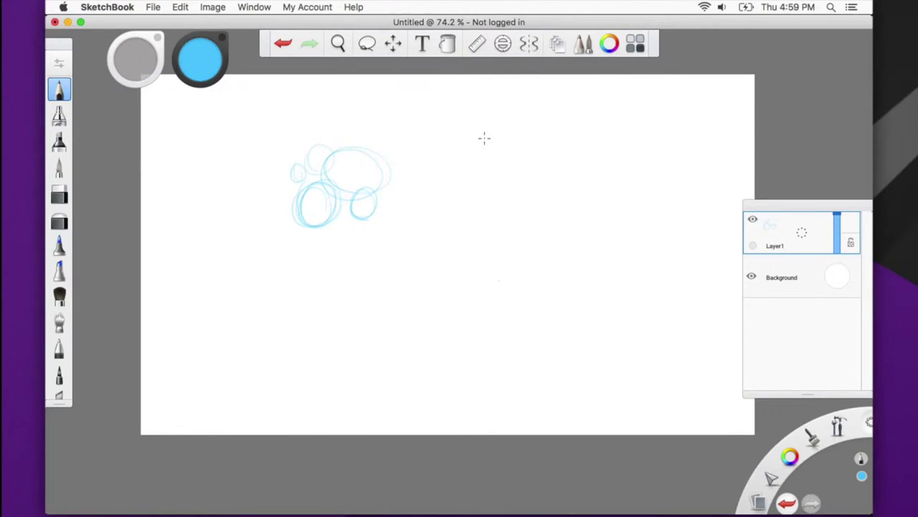
pyautogui.moveTo(335, 231)
pyautogui.mouseDown()
pyautogui.moveTo(338, 246)
pyautogui.moveTo(353, 221)
pyautogui.mouseUp()
pyautogui.moveTo(298, 185)
pyautogui.mouseDown()
pyautogui.moveTo(289, 208)
pyautogui.moveTo(279, 197)
pyautogui.moveTo(283, 219)
pyautogui.moveTo(313, 237)
pyautogui.mouseUp()
pyautogui.moveTo(357, 203)
pyautogui.mouseDown()
pyautogui.moveTo(381, 178)
pyautogui.moveTo(388, 185)
pyautogui.mouseUp()
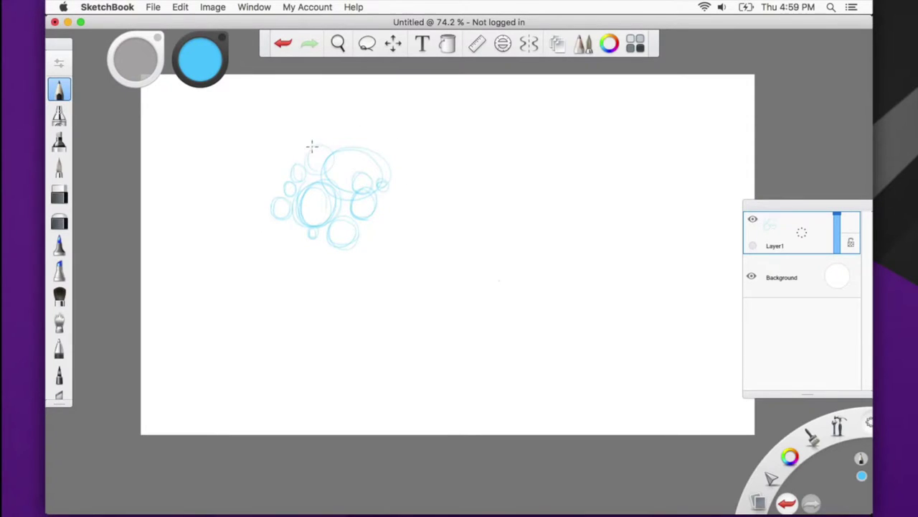
pyautogui.moveTo(358, 152)
pyautogui.mouseDown()
pyautogui.moveTo(351, 165)
pyautogui.moveTo(374, 142)
pyautogui.mouseUp()
# Draw light and heavy diagonal hatching strokes beside and around the circle cluster to practise pen pressure
pyautogui.moveTo(400, 200); pyautogui.dragTo(372, 244)
pyautogui.moveTo(405, 204)
pyautogui.mouseDown()
pyautogui.moveTo(377, 246)
pyautogui.moveTo(395, 229)
pyautogui.moveTo(385, 249)
pyautogui.mouseUp()
pyautogui.moveTo(418, 200)
pyautogui.mouseDown()
pyautogui.moveTo(383, 255)
pyautogui.moveTo(420, 202)
pyautogui.moveTo(402, 267)
pyautogui.mouseUp()
pyautogui.moveTo(406, 231); pyautogui.dragTo(378, 299)
pyautogui.moveTo(387, 250)
pyautogui.mouseDown()
pyautogui.moveTo(361, 286)
pyautogui.moveTo(368, 289)
pyautogui.moveTo(354, 321)
pyautogui.mouseUp()
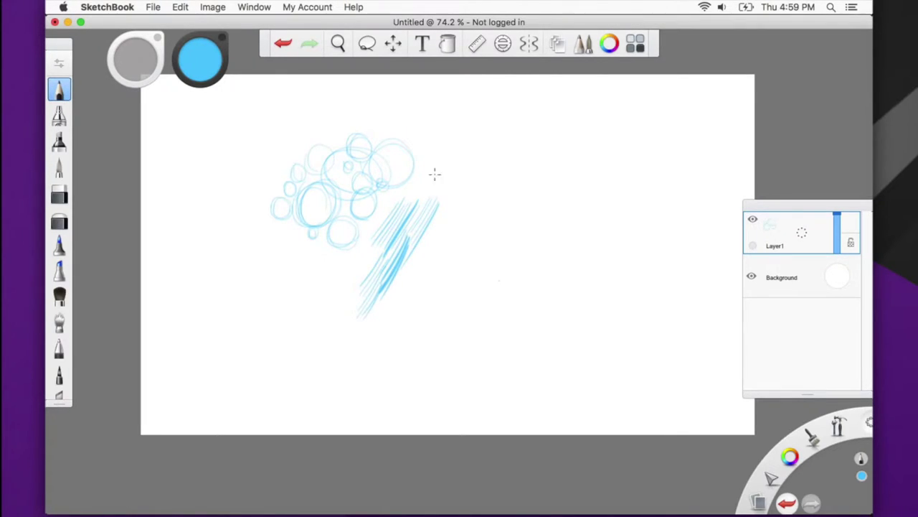
pyautogui.moveTo(439, 144)
pyautogui.mouseDown()
pyautogui.moveTo(410, 196)
pyautogui.moveTo(435, 200)
pyautogui.mouseUp()
pyautogui.moveTo(461, 154)
pyautogui.mouseDown()
pyautogui.moveTo(434, 204)
pyautogui.moveTo(378, 210)
pyautogui.mouseUp()
pyautogui.moveTo(419, 172); pyautogui.dragTo(391, 210)
pyautogui.moveTo(425, 177); pyautogui.dragTo(394, 224)
pyautogui.moveTo(421, 128)
pyautogui.mouseDown()
pyautogui.moveTo(402, 170)
pyautogui.moveTo(411, 185)
pyautogui.mouseUp()
pyautogui.moveTo(335, 127); pyautogui.dragTo(331, 152)
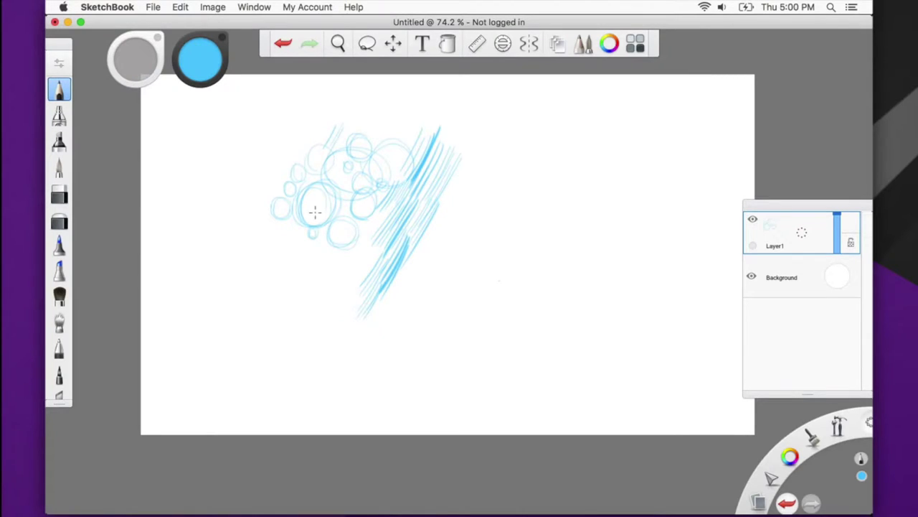
pyautogui.moveTo(336, 252); pyautogui.dragTo(325, 290)
# Examine the Stylus Responsiveness setting and close its window
pyautogui.click(154, 7)
pyautogui.moveTo(179, 7)
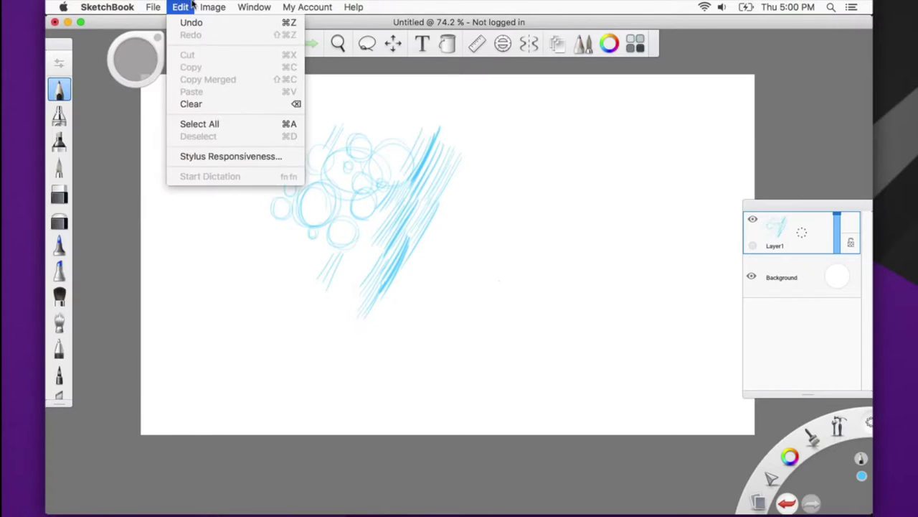
pyautogui.click(224, 156)
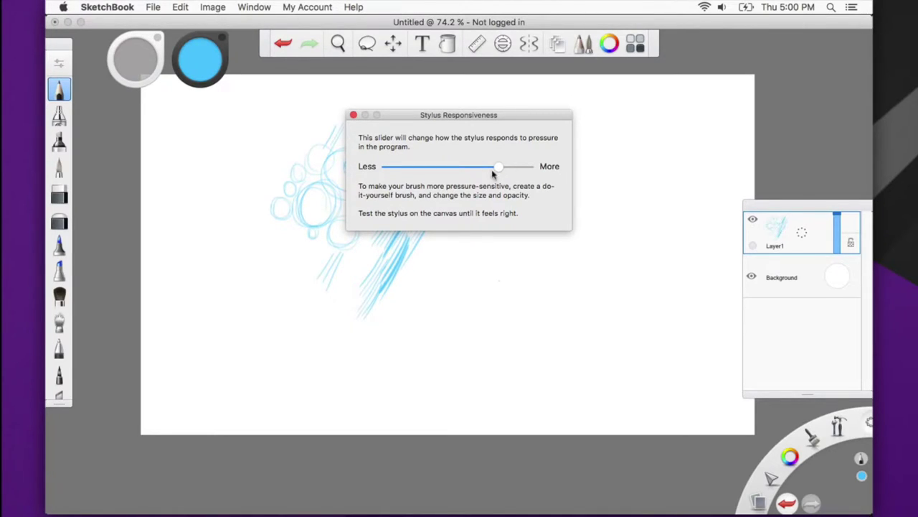
pyautogui.click(353, 115)
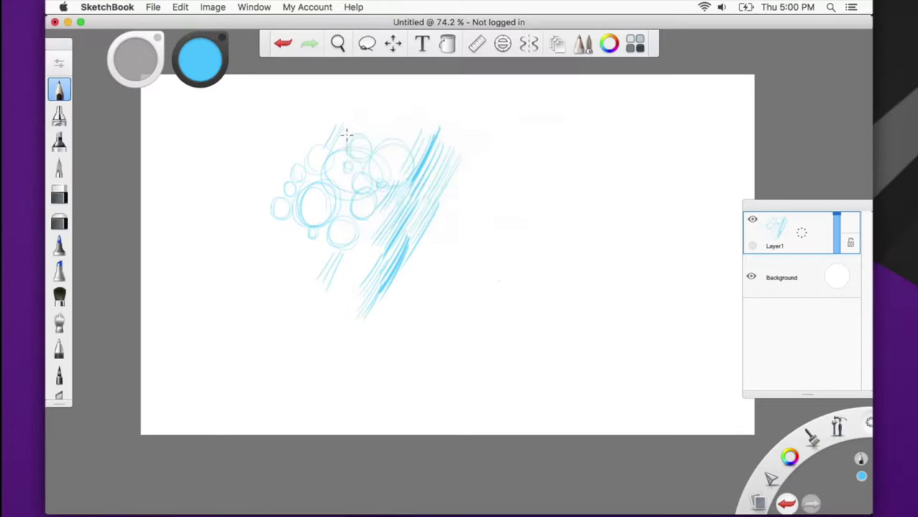
# Add darker hatching and a small heavy ring to the practice sketch, and move the whole drawing to the canvas's upper-left corner
pyautogui.moveTo(377, 229)
pyautogui.mouseDown()
pyautogui.moveTo(345, 284)
pyautogui.moveTo(367, 272)
pyautogui.mouseUp()
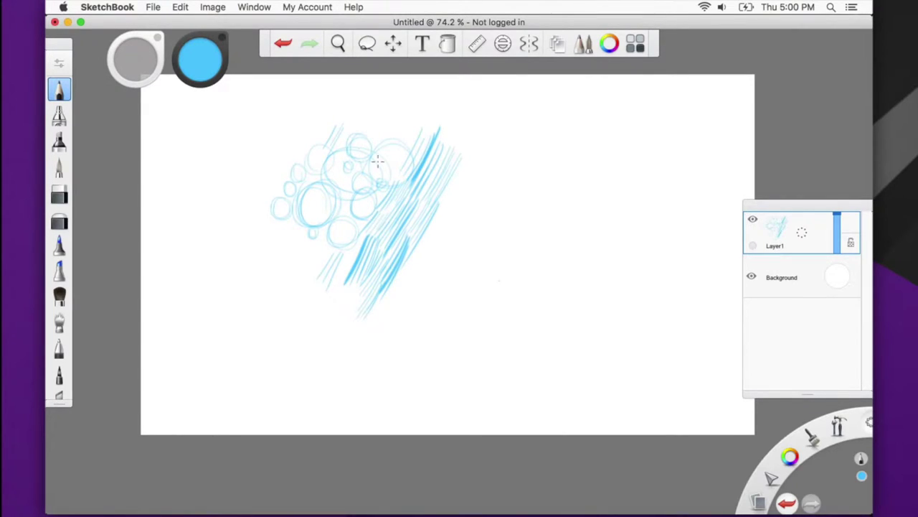
pyautogui.moveTo(384, 129); pyautogui.dragTo(401, 150)
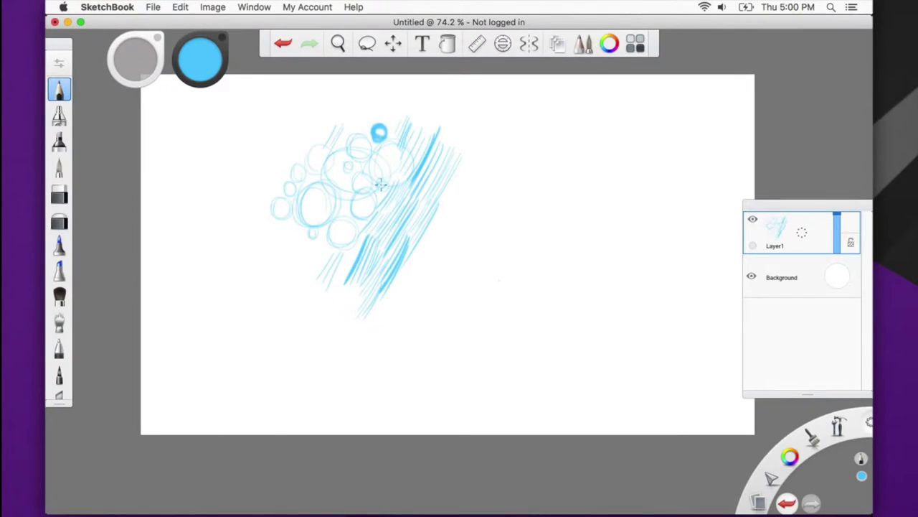
pyautogui.click(393, 44)
pyautogui.moveTo(395, 219)
pyautogui.mouseDown()
pyautogui.moveTo(326, 195)
pyautogui.moveTo(279, 200)
pyautogui.mouseUp()
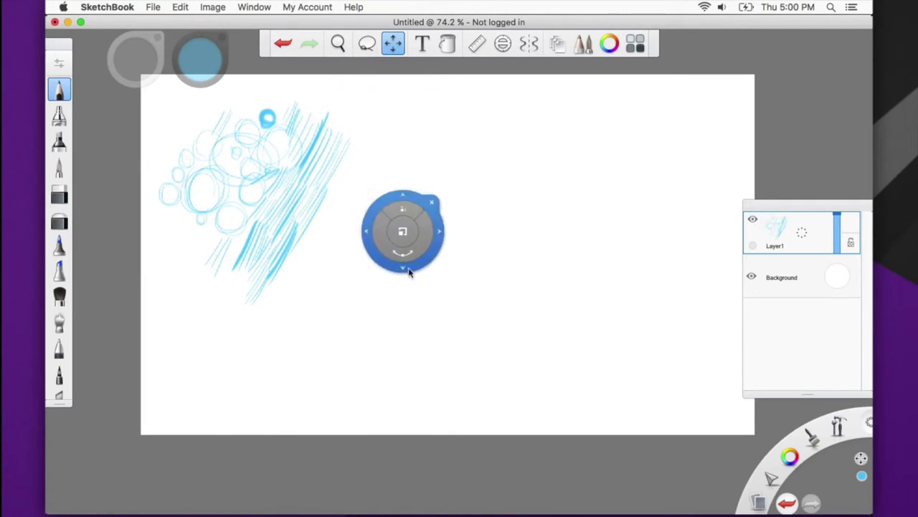
# Sketch a tall rectangular card outline with the pencil just to the right of the practice sketch
pyautogui.click(63, 97)
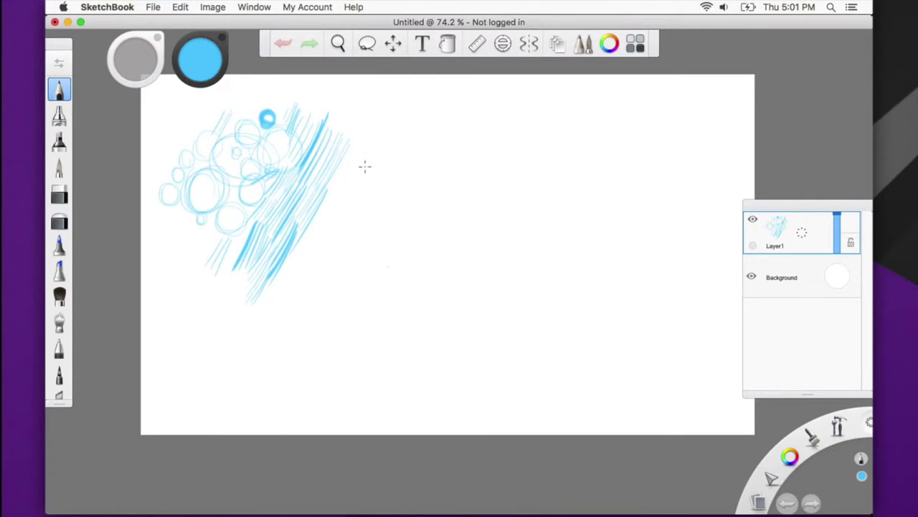
pyautogui.moveTo(358, 149)
pyautogui.mouseDown()
pyautogui.moveTo(361, 247)
pyautogui.moveTo(359, 144)
pyautogui.mouseUp()
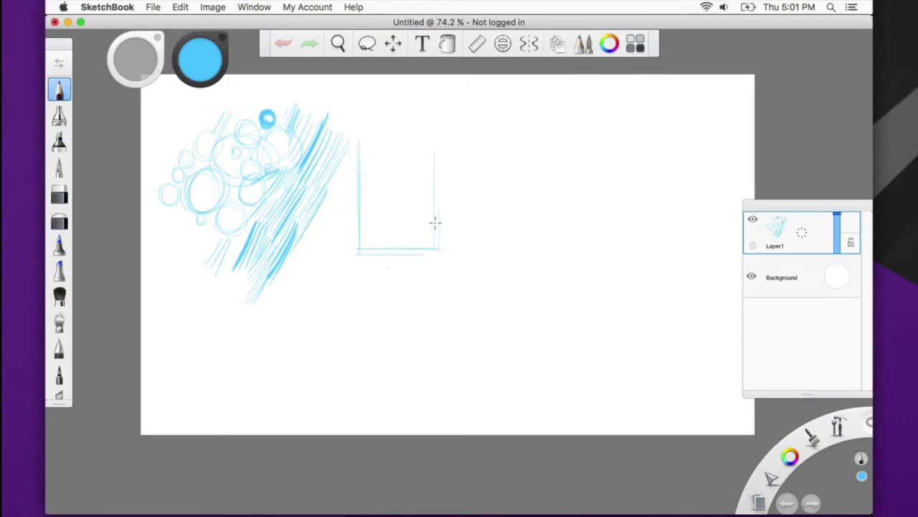
pyautogui.moveTo(435, 219)
pyautogui.mouseDown()
pyautogui.moveTo(435, 123)
pyautogui.moveTo(435, 175)
pyautogui.mouseUp()
pyautogui.moveTo(343, 134); pyautogui.dragTo(446, 134)
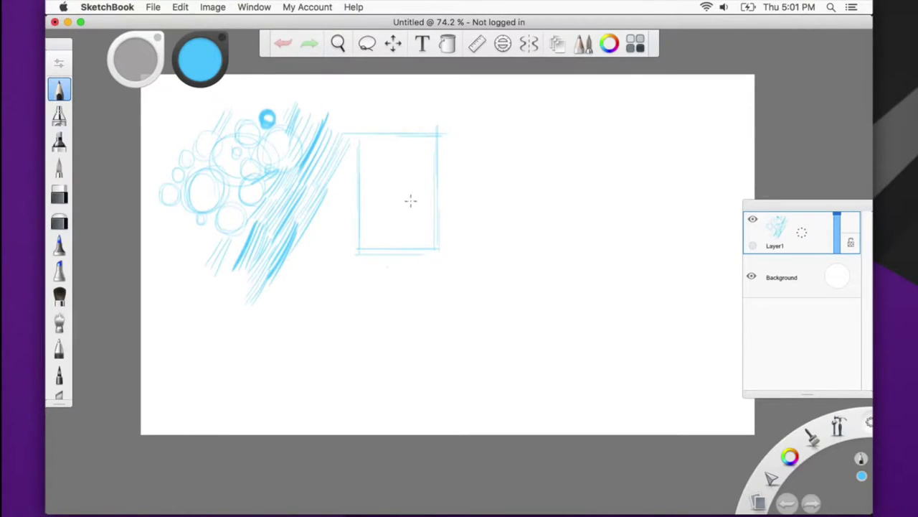
# Extend the card outline's left edge upward so that it meets the top edge
pyautogui.press('space')
pyautogui.moveTo(419, 228)
pyautogui.mouseDown()
pyautogui.moveTo(480, 180)
pyautogui.moveTo(602, 132)
pyautogui.moveTo(636, 130)
pyautogui.mouseUp()
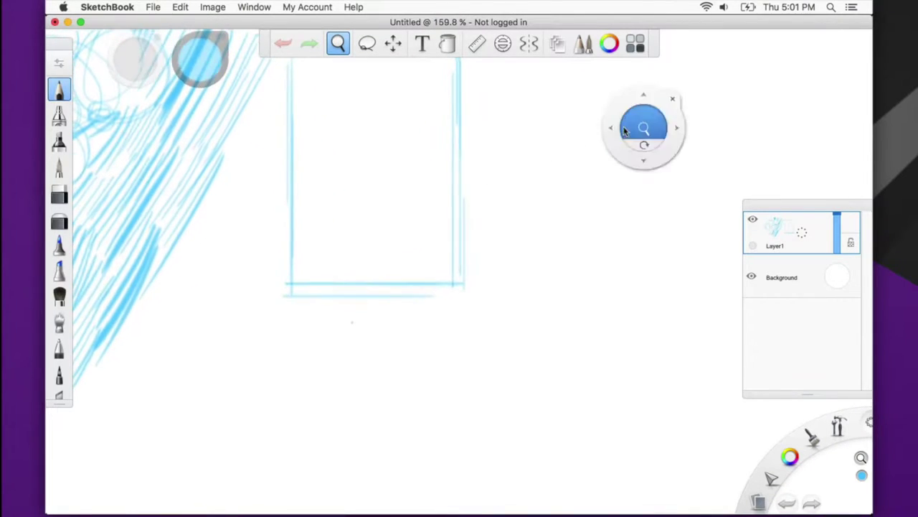
pyautogui.press('space')
pyautogui.moveTo(355, 159)
pyautogui.mouseDown()
pyautogui.moveTo(370, 282)
pyautogui.moveTo(346, 239)
pyautogui.moveTo(316, 252)
pyautogui.mouseUp()
pyautogui.press('space')
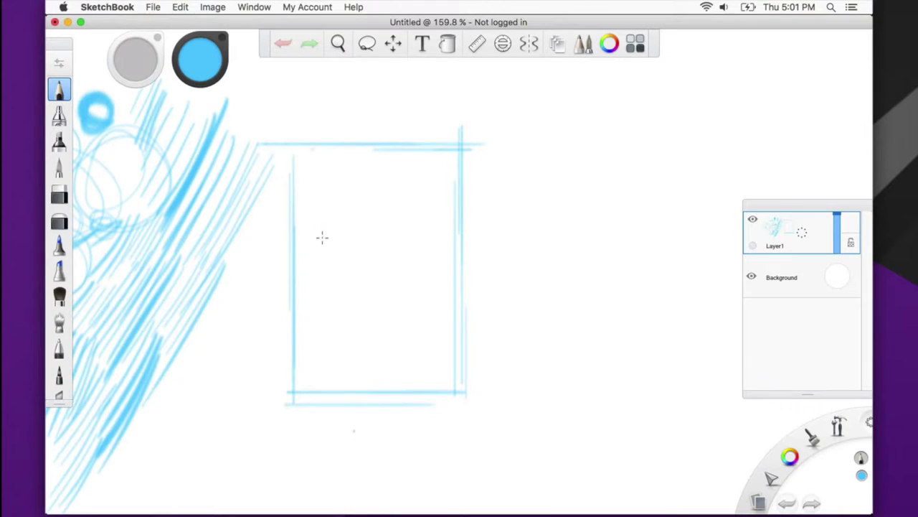
pyautogui.press('space')
pyautogui.moveTo(359, 251); pyautogui.dragTo(337, 277)
pyautogui.press('space')
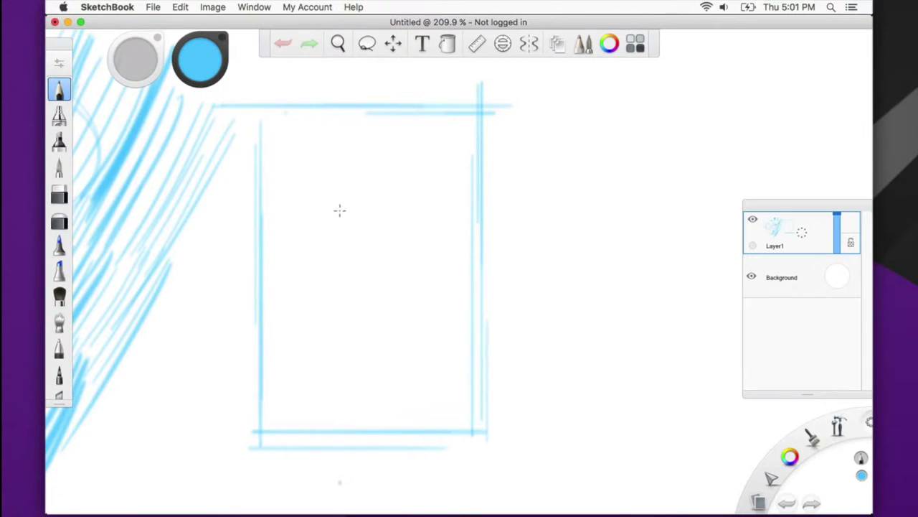
pyautogui.moveTo(257, 96); pyautogui.dragTo(260, 139)
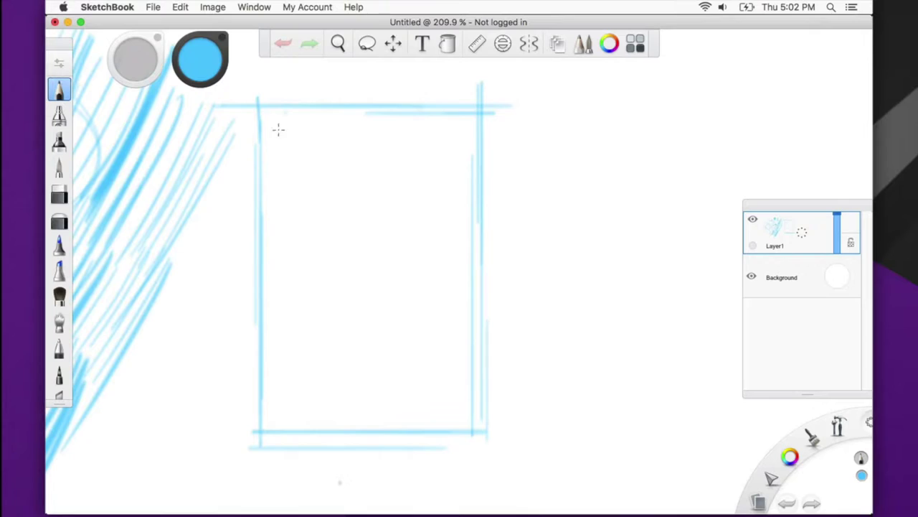
# Draw a K with a heart in the card's upper-left corner and repeat both upside down in the lower-right corner
pyautogui.moveTo(277, 126); pyautogui.dragTo(278, 160)
pyautogui.moveTo(295, 122)
pyautogui.mouseDown()
pyautogui.moveTo(280, 145)
pyautogui.moveTo(294, 157)
pyautogui.mouseUp()
pyautogui.moveTo(465, 376)
pyautogui.mouseDown()
pyautogui.moveTo(465, 411)
pyautogui.moveTo(463, 398)
pyautogui.mouseUp()
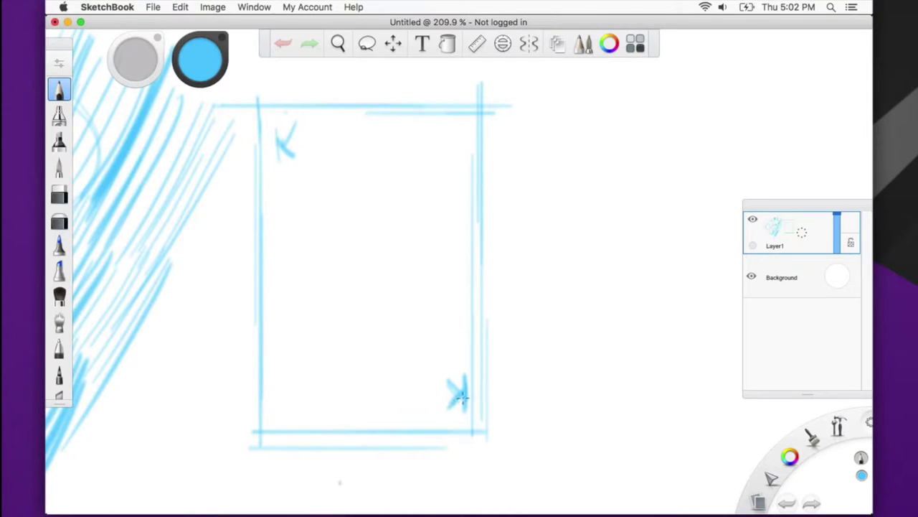
pyautogui.moveTo(279, 121); pyautogui.dragTo(278, 159)
pyautogui.moveTo(270, 176); pyautogui.dragTo(303, 194)
pyautogui.moveTo(449, 351)
pyautogui.mouseDown()
pyautogui.moveTo(455, 360)
pyautogui.moveTo(451, 340)
pyautogui.moveTo(468, 359)
pyautogui.moveTo(457, 333)
pyautogui.mouseUp()
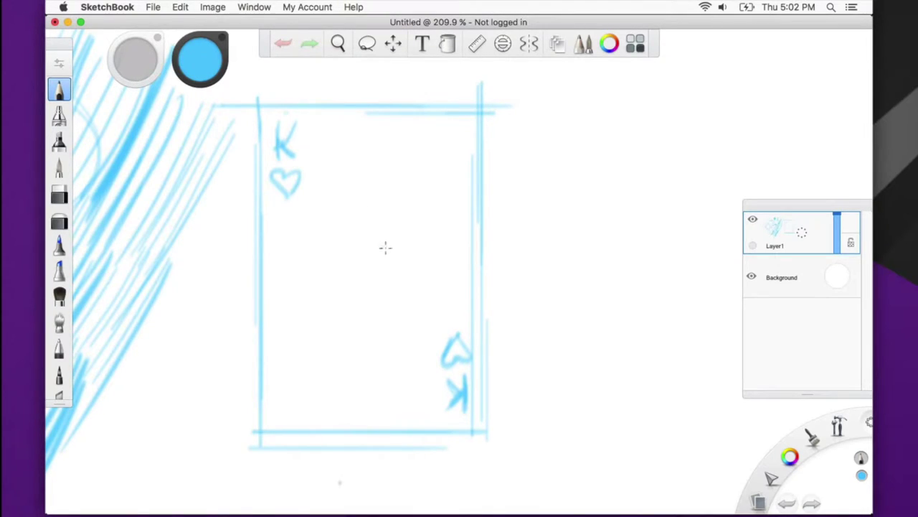
# Try a right-pointing arrow inside the card and erase it
pyautogui.moveTo(382, 218)
pyautogui.mouseDown()
pyautogui.moveTo(435, 208)
pyautogui.moveTo(429, 241)
pyautogui.mouseUp()
pyautogui.press('Delete')
pyautogui.press('space')
pyautogui.moveTo(234, 223)
pyautogui.mouseDown()
pyautogui.moveTo(244, 163)
pyautogui.moveTo(394, 260)
pyautogui.mouseUp()
pyautogui.press('super+z')
pyautogui.press('space')
pyautogui.moveTo(477, 261)
pyautogui.mouseDown()
pyautogui.moveTo(469, 248)
pyautogui.moveTo(476, 255)
pyautogui.mouseUp()
pyautogui.moveTo(509, 288); pyautogui.dragTo(467, 266)
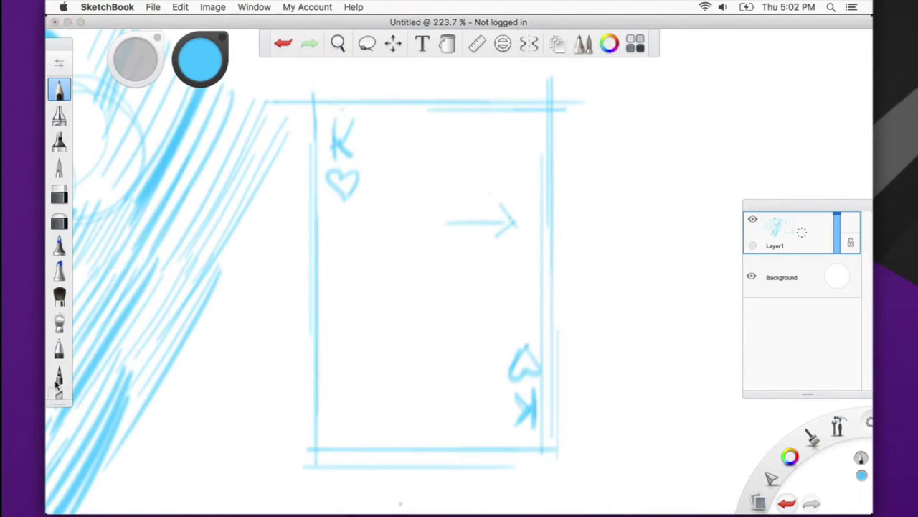
pyautogui.click(60, 194)
pyautogui.moveTo(495, 201)
pyautogui.mouseDown()
pyautogui.moveTo(498, 227)
pyautogui.moveTo(487, 217)
pyautogui.mouseUp()
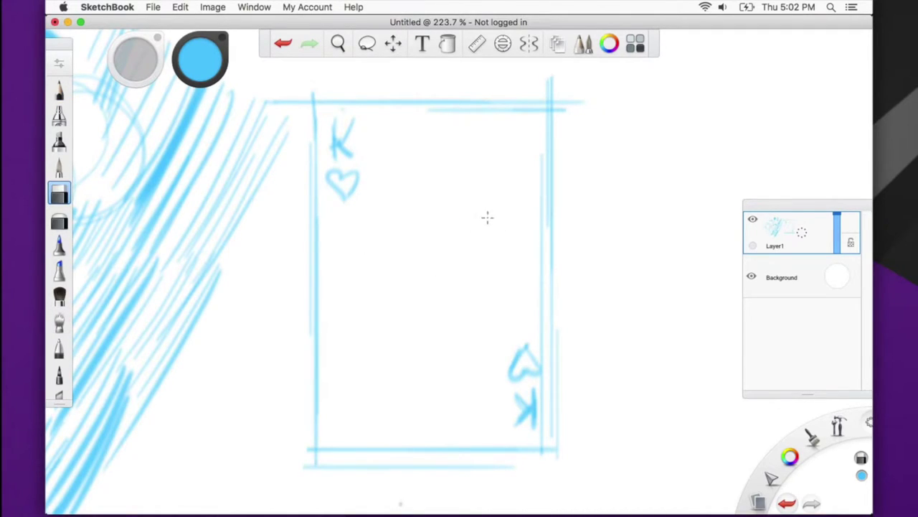
# Sketch a right-pointing arrow outside the card's upper right side and a left-pointing arrow outside its lower left side
pyautogui.click(59, 90)
pyautogui.moveTo(568, 226)
pyautogui.mouseDown()
pyautogui.moveTo(618, 231)
pyautogui.moveTo(625, 227)
pyautogui.moveTo(614, 212)
pyautogui.moveTo(610, 241)
pyautogui.mouseUp()
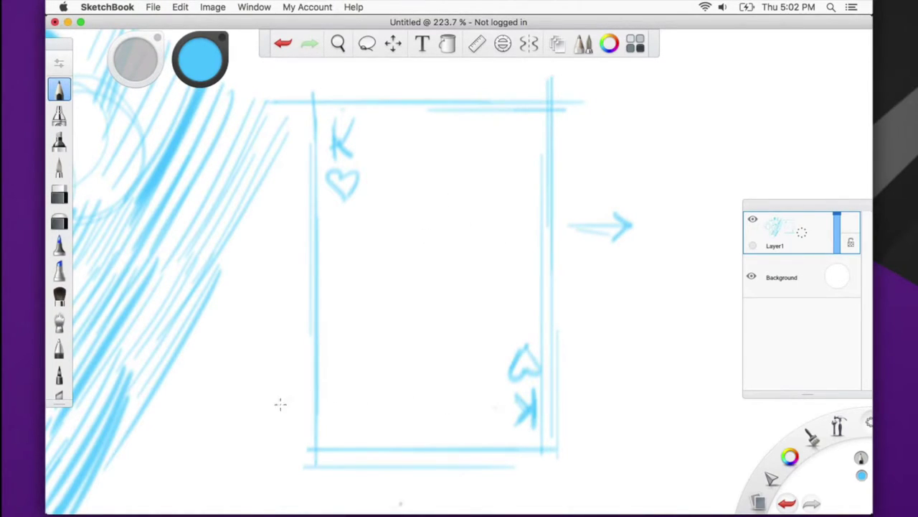
pyautogui.moveTo(262, 408)
pyautogui.mouseDown()
pyautogui.moveTo(236, 405)
pyautogui.moveTo(251, 425)
pyautogui.mouseUp()
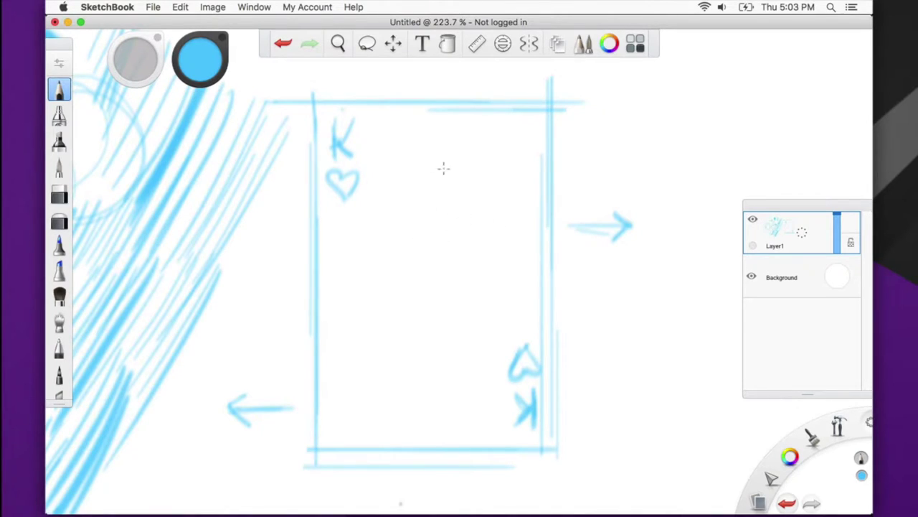
# Rough in the king's head in the card's upper half as a circle with a slanted brow line and crown band
pyautogui.moveTo(444, 206)
pyautogui.mouseDown()
pyautogui.moveTo(452, 227)
pyautogui.moveTo(425, 176)
pyautogui.moveTo(410, 186)
pyautogui.moveTo(449, 178)
pyautogui.mouseUp()
pyautogui.moveTo(439, 249); pyautogui.dragTo(417, 235)
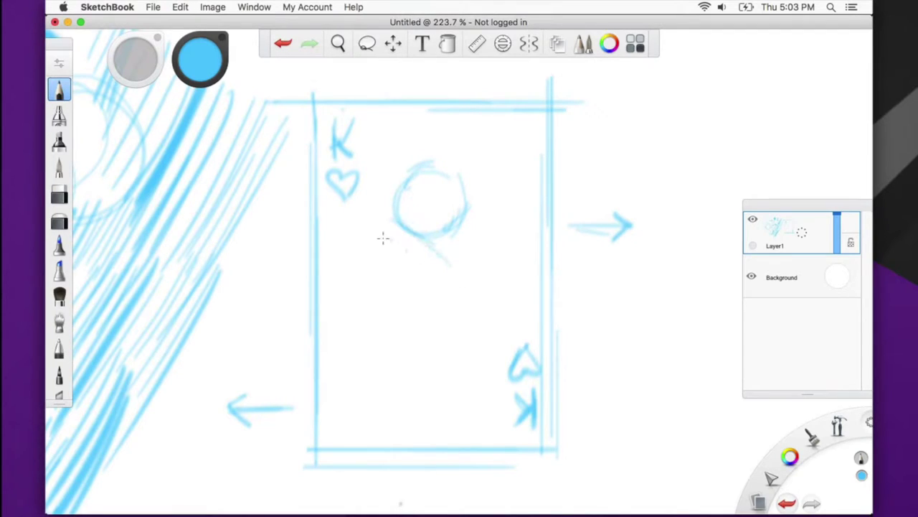
pyautogui.moveTo(378, 210)
pyautogui.mouseDown()
pyautogui.moveTo(463, 179)
pyautogui.moveTo(451, 189)
pyautogui.moveTo(461, 212)
pyautogui.moveTo(463, 187)
pyautogui.mouseUp()
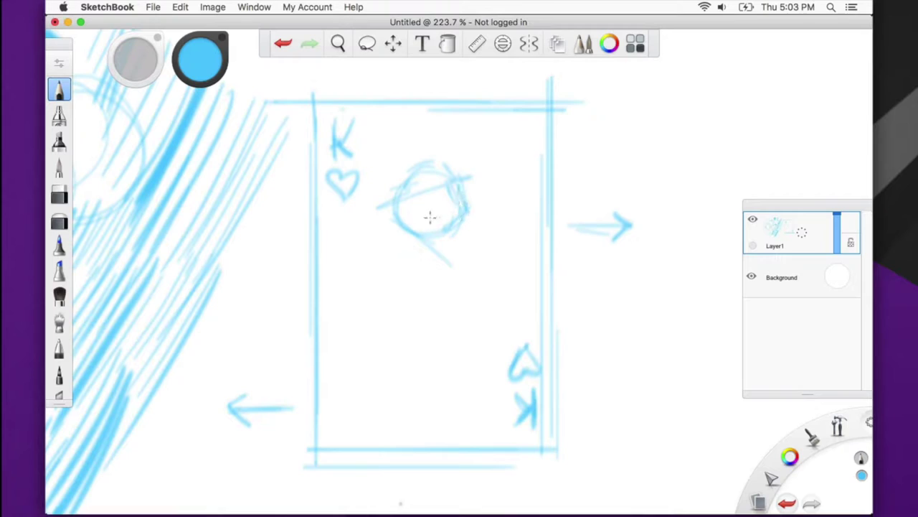
pyautogui.moveTo(391, 177)
pyautogui.mouseDown()
pyautogui.moveTo(385, 190)
pyautogui.moveTo(449, 152)
pyautogui.moveTo(456, 172)
pyautogui.mouseUp()
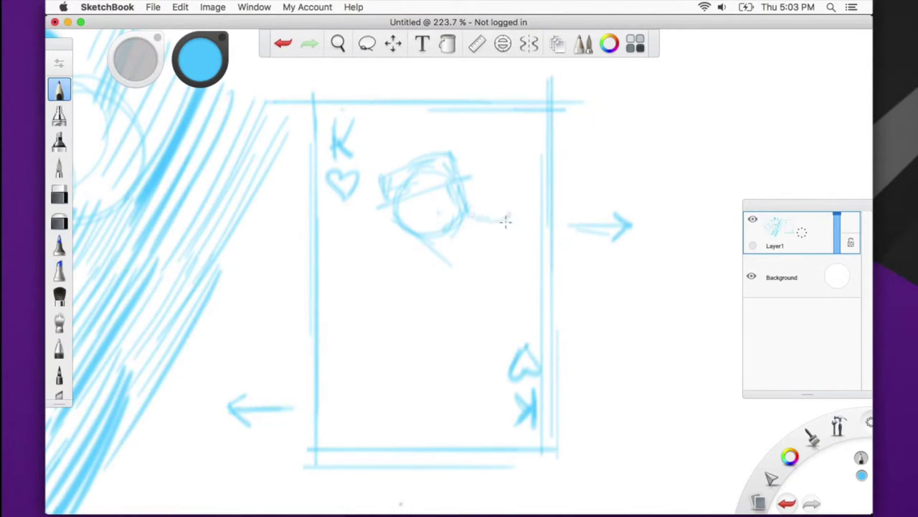
# Sketch the king's face details and a curling beard pointing toward the card's right edge
pyautogui.moveTo(506, 221); pyautogui.dragTo(512, 213)
pyautogui.moveTo(428, 219)
pyautogui.mouseDown()
pyautogui.moveTo(429, 243)
pyautogui.moveTo(475, 217)
pyautogui.moveTo(461, 179)
pyautogui.moveTo(456, 203)
pyautogui.moveTo(472, 203)
pyautogui.moveTo(446, 184)
pyautogui.moveTo(432, 228)
pyautogui.moveTo(424, 208)
pyautogui.moveTo(433, 192)
pyautogui.moveTo(430, 231)
pyautogui.mouseUp()
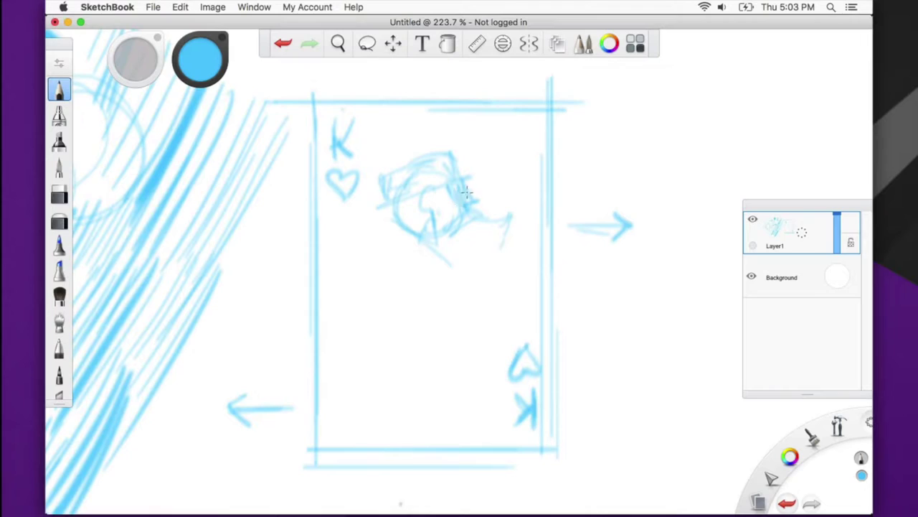
pyautogui.moveTo(425, 197)
pyautogui.mouseDown()
pyautogui.moveTo(447, 207)
pyautogui.moveTo(437, 206)
pyautogui.moveTo(460, 199)
pyautogui.moveTo(445, 223)
pyautogui.moveTo(467, 225)
pyautogui.moveTo(457, 247)
pyautogui.moveTo(464, 238)
pyautogui.moveTo(448, 241)
pyautogui.moveTo(444, 225)
pyautogui.moveTo(466, 217)
pyautogui.moveTo(444, 239)
pyautogui.moveTo(435, 234)
pyautogui.moveTo(454, 246)
pyautogui.moveTo(472, 209)
pyautogui.moveTo(485, 229)
pyautogui.moveTo(509, 216)
pyautogui.moveTo(483, 264)
pyautogui.moveTo(505, 254)
pyautogui.moveTo(456, 258)
pyautogui.moveTo(457, 266)
pyautogui.moveTo(509, 241)
pyautogui.mouseUp()
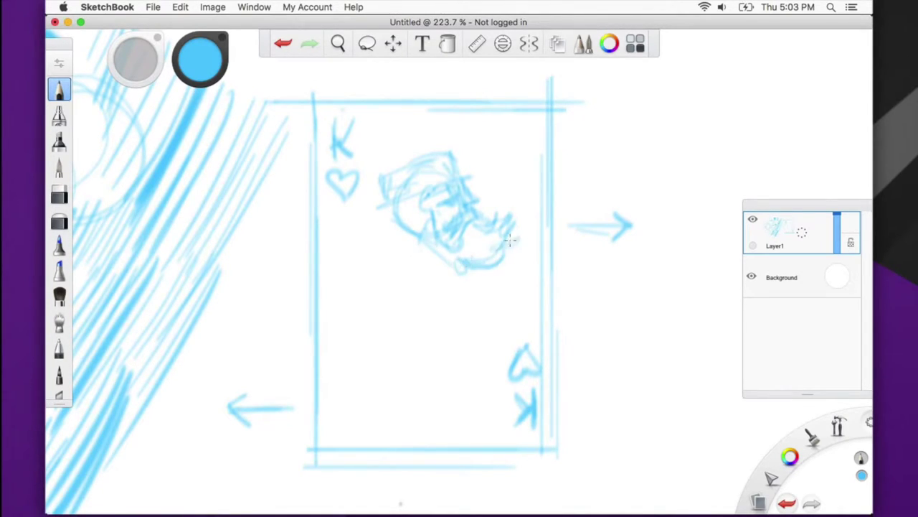
# Add the king's hair flaring behind the neck and the crown's points and rounded top
pyautogui.moveTo(425, 193); pyautogui.dragTo(434, 221)
pyautogui.moveTo(392, 185)
pyautogui.mouseDown()
pyautogui.moveTo(435, 149)
pyautogui.moveTo(439, 133)
pyautogui.moveTo(456, 147)
pyautogui.moveTo(427, 172)
pyautogui.mouseUp()
pyautogui.moveTo(385, 216)
pyautogui.mouseDown()
pyautogui.moveTo(388, 254)
pyautogui.moveTo(421, 252)
pyautogui.moveTo(404, 261)
pyautogui.moveTo(379, 240)
pyautogui.moveTo(415, 264)
pyautogui.mouseUp()
pyautogui.moveTo(374, 236)
pyautogui.mouseDown()
pyautogui.moveTo(418, 259)
pyautogui.moveTo(411, 254)
pyautogui.moveTo(425, 221)
pyautogui.moveTo(398, 209)
pyautogui.moveTo(403, 203)
pyautogui.moveTo(400, 222)
pyautogui.moveTo(416, 207)
pyautogui.moveTo(394, 241)
pyautogui.moveTo(399, 204)
pyautogui.moveTo(381, 202)
pyautogui.moveTo(406, 187)
pyautogui.moveTo(451, 169)
pyautogui.moveTo(482, 193)
pyautogui.mouseUp()
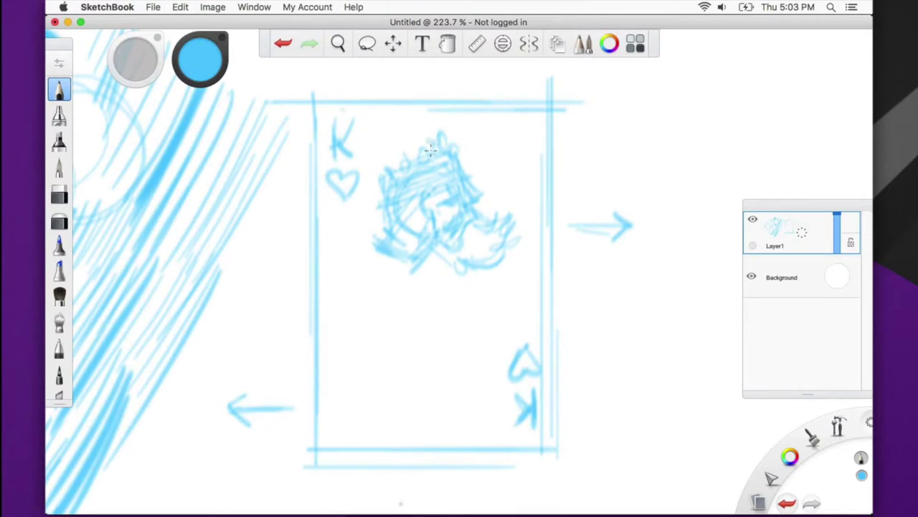
pyautogui.moveTo(388, 182); pyautogui.dragTo(426, 143)
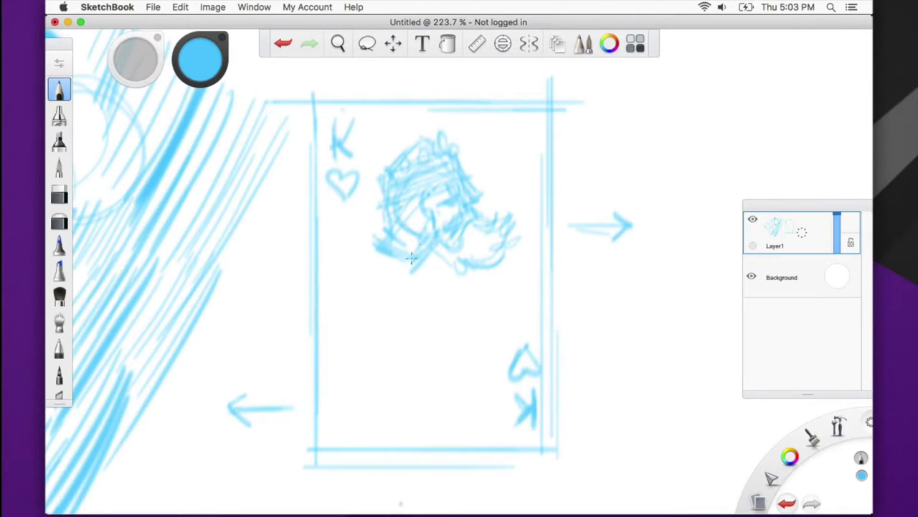
# Sketch the king's rounded shoulder below the hair and a bent arm with a cuffed fist beneath the beard
pyautogui.moveTo(358, 249)
pyautogui.mouseDown()
pyautogui.moveTo(407, 265)
pyautogui.moveTo(404, 250)
pyautogui.moveTo(419, 275)
pyautogui.moveTo(387, 249)
pyautogui.moveTo(366, 257)
pyautogui.moveTo(430, 267)
pyautogui.moveTo(399, 295)
pyautogui.moveTo(368, 303)
pyautogui.moveTo(426, 279)
pyautogui.moveTo(414, 290)
pyautogui.moveTo(373, 259)
pyautogui.moveTo(364, 302)
pyautogui.moveTo(376, 280)
pyautogui.mouseUp()
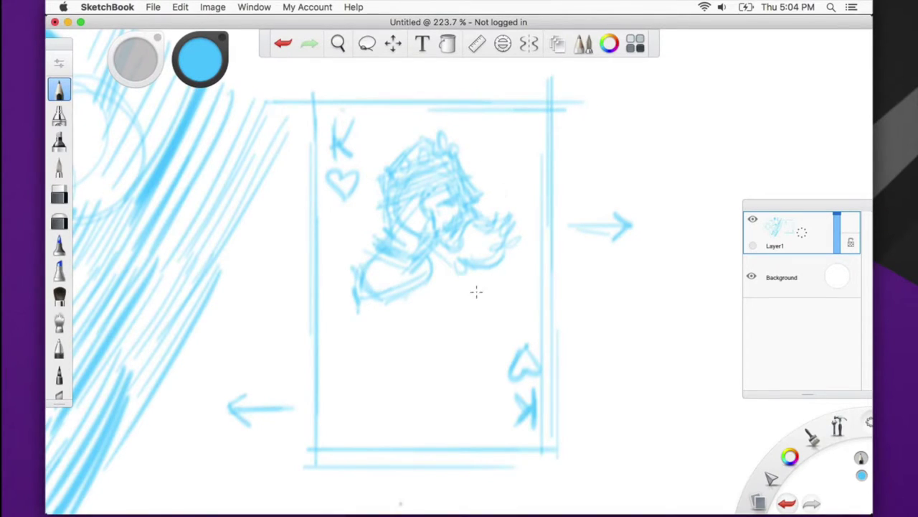
pyautogui.moveTo(513, 160); pyautogui.dragTo(457, 150)
pyautogui.moveTo(396, 269)
pyautogui.mouseDown()
pyautogui.moveTo(381, 280)
pyautogui.moveTo(414, 270)
pyautogui.moveTo(388, 302)
pyautogui.moveTo(428, 291)
pyautogui.mouseUp()
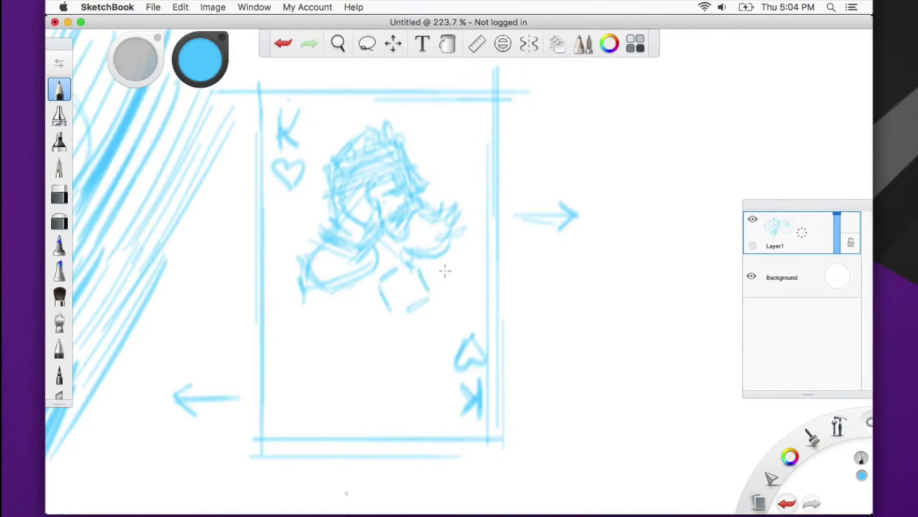
pyautogui.moveTo(453, 234)
pyautogui.mouseDown()
pyautogui.moveTo(429, 203)
pyautogui.moveTo(454, 241)
pyautogui.moveTo(465, 281)
pyautogui.mouseUp()
pyautogui.moveTo(467, 277)
pyautogui.mouseDown()
pyautogui.moveTo(438, 291)
pyautogui.moveTo(474, 271)
pyautogui.mouseUp()
pyautogui.moveTo(400, 256)
pyautogui.mouseDown()
pyautogui.moveTo(391, 283)
pyautogui.moveTo(417, 253)
pyautogui.moveTo(437, 249)
pyautogui.moveTo(438, 288)
pyautogui.moveTo(463, 271)
pyautogui.mouseUp()
pyautogui.moveTo(397, 279)
pyautogui.mouseDown()
pyautogui.moveTo(389, 294)
pyautogui.moveTo(410, 307)
pyautogui.moveTo(429, 282)
pyautogui.mouseUp()
pyautogui.moveTo(378, 295)
pyautogui.mouseDown()
pyautogui.moveTo(399, 286)
pyautogui.moveTo(383, 301)
pyautogui.mouseUp()
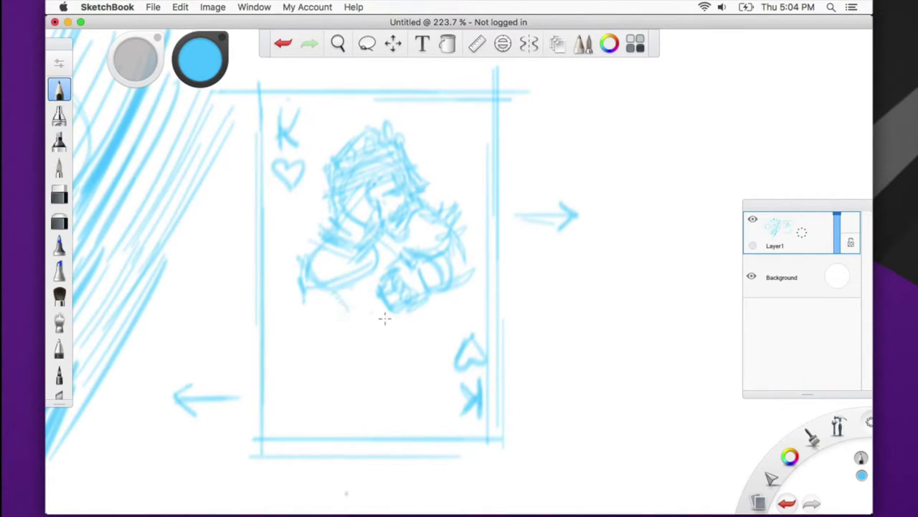
# Reinforce the shoulder and sleeve outline on the king's left-hand side with rough strokes up to the hair
pyautogui.moveTo(331, 282); pyautogui.dragTo(305, 297)
pyautogui.moveTo(359, 274); pyautogui.dragTo(320, 303)
pyautogui.moveTo(374, 261)
pyautogui.mouseDown()
pyautogui.moveTo(385, 277)
pyautogui.moveTo(379, 248)
pyautogui.mouseUp()
pyautogui.moveTo(321, 241)
pyautogui.mouseDown()
pyautogui.moveTo(299, 267)
pyautogui.moveTo(296, 302)
pyautogui.mouseUp()
pyautogui.moveTo(329, 224); pyautogui.dragTo(311, 243)
# Sketch the robe's sloping lower edge from the left sleeve to below the fist and touch up the beard
pyautogui.moveTo(318, 291)
pyautogui.mouseDown()
pyautogui.moveTo(309, 321)
pyautogui.moveTo(388, 320)
pyautogui.moveTo(421, 341)
pyautogui.moveTo(434, 336)
pyautogui.mouseUp()
pyautogui.moveTo(449, 314)
pyautogui.mouseDown()
pyautogui.moveTo(450, 285)
pyautogui.moveTo(450, 322)
pyautogui.mouseUp()
pyautogui.moveTo(453, 324); pyautogui.dragTo(434, 336)
pyautogui.moveTo(379, 295)
pyautogui.mouseDown()
pyautogui.moveTo(402, 316)
pyautogui.moveTo(387, 310)
pyautogui.mouseUp()
pyautogui.moveTo(435, 319); pyautogui.dragTo(453, 323)
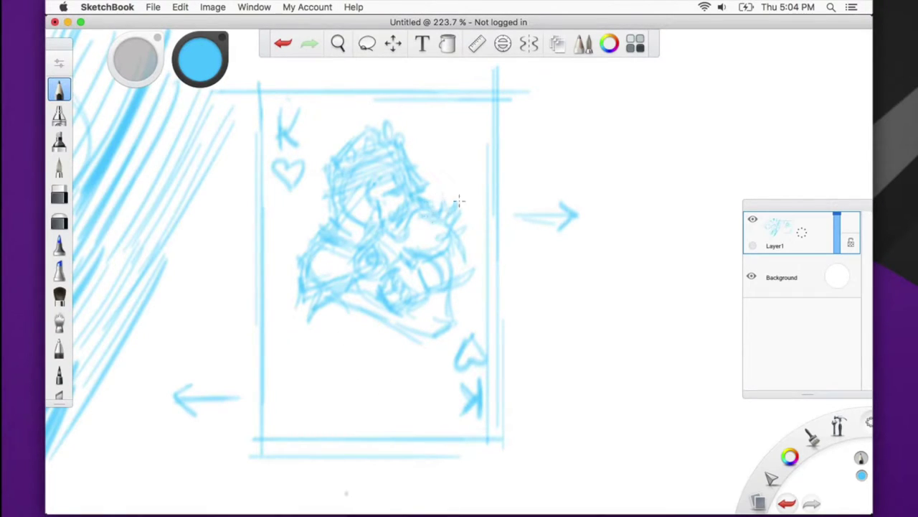
pyautogui.moveTo(417, 213); pyautogui.dragTo(403, 244)
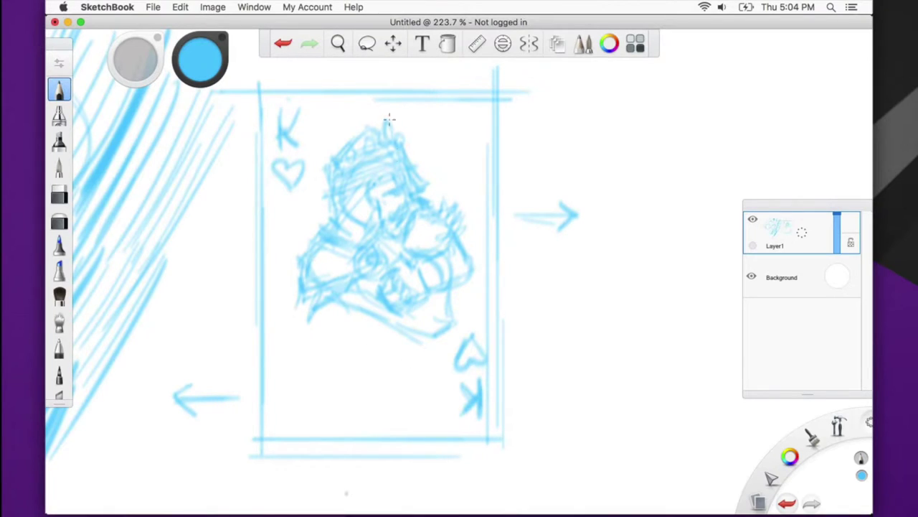
# Lasso the whole king figure, scale it down slightly and reposition it within the card's upper half
pyautogui.press('m')
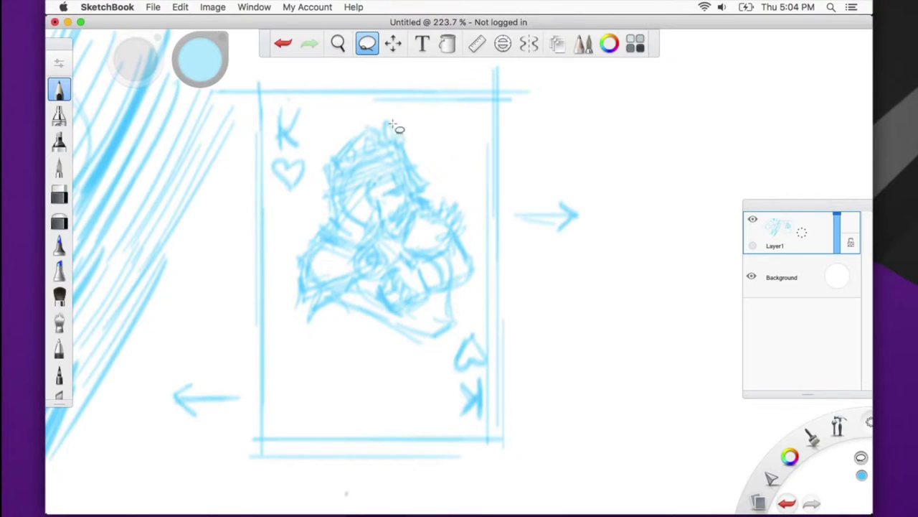
pyautogui.moveTo(400, 112)
pyautogui.mouseDown()
pyautogui.moveTo(447, 184)
pyautogui.moveTo(488, 277)
pyautogui.moveTo(415, 364)
pyautogui.moveTo(275, 263)
pyautogui.moveTo(318, 153)
pyautogui.moveTo(376, 118)
pyautogui.mouseUp()
pyautogui.click(393, 44)
pyautogui.moveTo(410, 239); pyautogui.dragTo(409, 217)
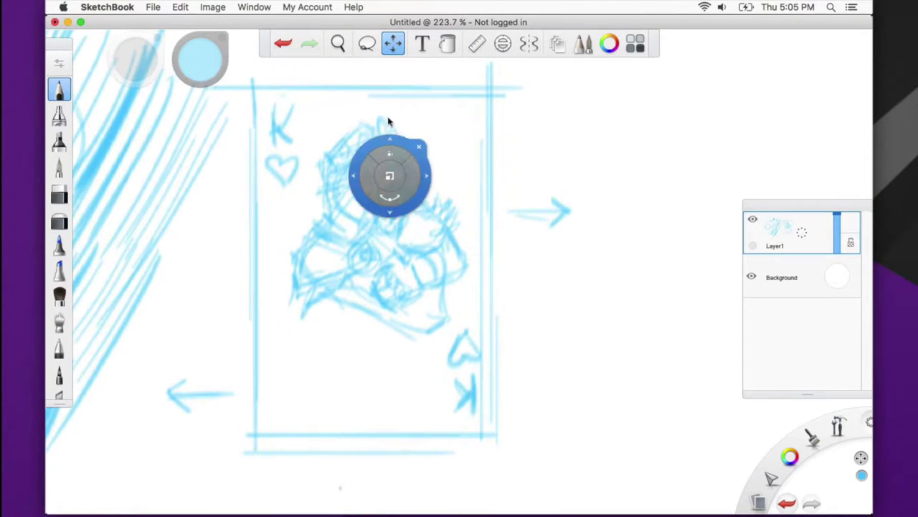
pyautogui.click(366, 44)
pyautogui.moveTo(365, 103)
pyautogui.mouseDown()
pyautogui.moveTo(317, 165)
pyautogui.moveTo(284, 252)
pyautogui.moveTo(341, 338)
pyautogui.moveTo(446, 344)
pyautogui.moveTo(484, 231)
pyautogui.moveTo(385, 107)
pyautogui.mouseUp()
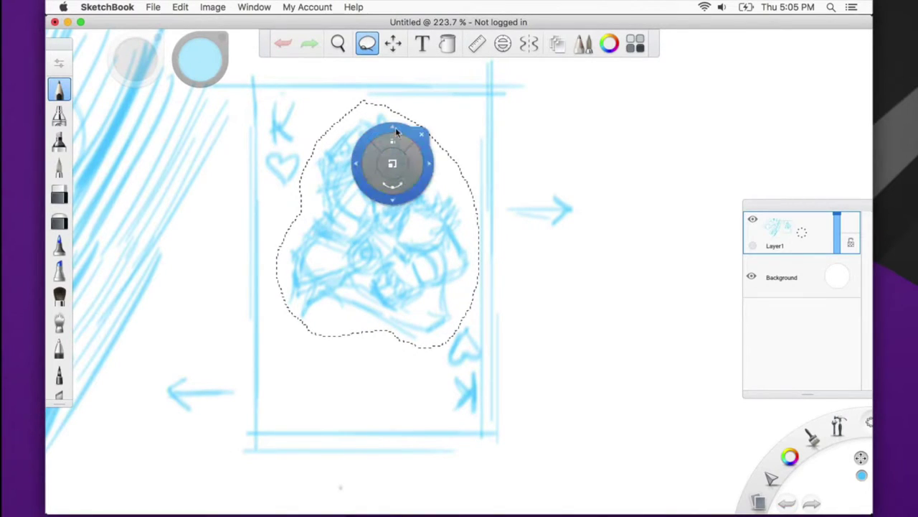
pyautogui.moveTo(391, 164)
pyautogui.mouseDown()
pyautogui.moveTo(386, 191)
pyautogui.moveTo(344, 180)
pyautogui.moveTo(368, 177)
pyautogui.mouseUp()
pyautogui.moveTo(367, 208); pyautogui.dragTo(370, 205)
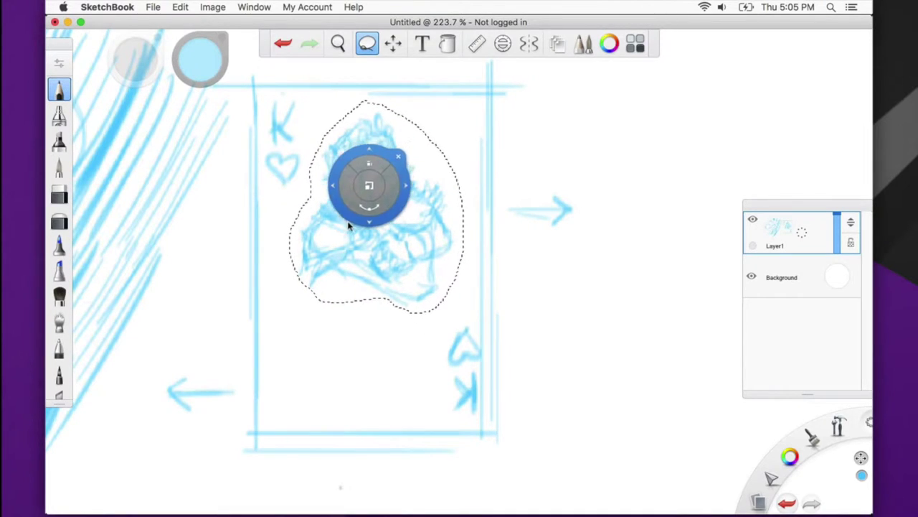
pyautogui.moveTo(391, 161); pyautogui.dragTo(585, 148)
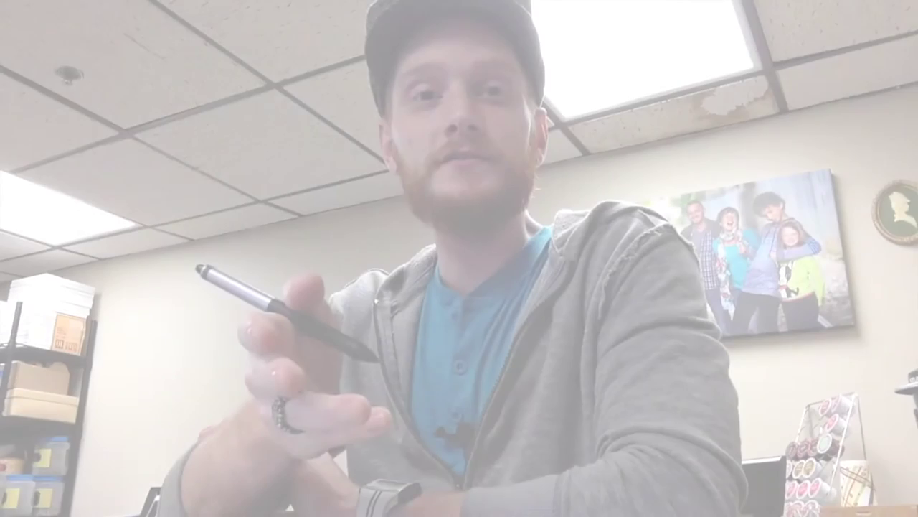
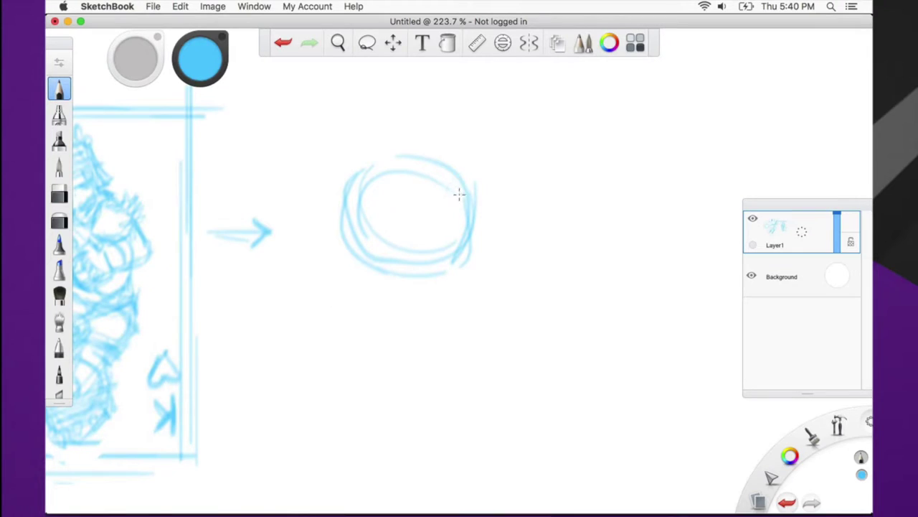
# Rough in the pointed nose on the right side of the large head circle beside the card
pyautogui.moveTo(457, 215); pyautogui.dragTo(486, 238)
pyautogui.moveTo(469, 164)
pyautogui.mouseDown()
pyautogui.moveTo(491, 228)
pyautogui.moveTo(481, 236)
pyautogui.mouseUp()
pyautogui.moveTo(443, 173)
pyautogui.mouseDown()
pyautogui.moveTo(470, 238)
pyautogui.moveTo(501, 222)
pyautogui.mouseUp()
# Draw the crown's slanted double-line band with short upright ends and a parallel eye line across the head circle
pyautogui.moveTo(352, 195); pyautogui.dragTo(424, 172)
pyautogui.moveTo(300, 211); pyautogui.dragTo(474, 158)
pyautogui.moveTo(294, 192); pyautogui.dragTo(301, 209)
pyautogui.moveTo(474, 127); pyautogui.dragTo(475, 157)
pyautogui.moveTo(290, 249); pyautogui.dragTo(527, 180)
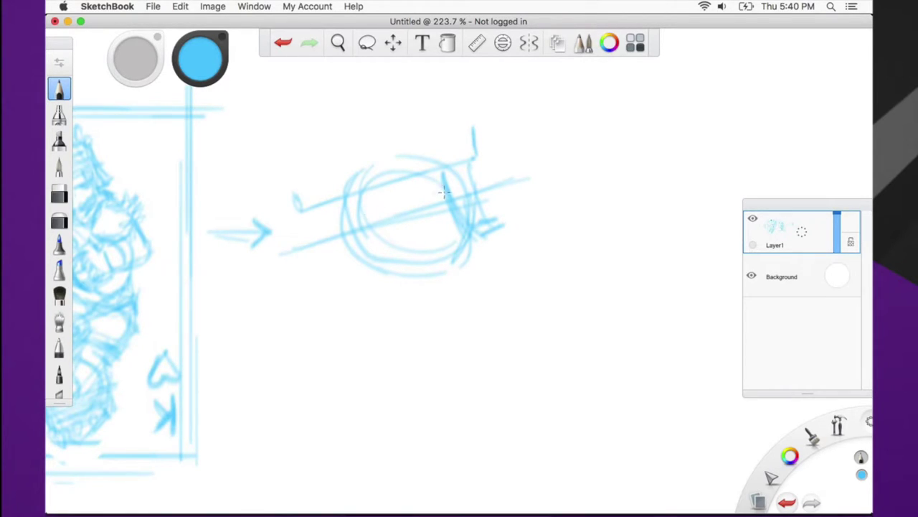
pyautogui.moveTo(474, 165); pyautogui.dragTo(306, 210)
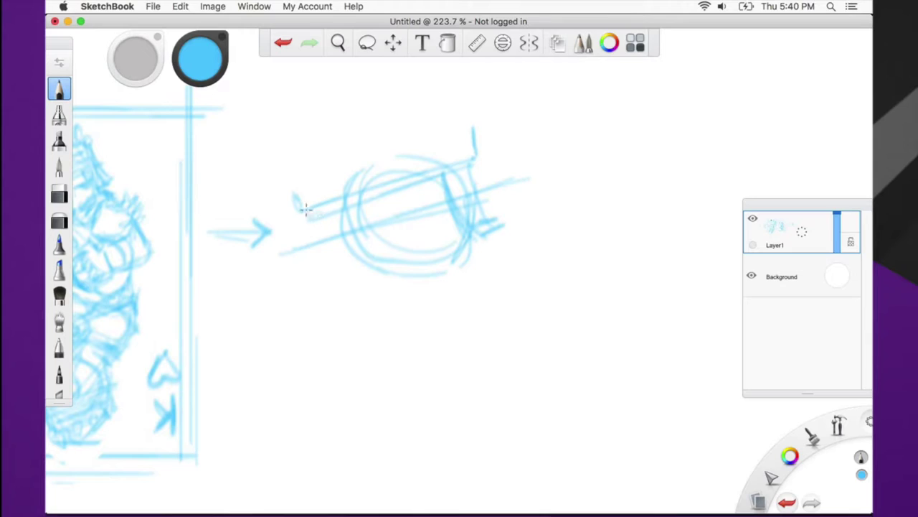
pyautogui.moveTo(475, 165); pyautogui.dragTo(475, 172)
pyautogui.moveTo(374, 199); pyautogui.dragTo(474, 173)
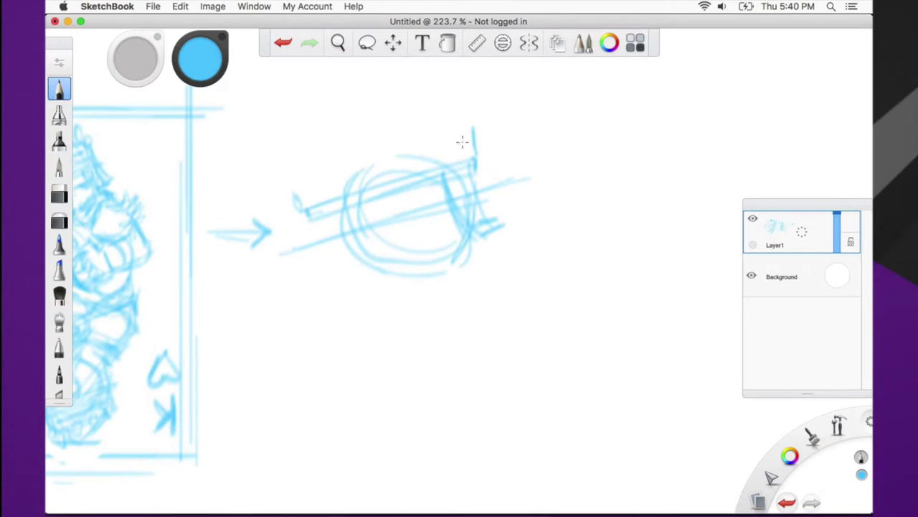
# Sketch the crown's tall front ornament with an oval gem and a row of scalloped decorations along the band
pyautogui.moveTo(431, 146)
pyautogui.mouseDown()
pyautogui.moveTo(444, 125)
pyautogui.moveTo(421, 117)
pyautogui.moveTo(446, 111)
pyautogui.moveTo(422, 112)
pyautogui.moveTo(437, 110)
pyautogui.moveTo(438, 86)
pyautogui.moveTo(449, 80)
pyautogui.moveTo(464, 87)
pyautogui.moveTo(462, 119)
pyautogui.moveTo(476, 101)
pyautogui.moveTo(465, 138)
pyautogui.mouseUp()
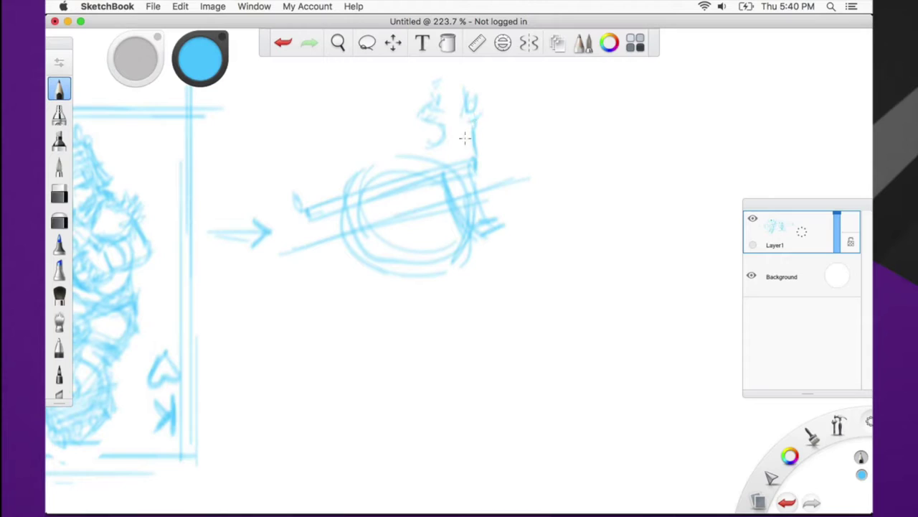
pyautogui.moveTo(398, 141)
pyautogui.mouseDown()
pyautogui.moveTo(349, 175)
pyautogui.moveTo(363, 164)
pyautogui.moveTo(356, 158)
pyautogui.moveTo(330, 167)
pyautogui.moveTo(309, 189)
pyautogui.moveTo(299, 180)
pyautogui.moveTo(315, 156)
pyautogui.moveTo(284, 188)
pyautogui.moveTo(376, 134)
pyautogui.moveTo(404, 130)
pyautogui.moveTo(393, 163)
pyautogui.moveTo(371, 168)
pyautogui.moveTo(383, 152)
pyautogui.moveTo(424, 153)
pyautogui.moveTo(434, 132)
pyautogui.moveTo(418, 166)
pyautogui.moveTo(439, 96)
pyautogui.moveTo(430, 135)
pyautogui.moveTo(424, 123)
pyautogui.moveTo(473, 108)
pyautogui.moveTo(451, 93)
pyautogui.moveTo(448, 129)
pyautogui.mouseUp()
pyautogui.moveTo(446, 79)
pyautogui.mouseDown()
pyautogui.moveTo(424, 77)
pyautogui.moveTo(445, 85)
pyautogui.moveTo(449, 71)
pyautogui.moveTo(467, 95)
pyautogui.moveTo(431, 117)
pyautogui.moveTo(434, 129)
pyautogui.moveTo(465, 125)
pyautogui.mouseUp()
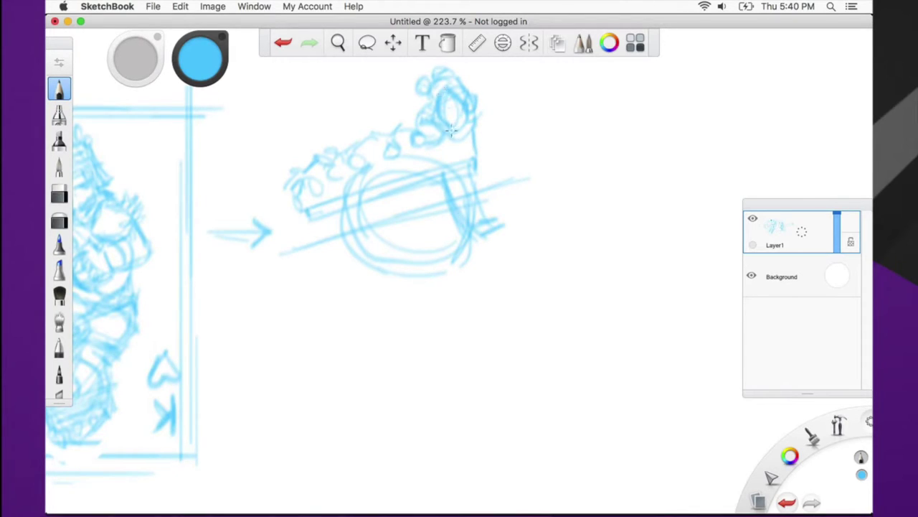
pyautogui.moveTo(409, 140); pyautogui.dragTo(411, 150)
# Fill the crown band with small ornaments, add the rounded cap above it and darken several jewels
pyautogui.moveTo(325, 192)
pyautogui.mouseDown()
pyautogui.moveTo(303, 206)
pyautogui.moveTo(368, 171)
pyautogui.moveTo(380, 178)
pyautogui.moveTo(418, 156)
pyautogui.moveTo(455, 159)
pyautogui.moveTo(453, 147)
pyautogui.moveTo(484, 139)
pyautogui.mouseUp()
pyautogui.moveTo(299, 195)
pyautogui.mouseDown()
pyautogui.moveTo(328, 196)
pyautogui.moveTo(316, 202)
pyautogui.moveTo(314, 168)
pyautogui.mouseUp()
pyautogui.moveTo(423, 108); pyautogui.dragTo(388, 91)
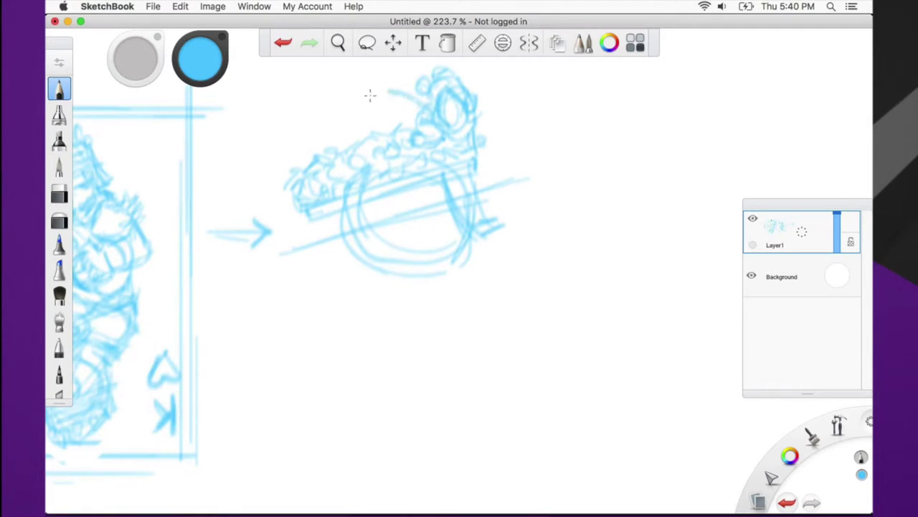
pyautogui.moveTo(302, 169)
pyautogui.mouseDown()
pyautogui.moveTo(354, 108)
pyautogui.moveTo(345, 114)
pyautogui.moveTo(396, 99)
pyautogui.moveTo(367, 89)
pyautogui.moveTo(392, 98)
pyautogui.moveTo(328, 129)
pyautogui.moveTo(358, 87)
pyautogui.moveTo(322, 131)
pyautogui.moveTo(361, 92)
pyautogui.moveTo(382, 129)
pyautogui.moveTo(359, 115)
pyautogui.moveTo(365, 108)
pyautogui.moveTo(361, 137)
pyautogui.moveTo(360, 102)
pyautogui.moveTo(336, 150)
pyautogui.moveTo(391, 116)
pyautogui.moveTo(386, 123)
pyautogui.moveTo(373, 97)
pyautogui.moveTo(354, 119)
pyautogui.moveTo(356, 104)
pyautogui.moveTo(342, 141)
pyautogui.moveTo(365, 155)
pyautogui.moveTo(356, 173)
pyautogui.moveTo(304, 182)
pyautogui.mouseUp()
pyautogui.moveTo(380, 156); pyautogui.dragTo(388, 148)
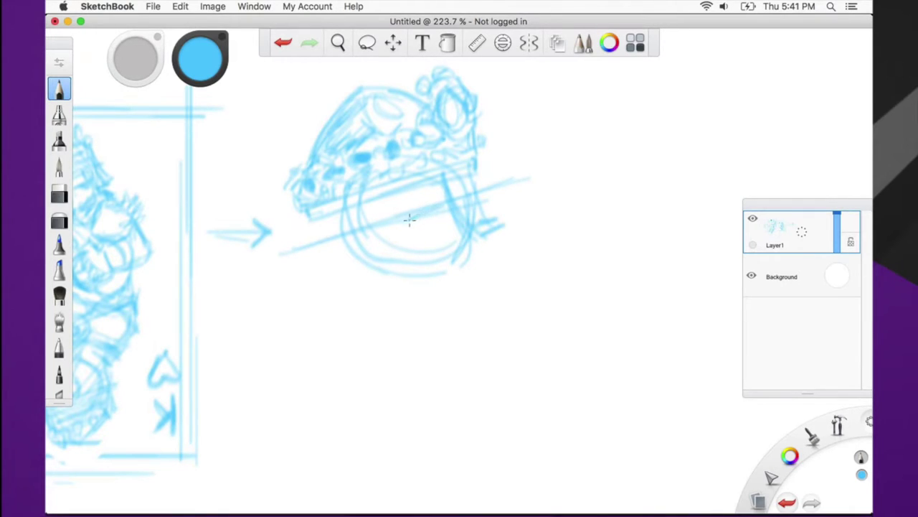
# Sketch the eye with creases beneath it and extend the nose outward from the crown's front edge
pyautogui.moveTo(440, 208)
pyautogui.mouseDown()
pyautogui.moveTo(435, 200)
pyautogui.moveTo(389, 206)
pyautogui.moveTo(420, 195)
pyautogui.moveTo(434, 216)
pyautogui.moveTo(407, 215)
pyautogui.mouseUp()
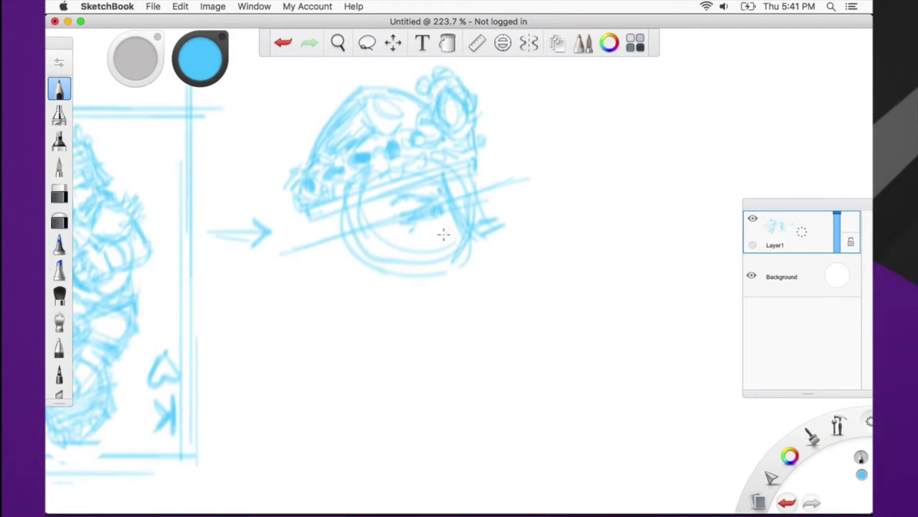
pyautogui.moveTo(447, 228); pyautogui.dragTo(416, 248)
pyautogui.moveTo(476, 159); pyautogui.dragTo(505, 214)
pyautogui.moveTo(471, 185); pyautogui.dragTo(485, 213)
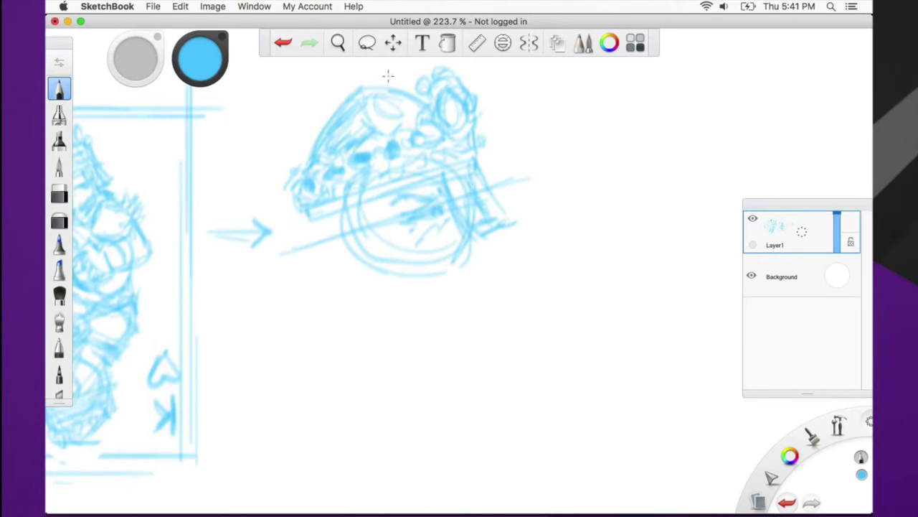
# Lasso the nose, rotate it outward from the face and redraw the line joining it to the brow
pyautogui.click(366, 43)
pyautogui.moveTo(523, 232)
pyautogui.mouseDown()
pyautogui.moveTo(465, 236)
pyautogui.moveTo(439, 191)
pyautogui.moveTo(442, 169)
pyautogui.moveTo(478, 161)
pyautogui.moveTo(503, 174)
pyautogui.moveTo(527, 207)
pyautogui.moveTo(490, 222)
pyautogui.moveTo(505, 213)
pyautogui.moveTo(495, 216)
pyautogui.moveTo(554, 230)
pyautogui.moveTo(568, 221)
pyautogui.moveTo(528, 226)
pyautogui.mouseUp()
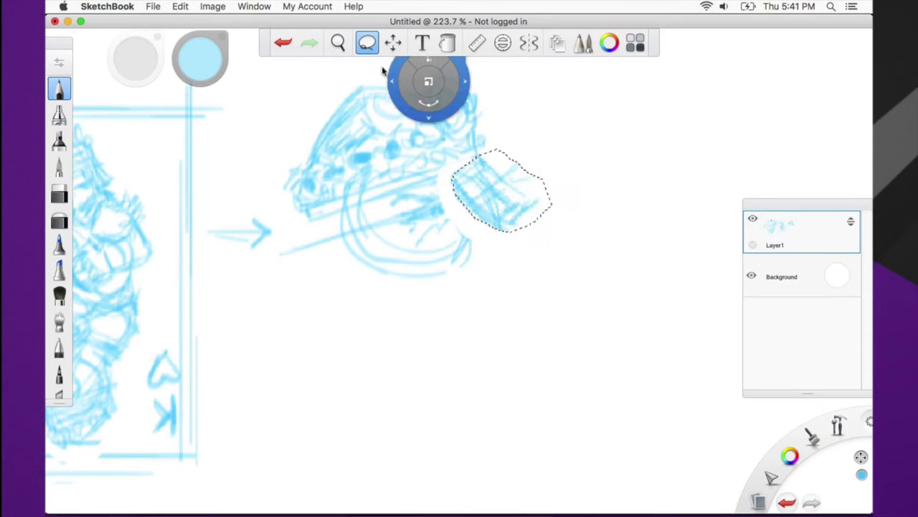
pyautogui.click(517, 240)
pyautogui.moveTo(451, 206)
pyautogui.mouseDown()
pyautogui.moveTo(441, 210)
pyautogui.moveTo(455, 191)
pyautogui.moveTo(433, 189)
pyautogui.mouseUp()
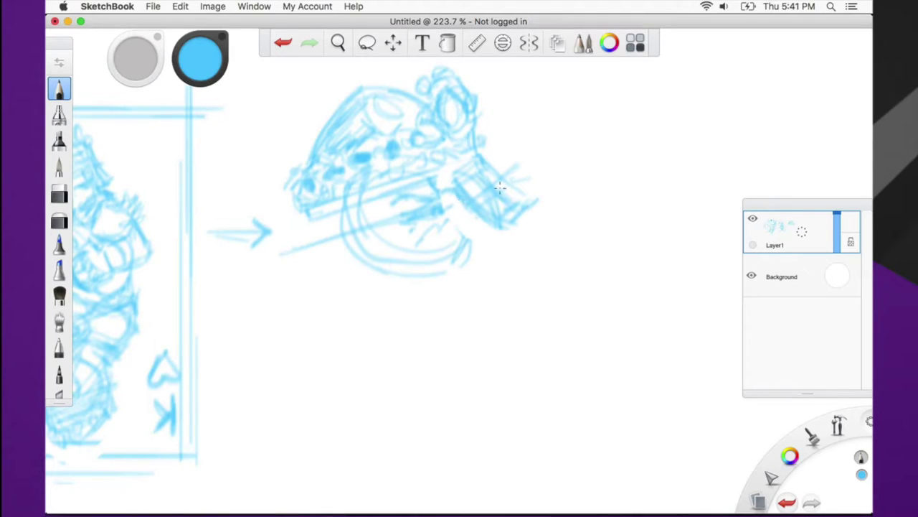
# Draw the drooping mustache below the nose with a curled lower end and inner hair strokes
pyautogui.moveTo(486, 166)
pyautogui.mouseDown()
pyautogui.moveTo(500, 197)
pyautogui.moveTo(514, 203)
pyautogui.moveTo(522, 195)
pyautogui.moveTo(528, 206)
pyautogui.moveTo(456, 251)
pyautogui.moveTo(474, 222)
pyautogui.moveTo(465, 222)
pyautogui.moveTo(495, 233)
pyautogui.moveTo(462, 217)
pyautogui.moveTo(508, 265)
pyautogui.moveTo(467, 236)
pyautogui.moveTo(437, 277)
pyautogui.mouseUp()
pyautogui.moveTo(502, 244)
pyautogui.mouseDown()
pyautogui.moveTo(482, 277)
pyautogui.moveTo(487, 293)
pyautogui.moveTo(440, 291)
pyautogui.mouseUp()
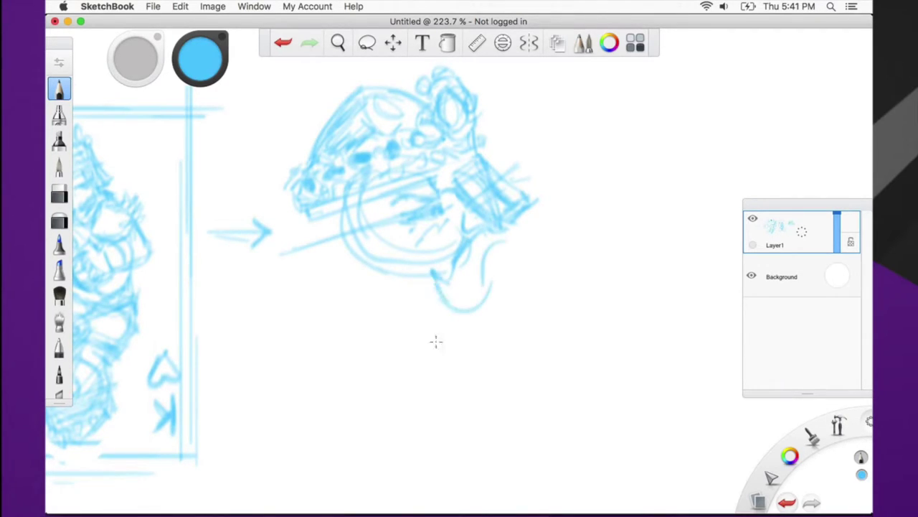
pyautogui.press('space')
pyautogui.moveTo(334, 367); pyautogui.dragTo(390, 362)
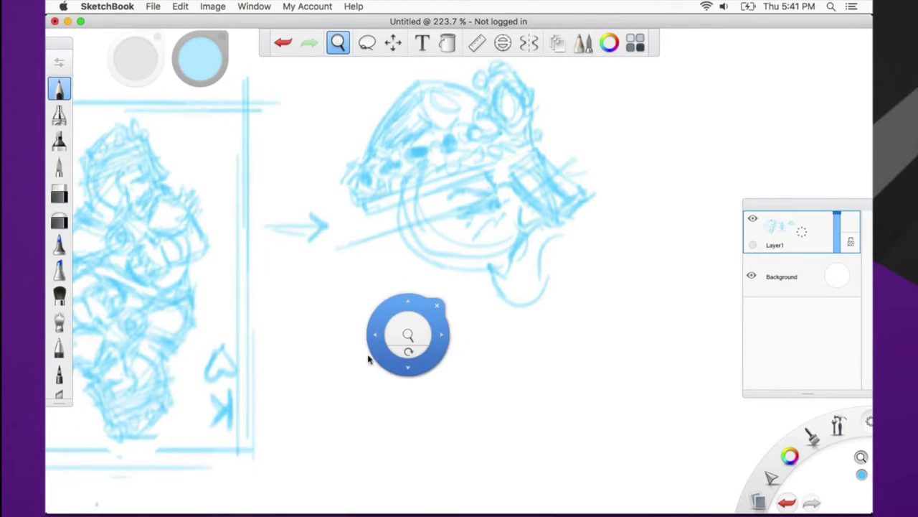
pyautogui.moveTo(543, 281)
pyautogui.mouseDown()
pyautogui.moveTo(584, 246)
pyautogui.moveTo(517, 261)
pyautogui.moveTo(502, 297)
pyautogui.moveTo(523, 301)
pyautogui.moveTo(513, 305)
pyautogui.moveTo(488, 283)
pyautogui.moveTo(537, 290)
pyautogui.moveTo(573, 232)
pyautogui.moveTo(546, 266)
pyautogui.moveTo(549, 251)
pyautogui.mouseUp()
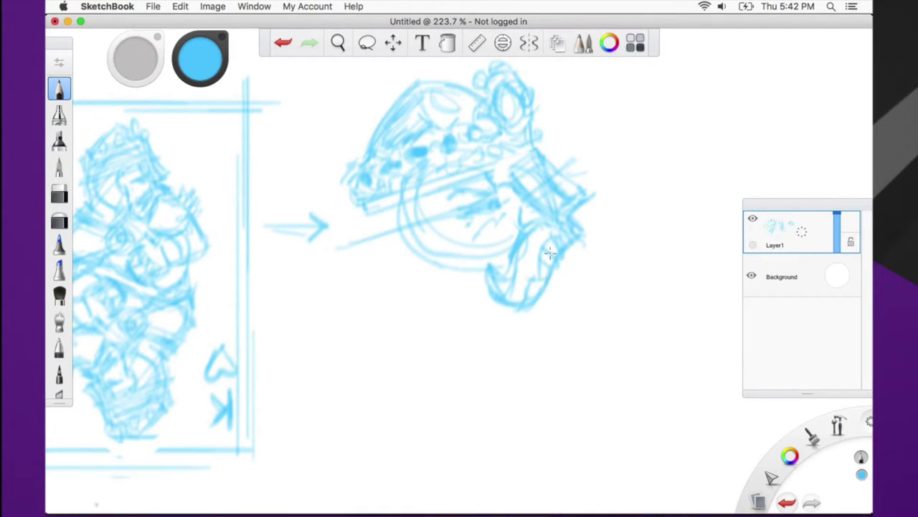
# Draw the back of the neck and a wide slanted collar with parallel bands below the jaw
pyautogui.moveTo(426, 222)
pyautogui.mouseDown()
pyautogui.moveTo(451, 241)
pyautogui.moveTo(479, 233)
pyautogui.moveTo(467, 238)
pyautogui.moveTo(418, 195)
pyautogui.moveTo(431, 236)
pyautogui.mouseUp()
pyautogui.moveTo(371, 223); pyautogui.dragTo(381, 272)
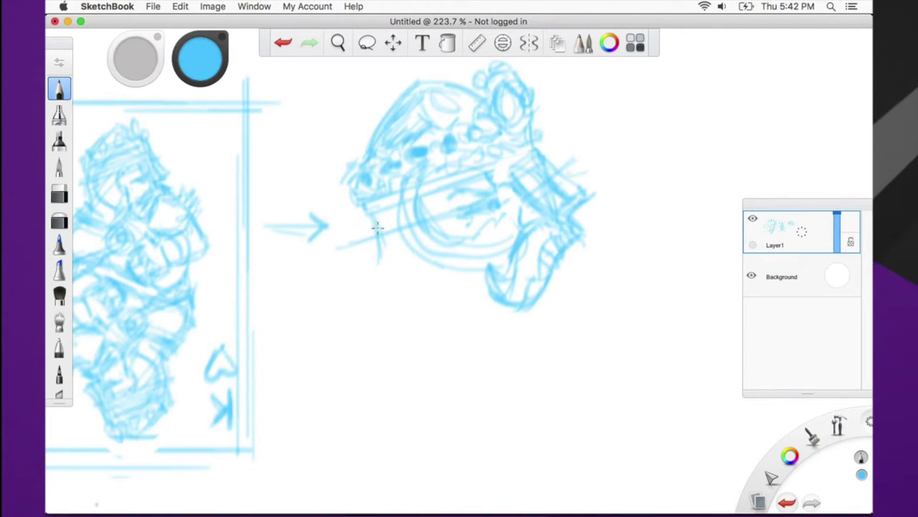
pyautogui.moveTo(468, 257); pyautogui.dragTo(450, 302)
pyautogui.moveTo(343, 287); pyautogui.dragTo(455, 320)
pyautogui.moveTo(471, 260); pyautogui.dragTo(447, 317)
pyautogui.moveTo(373, 253)
pyautogui.mouseDown()
pyautogui.moveTo(347, 289)
pyautogui.moveTo(442, 284)
pyautogui.moveTo(449, 241)
pyautogui.moveTo(465, 243)
pyautogui.mouseUp()
pyautogui.moveTo(378, 210)
pyautogui.mouseDown()
pyautogui.moveTo(373, 253)
pyautogui.moveTo(416, 256)
pyautogui.mouseUp()
pyautogui.moveTo(414, 196)
pyautogui.mouseDown()
pyautogui.moveTo(419, 235)
pyautogui.moveTo(434, 245)
pyautogui.moveTo(457, 240)
pyautogui.moveTo(452, 310)
pyautogui.mouseUp()
pyautogui.moveTo(347, 287); pyautogui.dragTo(455, 313)
pyautogui.moveTo(472, 249); pyautogui.dragTo(450, 301)
# Touch up the nose and outline a large beard sweeping right from the chin to pointed, upturned tips
pyautogui.moveTo(526, 172); pyautogui.dragTo(532, 198)
pyautogui.moveTo(538, 208); pyautogui.dragTo(578, 211)
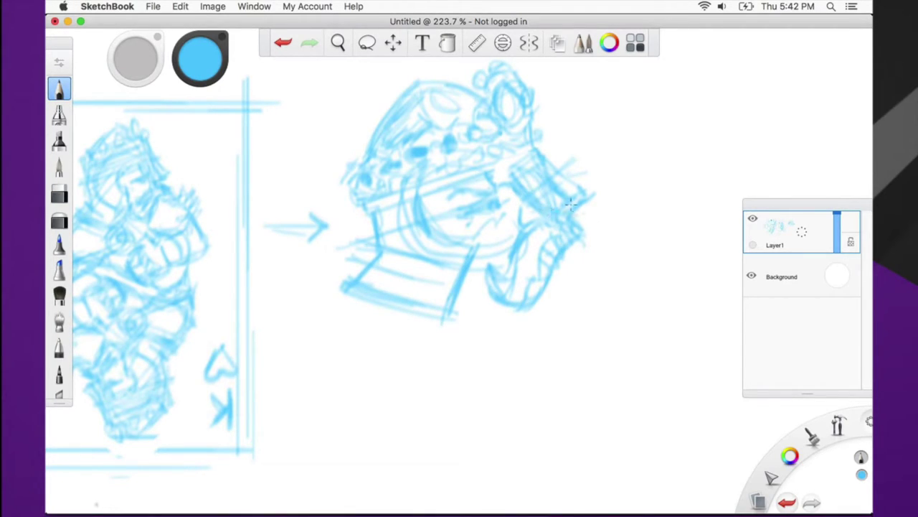
pyautogui.moveTo(588, 243)
pyautogui.mouseDown()
pyautogui.moveTo(591, 274)
pyautogui.moveTo(564, 262)
pyautogui.moveTo(578, 270)
pyautogui.moveTo(646, 251)
pyautogui.mouseUp()
pyautogui.moveTo(667, 225)
pyautogui.mouseDown()
pyautogui.moveTo(656, 254)
pyautogui.moveTo(632, 270)
pyautogui.mouseUp()
pyautogui.moveTo(567, 260)
pyautogui.mouseDown()
pyautogui.moveTo(581, 269)
pyautogui.moveTo(660, 228)
pyautogui.moveTo(675, 280)
pyautogui.mouseUp()
pyautogui.moveTo(471, 323)
pyautogui.mouseDown()
pyautogui.moveTo(500, 375)
pyautogui.moveTo(578, 388)
pyautogui.moveTo(666, 340)
pyautogui.moveTo(689, 281)
pyautogui.mouseUp()
pyautogui.moveTo(690, 244); pyautogui.dragTo(667, 290)
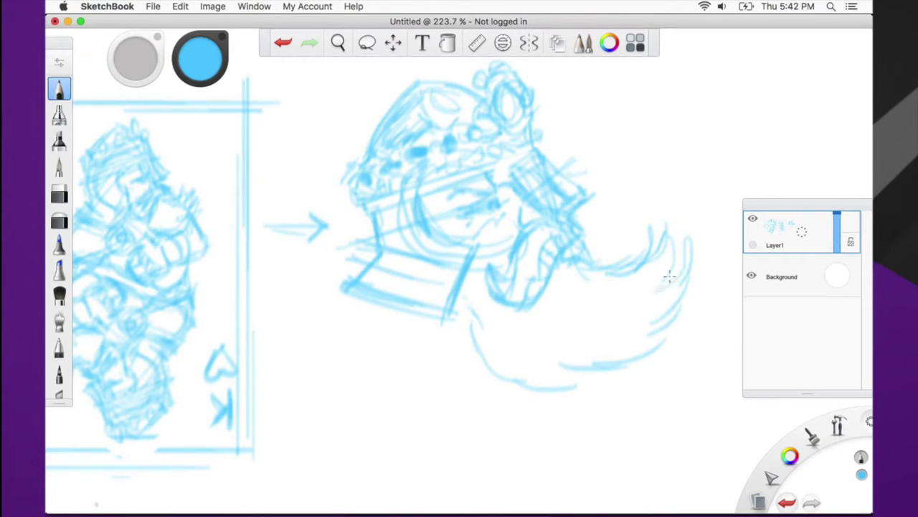
pyautogui.moveTo(680, 224); pyautogui.dragTo(666, 258)
pyautogui.moveTo(652, 211); pyautogui.dragTo(667, 260)
# Add strokes joining the beard to the collar and thicken the underside and edge of the mustache
pyautogui.moveTo(471, 295); pyautogui.dragTo(464, 351)
pyautogui.moveTo(474, 317); pyautogui.dragTo(458, 374)
pyautogui.moveTo(485, 287)
pyautogui.mouseDown()
pyautogui.moveTo(515, 309)
pyautogui.moveTo(541, 283)
pyautogui.moveTo(566, 279)
pyautogui.moveTo(554, 293)
pyautogui.mouseUp()
pyautogui.moveTo(482, 284)
pyautogui.mouseDown()
pyautogui.moveTo(502, 244)
pyautogui.moveTo(495, 262)
pyautogui.mouseUp()
pyautogui.moveTo(485, 241); pyautogui.dragTo(470, 270)
# Build up the beard's lower curve with overlapping hair strokes and add round curls near its right end
pyautogui.moveTo(504, 399); pyautogui.dragTo(605, 369)
pyautogui.moveTo(551, 394); pyautogui.dragTo(634, 365)
pyautogui.moveTo(654, 315); pyautogui.dragTo(635, 372)
pyautogui.moveTo(545, 408); pyautogui.dragTo(638, 388)
pyautogui.moveTo(655, 394)
pyautogui.mouseDown()
pyautogui.moveTo(651, 347)
pyautogui.moveTo(590, 375)
pyautogui.moveTo(480, 349)
pyautogui.moveTo(614, 394)
pyautogui.mouseUp()
pyautogui.moveTo(648, 349); pyautogui.dragTo(635, 340)
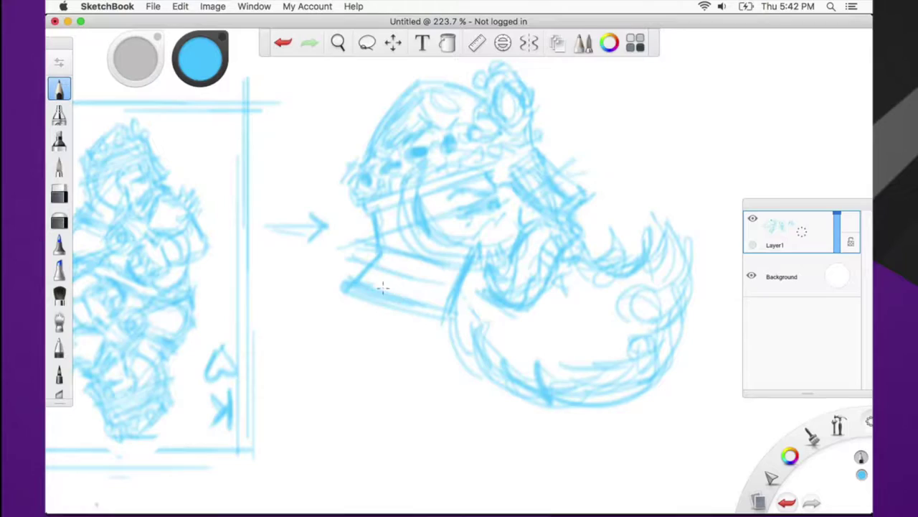
# Reinforce the collar's edges and add hair strokes down the back of the neck
pyautogui.moveTo(343, 278); pyautogui.dragTo(444, 308)
pyautogui.moveTo(458, 266); pyautogui.dragTo(438, 313)
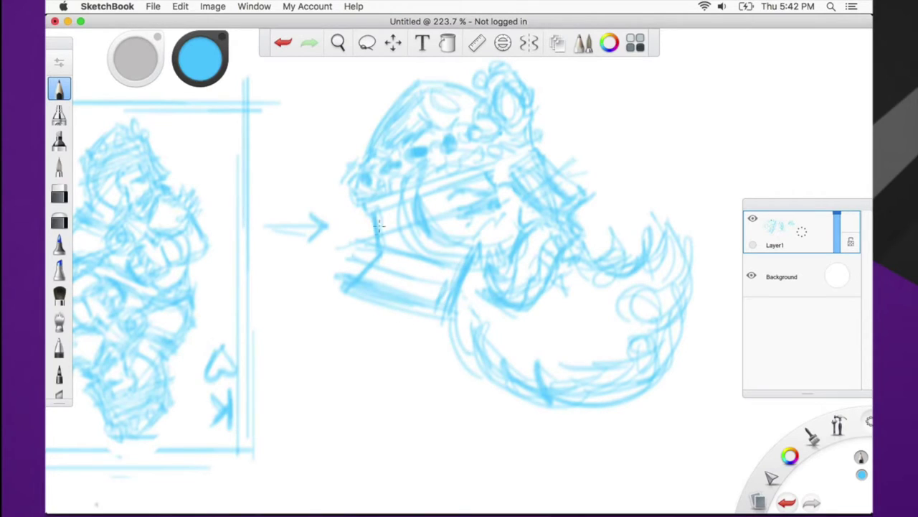
pyautogui.moveTo(354, 238); pyautogui.dragTo(434, 256)
pyautogui.moveTo(386, 204); pyautogui.dragTo(386, 251)
pyautogui.moveTo(404, 207); pyautogui.dragTo(422, 249)
pyautogui.moveTo(368, 207)
pyautogui.mouseDown()
pyautogui.moveTo(413, 217)
pyautogui.moveTo(466, 256)
pyautogui.moveTo(449, 321)
pyautogui.mouseUp()
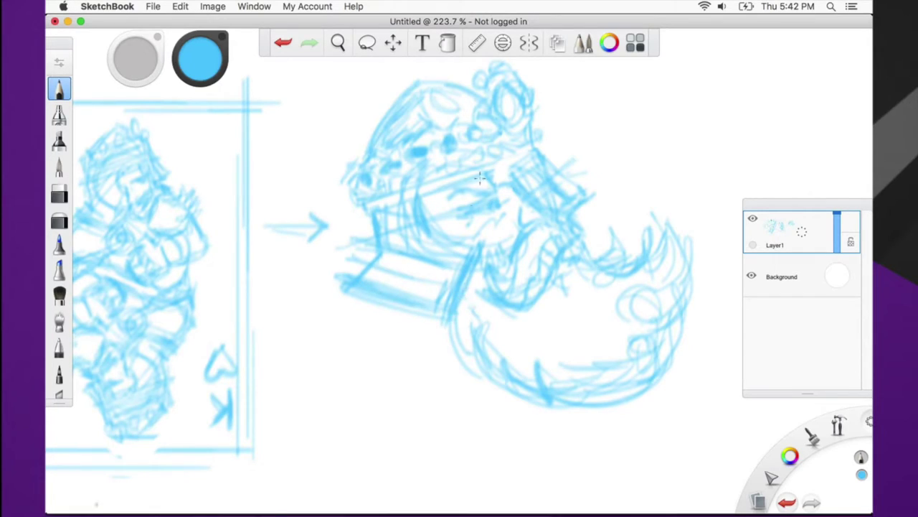
# Darken the crown's lower edge, nose, jawline and brow with heavier strokes
pyautogui.moveTo(495, 173)
pyautogui.mouseDown()
pyautogui.moveTo(538, 150)
pyautogui.moveTo(531, 153)
pyautogui.mouseUp()
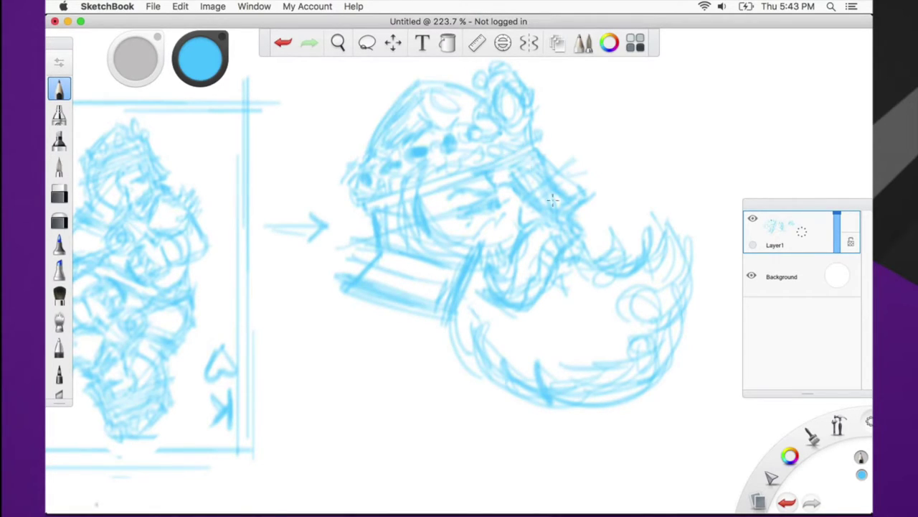
pyautogui.moveTo(551, 186)
pyautogui.mouseDown()
pyautogui.moveTo(561, 204)
pyautogui.moveTo(526, 231)
pyautogui.moveTo(560, 228)
pyautogui.moveTo(574, 243)
pyautogui.mouseUp()
pyautogui.moveTo(488, 241); pyautogui.dragTo(467, 286)
pyautogui.moveTo(459, 250)
pyautogui.mouseDown()
pyautogui.moveTo(517, 220)
pyautogui.moveTo(500, 222)
pyautogui.mouseUp()
pyautogui.moveTo(481, 267); pyautogui.dragTo(455, 324)
pyautogui.moveTo(428, 206)
pyautogui.mouseDown()
pyautogui.moveTo(485, 184)
pyautogui.moveTo(504, 193)
pyautogui.mouseUp()
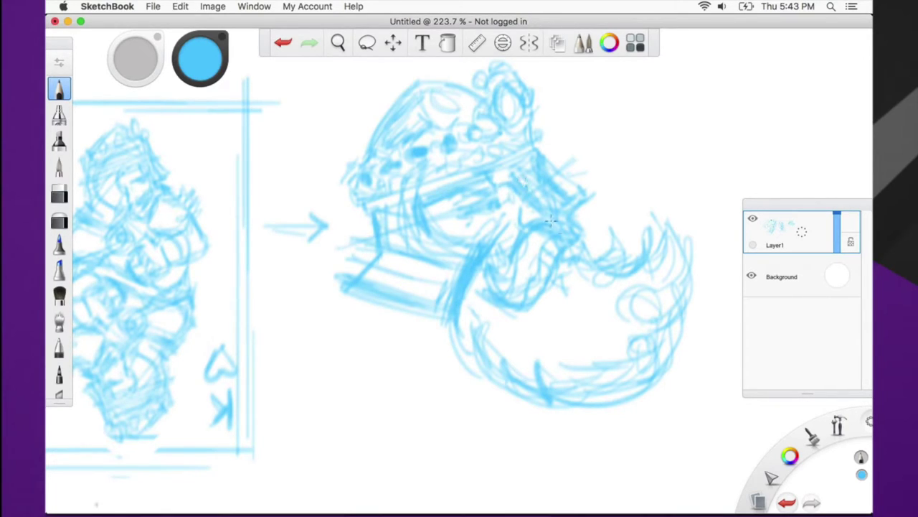
# Add short hair tufts under the mustache and along the beard's edge beside the collar
pyautogui.moveTo(573, 287); pyautogui.dragTo(552, 316)
pyautogui.moveTo(578, 267); pyautogui.dragTo(555, 303)
pyautogui.moveTo(550, 299); pyautogui.dragTo(534, 313)
pyautogui.moveTo(482, 296)
pyautogui.mouseDown()
pyautogui.moveTo(467, 337)
pyautogui.moveTo(437, 351)
pyautogui.mouseUp()
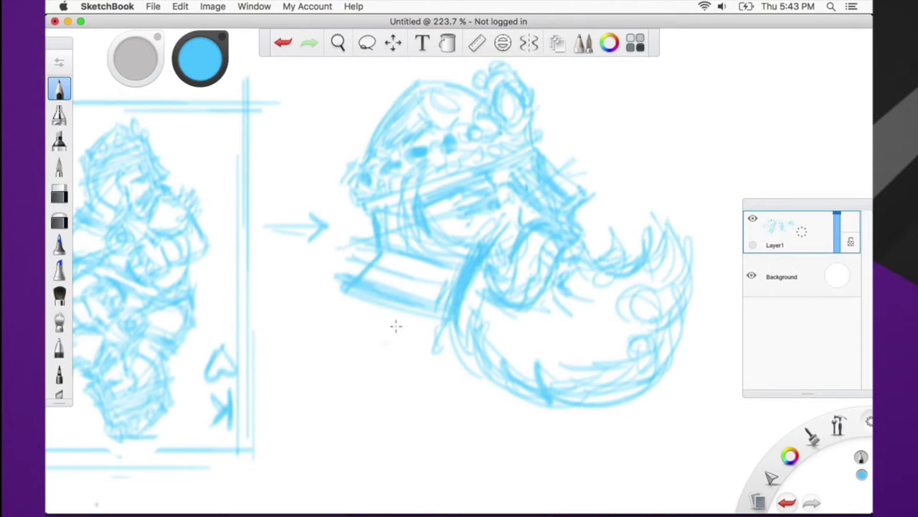
pyautogui.press('space')
pyautogui.moveTo(361, 360); pyautogui.dragTo(335, 283)
pyautogui.press('space')
pyautogui.moveTo(369, 364); pyautogui.dragTo(448, 369)
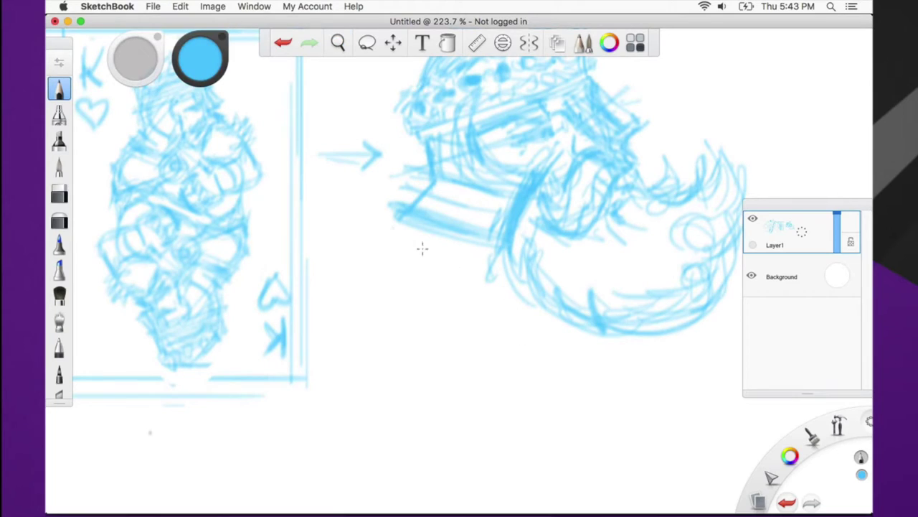
# Sketch the outline of a broad shoulder plate below the collar, with sloping edges and horizontal bands
pyautogui.moveTo(349, 213); pyautogui.dragTo(503, 297)
pyautogui.moveTo(431, 242); pyautogui.dragTo(469, 253)
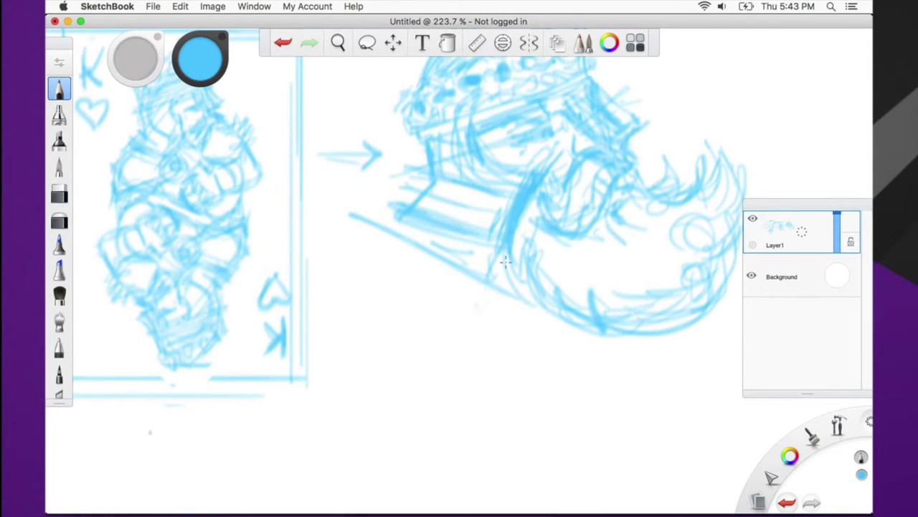
pyautogui.moveTo(505, 262); pyautogui.dragTo(454, 353)
pyautogui.moveTo(363, 207)
pyautogui.mouseDown()
pyautogui.moveTo(315, 270)
pyautogui.moveTo(313, 308)
pyautogui.mouseUp()
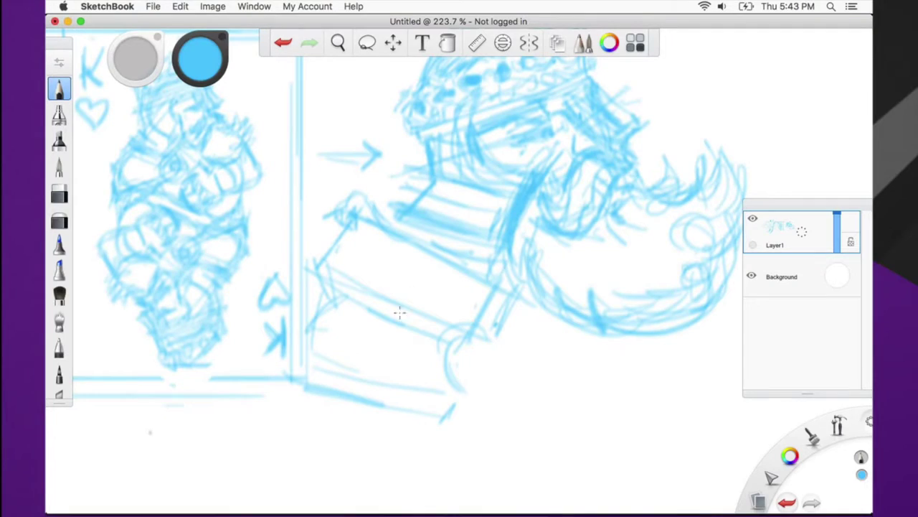
# Add round scroll ornaments along the shoulder plate's upper band
pyautogui.moveTo(378, 225); pyautogui.dragTo(375, 238)
pyautogui.moveTo(466, 269); pyautogui.dragTo(486, 282)
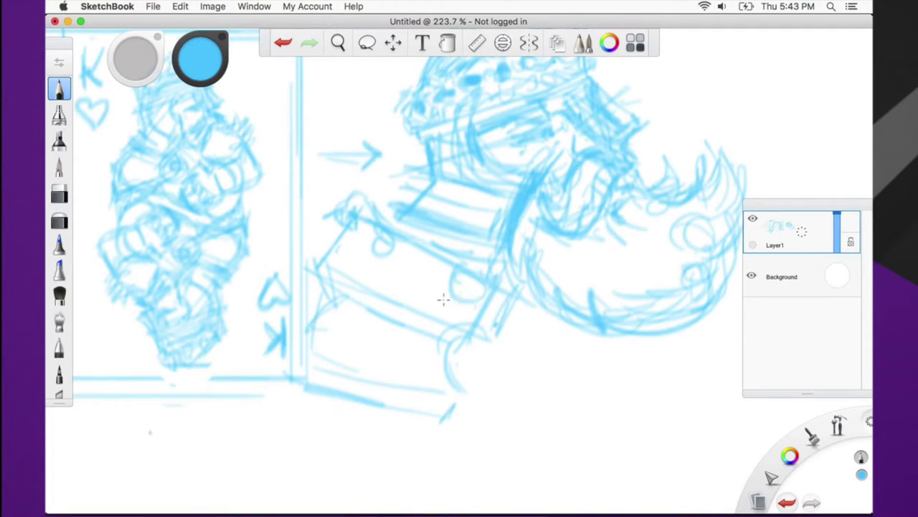
pyautogui.moveTo(445, 305)
pyautogui.mouseDown()
pyautogui.moveTo(465, 308)
pyautogui.moveTo(466, 298)
pyautogui.mouseUp()
pyautogui.moveTo(466, 299); pyautogui.dragTo(489, 300)
pyautogui.moveTo(397, 258); pyautogui.dragTo(416, 255)
pyautogui.moveTo(410, 270); pyautogui.dragTo(432, 277)
pyautogui.moveTo(449, 262); pyautogui.dragTo(448, 290)
# Reinforce the shoulder plate's lower rim and its curved front edge with heavier strokes
pyautogui.moveTo(470, 325)
pyautogui.mouseDown()
pyautogui.moveTo(445, 356)
pyautogui.moveTo(436, 414)
pyautogui.mouseUp()
pyautogui.moveTo(316, 354); pyautogui.dragTo(425, 390)
pyautogui.moveTo(276, 359); pyautogui.dragTo(444, 398)
pyautogui.moveTo(333, 388); pyautogui.dragTo(441, 419)
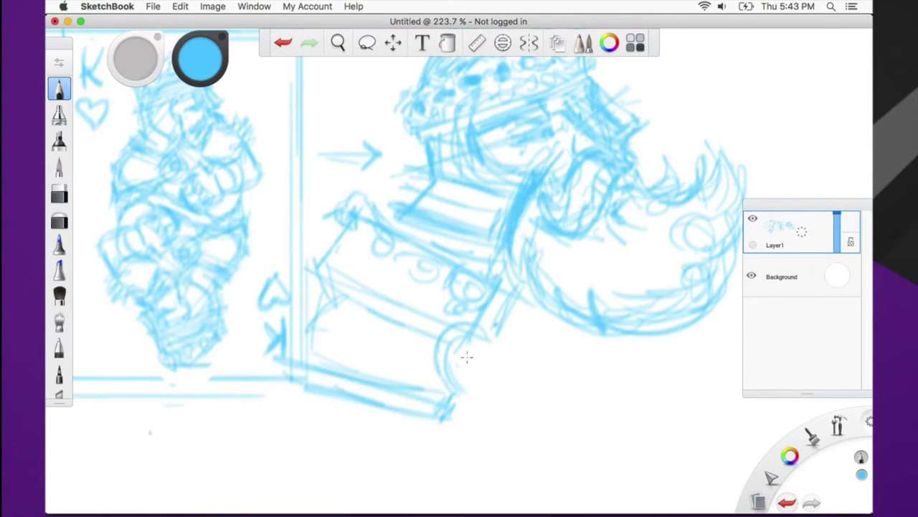
pyautogui.moveTo(462, 326)
pyautogui.mouseDown()
pyautogui.moveTo(441, 360)
pyautogui.moveTo(449, 380)
pyautogui.mouseUp()
pyautogui.moveTo(518, 298)
pyautogui.mouseDown()
pyautogui.moveTo(507, 324)
pyautogui.moveTo(502, 317)
pyautogui.mouseUp()
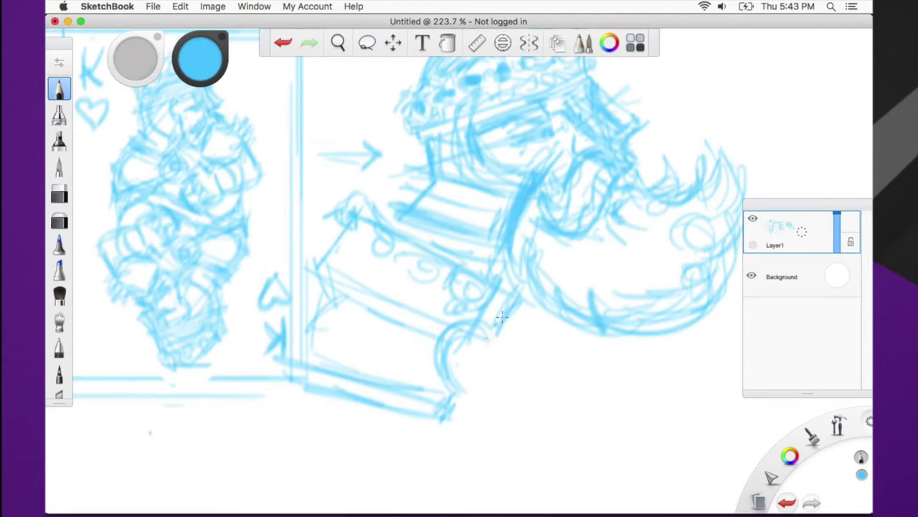
# Draw the upper sleeve hanging beneath the shoulder plate with loose fold lines and a dark front edge
pyautogui.moveTo(359, 409)
pyautogui.mouseDown()
pyautogui.moveTo(365, 453)
pyautogui.moveTo(377, 451)
pyautogui.mouseUp()
pyautogui.moveTo(465, 343); pyautogui.dragTo(462, 433)
pyautogui.moveTo(325, 393); pyautogui.dragTo(323, 459)
pyautogui.moveTo(461, 337); pyautogui.dragTo(462, 449)
pyautogui.moveTo(424, 409); pyautogui.dragTo(417, 462)
pyautogui.moveTo(408, 415); pyautogui.dragTo(379, 479)
pyautogui.moveTo(386, 409); pyautogui.dragTo(350, 469)
pyautogui.moveTo(355, 406); pyautogui.dragTo(316, 475)
pyautogui.moveTo(325, 393); pyautogui.dragTo(454, 420)
pyautogui.moveTo(446, 420)
pyautogui.mouseDown()
pyautogui.moveTo(457, 386)
pyautogui.moveTo(445, 420)
pyautogui.mouseUp()
pyautogui.moveTo(453, 338); pyautogui.dragTo(462, 445)
pyautogui.moveTo(459, 396); pyautogui.dragTo(456, 452)
pyautogui.moveTo(446, 416); pyautogui.dragTo(423, 429)
pyautogui.moveTo(422, 425); pyautogui.dragTo(418, 468)
pyautogui.moveTo(338, 409); pyautogui.dragTo(398, 421)
# Retrace the shoulder plate's back edge, curved front edge and lower band
pyautogui.moveTo(306, 339); pyautogui.dragTo(334, 283)
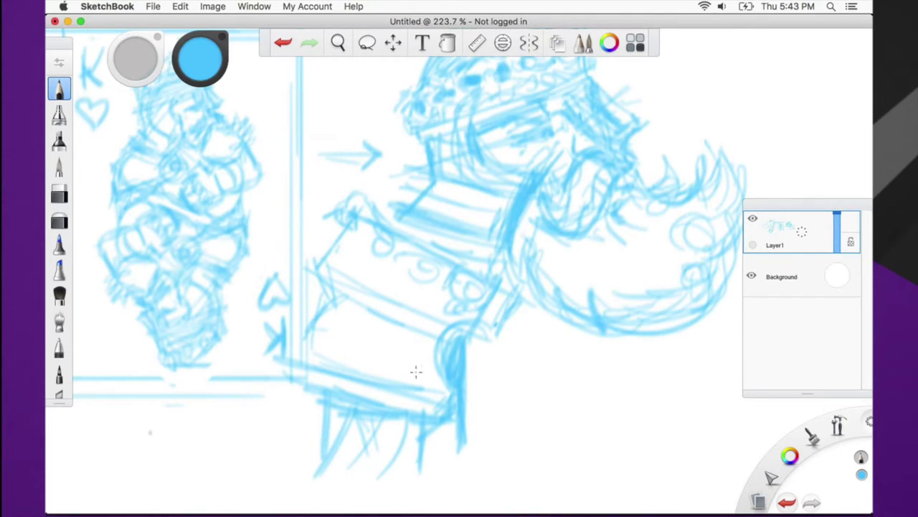
pyautogui.moveTo(452, 326); pyautogui.dragTo(458, 379)
pyautogui.moveTo(300, 330); pyautogui.dragTo(432, 368)
# Rough in the bent forearm and the outline of a clenched fist below the beard
pyautogui.press('space')
pyautogui.moveTo(456, 337); pyautogui.dragTo(543, 375)
pyautogui.moveTo(629, 429); pyautogui.dragTo(461, 372)
pyautogui.moveTo(538, 147)
pyautogui.mouseDown()
pyautogui.moveTo(627, 258)
pyautogui.moveTo(629, 294)
pyautogui.mouseUp()
pyautogui.moveTo(542, 228); pyautogui.dragTo(488, 296)
pyautogui.moveTo(552, 210); pyautogui.dragTo(482, 291)
pyautogui.moveTo(610, 313); pyautogui.dragTo(538, 352)
pyautogui.moveTo(547, 168)
pyautogui.mouseDown()
pyautogui.moveTo(622, 256)
pyautogui.moveTo(567, 327)
pyautogui.mouseUp()
pyautogui.moveTo(483, 274)
pyautogui.mouseDown()
pyautogui.moveTo(461, 292)
pyautogui.moveTo(532, 350)
pyautogui.mouseUp()
# Close up the fist's outline with more strokes and add short tick marks to the shoulder plate's middle band
pyautogui.moveTo(409, 263)
pyautogui.mouseDown()
pyautogui.moveTo(361, 303)
pyautogui.moveTo(381, 346)
pyautogui.moveTo(428, 391)
pyautogui.moveTo(475, 391)
pyautogui.mouseUp()
pyautogui.moveTo(533, 353); pyautogui.dragTo(493, 393)
pyautogui.moveTo(346, 323)
pyautogui.mouseDown()
pyautogui.moveTo(381, 373)
pyautogui.moveTo(435, 380)
pyautogui.mouseUp()
pyautogui.moveTo(441, 415); pyautogui.dragTo(496, 388)
pyautogui.moveTo(371, 308); pyautogui.dragTo(382, 286)
pyautogui.moveTo(433, 243); pyautogui.dragTo(439, 243)
pyautogui.press('space')
pyautogui.moveTo(440, 345)
pyautogui.mouseDown()
pyautogui.moveTo(614, 375)
pyautogui.moveTo(652, 431)
pyautogui.moveTo(547, 396)
pyautogui.mouseUp()
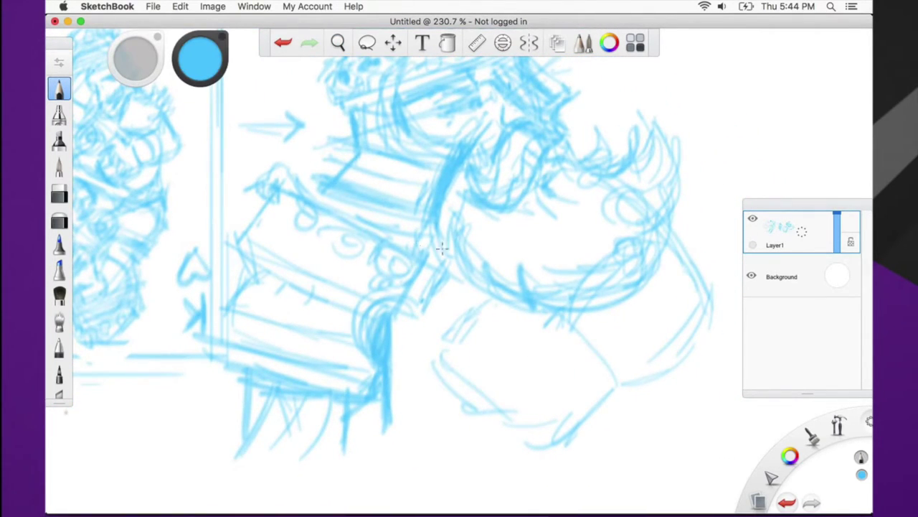
# Draw scalloped fingertips and finger division lines on the fist and darken its wrist edge
pyautogui.press('space')
pyautogui.moveTo(506, 342)
pyautogui.mouseDown()
pyautogui.moveTo(478, 344)
pyautogui.moveTo(397, 254)
pyautogui.moveTo(347, 252)
pyautogui.moveTo(370, 228)
pyautogui.mouseUp()
pyautogui.moveTo(316, 282)
pyautogui.mouseDown()
pyautogui.moveTo(333, 310)
pyautogui.moveTo(348, 310)
pyautogui.moveTo(371, 333)
pyautogui.moveTo(362, 340)
pyautogui.moveTo(444, 335)
pyautogui.mouseUp()
pyautogui.moveTo(354, 261); pyautogui.dragTo(434, 330)
pyautogui.moveTo(373, 225); pyautogui.dragTo(453, 315)
pyautogui.moveTo(419, 239)
pyautogui.mouseDown()
pyautogui.moveTo(487, 310)
pyautogui.moveTo(488, 300)
pyautogui.mouseUp()
pyautogui.moveTo(435, 344); pyautogui.dragTo(485, 301)
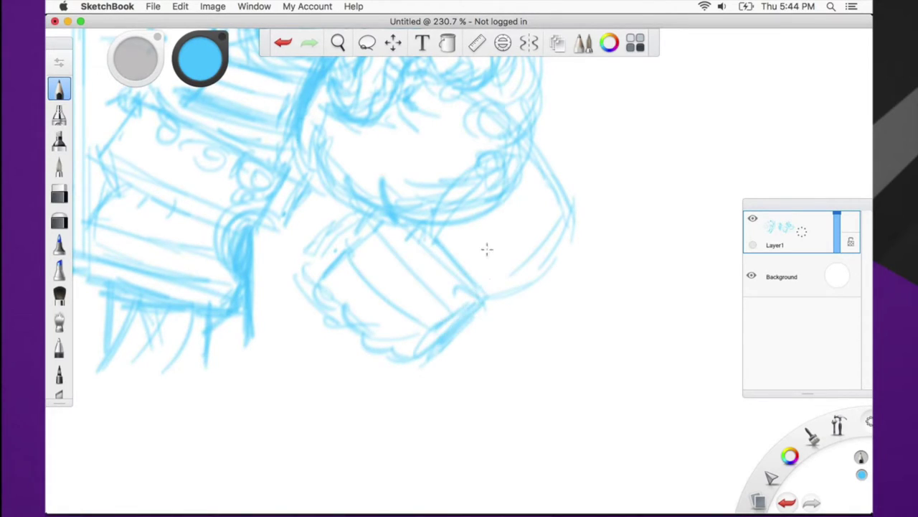
# Sketch a flared cuff with curved bands between the fist and the forearm
pyautogui.moveTo(561, 213); pyautogui.dragTo(471, 272)
pyautogui.moveTo(433, 222)
pyautogui.mouseDown()
pyautogui.moveTo(546, 274)
pyautogui.moveTo(470, 268)
pyautogui.mouseUp()
pyautogui.moveTo(454, 234); pyautogui.dragTo(442, 246)
pyautogui.moveTo(455, 238)
pyautogui.mouseDown()
pyautogui.moveTo(457, 253)
pyautogui.moveTo(498, 214)
pyautogui.moveTo(509, 304)
pyautogui.moveTo(522, 330)
pyautogui.mouseUp()
pyautogui.moveTo(522, 330)
pyautogui.mouseDown()
pyautogui.moveTo(508, 214)
pyautogui.moveTo(530, 277)
pyautogui.mouseUp()
pyautogui.moveTo(502, 192); pyautogui.dragTo(512, 234)
pyautogui.moveTo(473, 310); pyautogui.dragTo(550, 300)
pyautogui.moveTo(514, 209); pyautogui.dragTo(531, 304)
# Add cross contours and round shapes along the fist's fingers to define the knuckles
pyautogui.moveTo(362, 262)
pyautogui.mouseDown()
pyautogui.moveTo(387, 267)
pyautogui.moveTo(446, 322)
pyautogui.mouseUp()
pyautogui.moveTo(336, 267)
pyautogui.mouseDown()
pyautogui.moveTo(358, 310)
pyautogui.moveTo(392, 302)
pyautogui.moveTo(363, 334)
pyautogui.moveTo(394, 336)
pyautogui.moveTo(378, 348)
pyautogui.mouseUp()
pyautogui.moveTo(422, 242)
pyautogui.mouseDown()
pyautogui.moveTo(386, 228)
pyautogui.moveTo(346, 244)
pyautogui.moveTo(317, 297)
pyautogui.moveTo(316, 313)
pyautogui.moveTo(400, 339)
pyautogui.mouseUp()
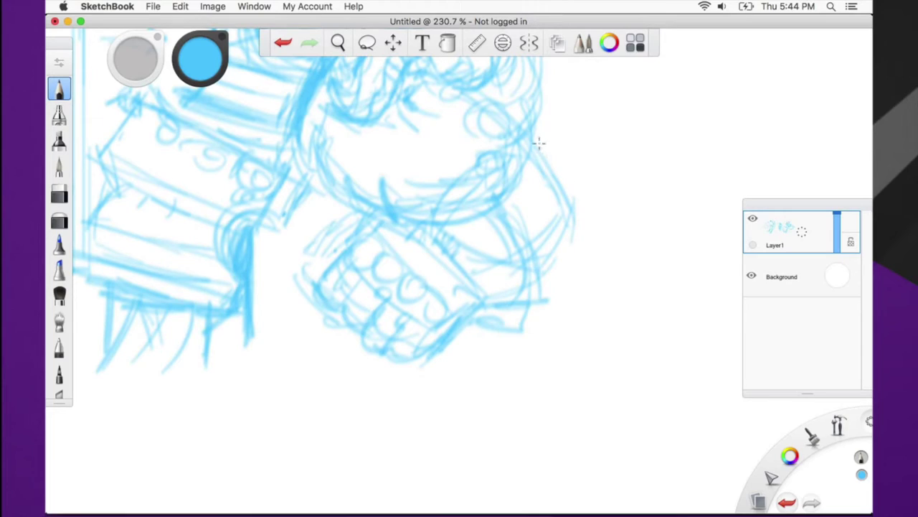
# Widen the sleeve's pointed outer contour beside the beard and strengthen the cuff's lower edge
pyautogui.moveTo(545, 143)
pyautogui.mouseDown()
pyautogui.moveTo(589, 203)
pyautogui.moveTo(545, 271)
pyautogui.mouseUp()
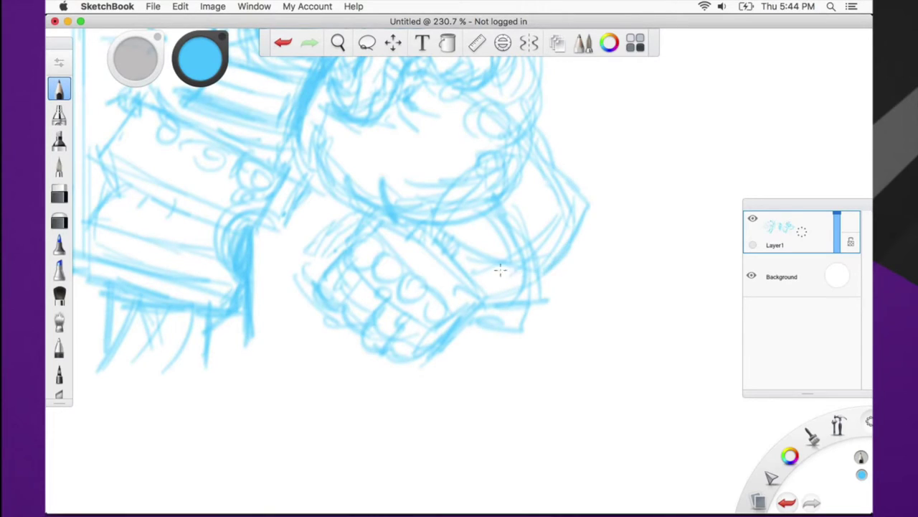
pyautogui.moveTo(459, 338); pyautogui.dragTo(527, 305)
pyautogui.press('space')
pyautogui.moveTo(492, 335); pyautogui.dragTo(591, 419)
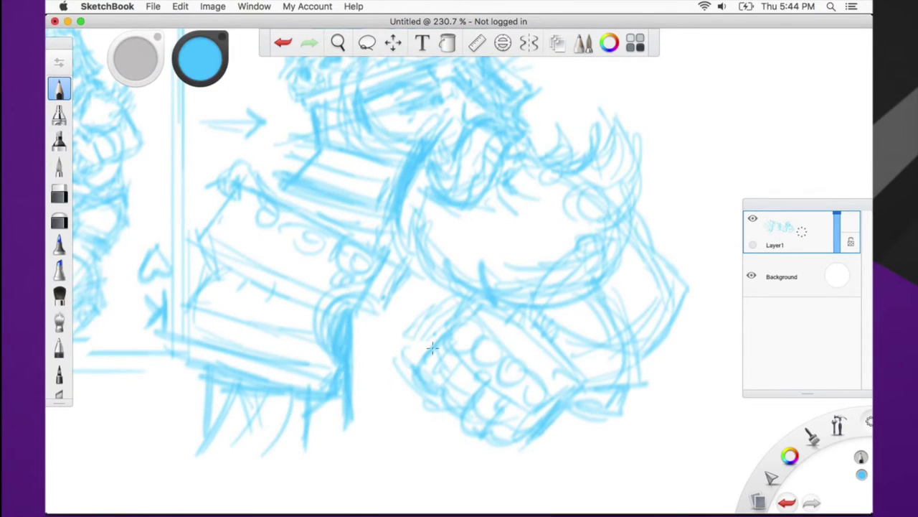
# Delete the practice circles and hatching beside the card using a lasso selection, and return to the pencil
pyautogui.press('space')
pyautogui.moveTo(523, 312)
pyautogui.mouseDown()
pyautogui.moveTo(392, 320)
pyautogui.moveTo(400, 314)
pyautogui.moveTo(412, 323)
pyautogui.mouseUp()
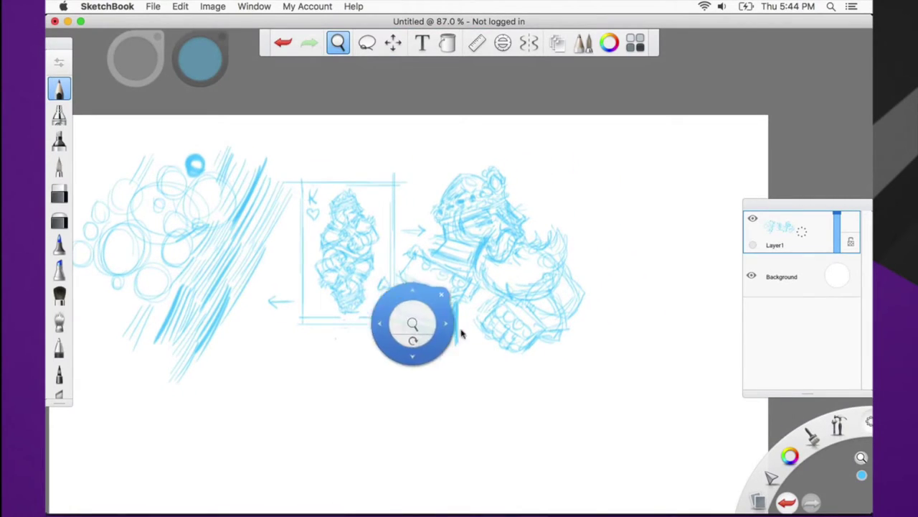
pyautogui.press('space')
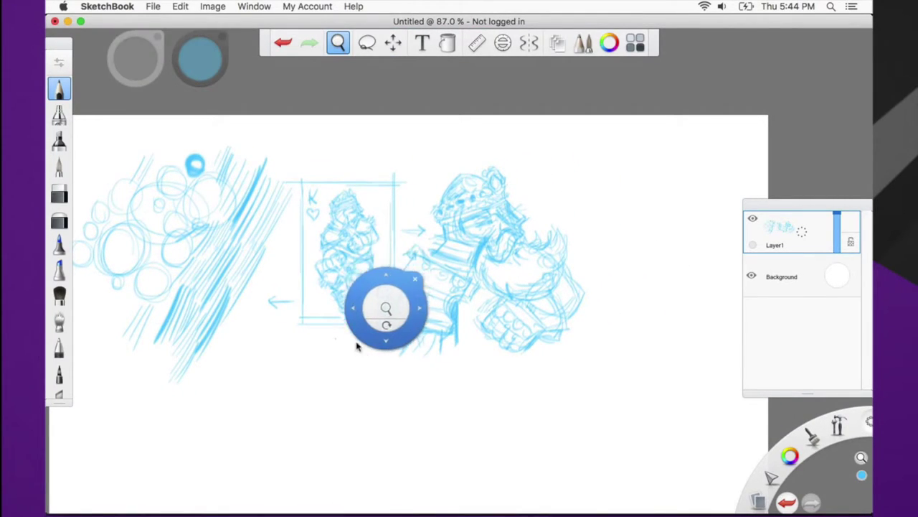
pyautogui.moveTo(359, 344); pyautogui.dragTo(446, 328)
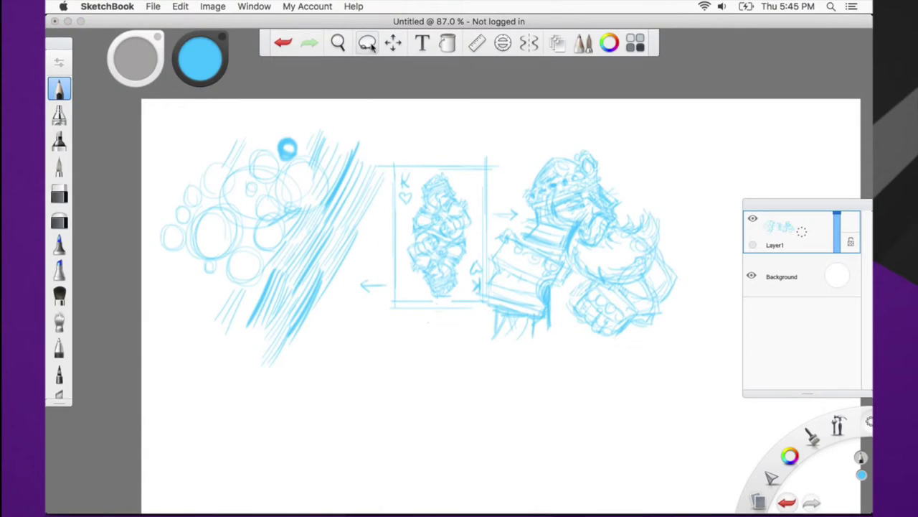
pyautogui.click(367, 42)
pyautogui.moveTo(174, 166)
pyautogui.mouseDown()
pyautogui.moveTo(207, 139)
pyautogui.moveTo(396, 127)
pyautogui.moveTo(395, 181)
pyautogui.moveTo(362, 286)
pyautogui.moveTo(185, 337)
pyautogui.moveTo(144, 165)
pyautogui.mouseUp()
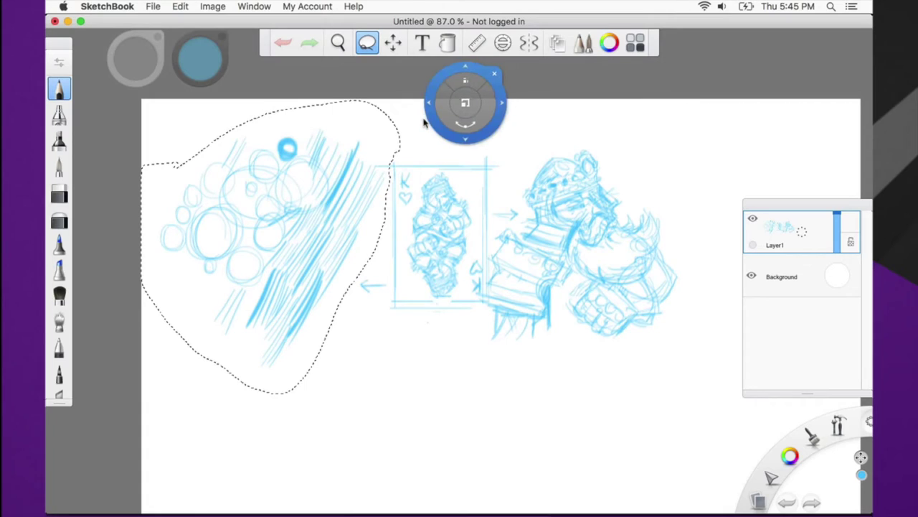
pyautogui.press('Delete')
pyautogui.click(59, 89)
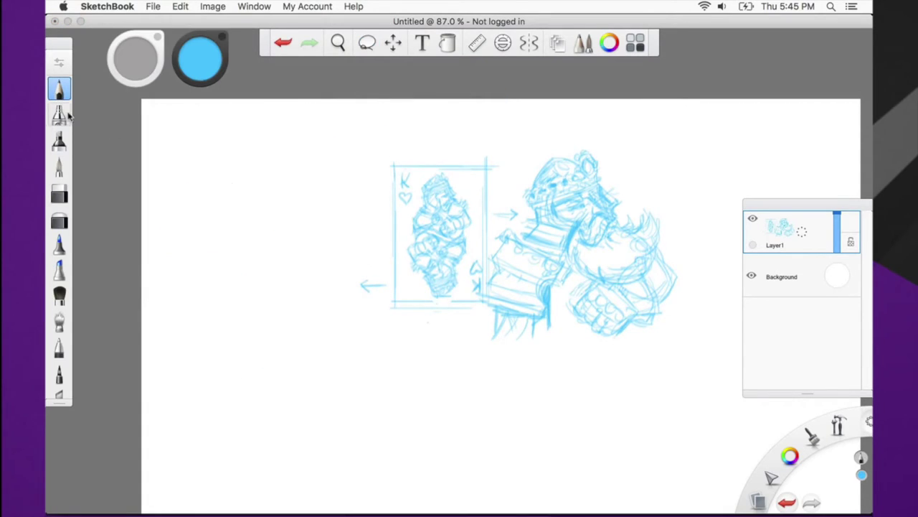
# Lasso the card and the king study and move them toward the canvas's upper-left corner, then return to the pencil
pyautogui.press('space')
pyautogui.moveTo(423, 269); pyautogui.dragTo(362, 259)
pyautogui.click(367, 43)
pyautogui.moveTo(560, 113)
pyautogui.mouseDown()
pyautogui.moveTo(601, 360)
pyautogui.moveTo(206, 141)
pyautogui.moveTo(506, 134)
pyautogui.mouseUp()
pyautogui.moveTo(371, 97)
pyautogui.mouseDown()
pyautogui.moveTo(147, 87)
pyautogui.moveTo(159, 88)
pyautogui.mouseUp()
pyautogui.click(57, 91)
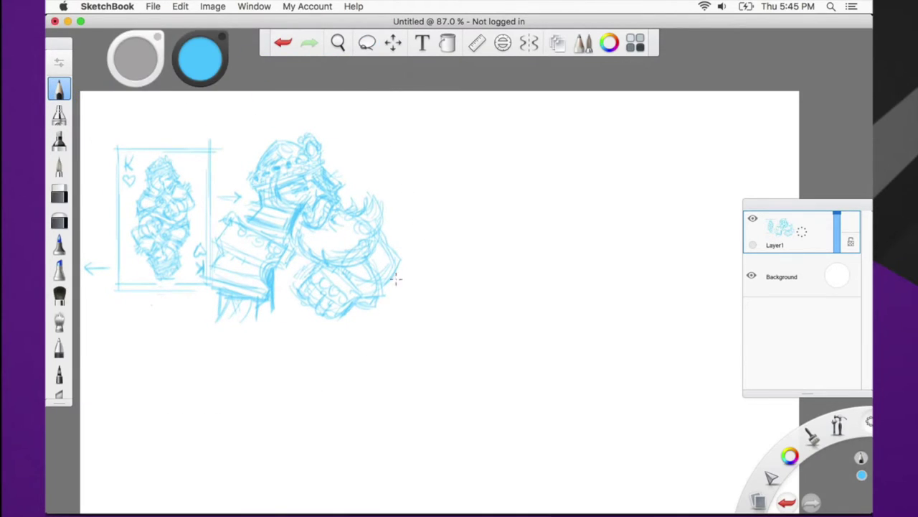
# Thicken the curved cuff around the wrist behind the fist
pyautogui.press('space')
pyautogui.moveTo(402, 343)
pyautogui.mouseDown()
pyautogui.moveTo(471, 309)
pyautogui.moveTo(455, 329)
pyautogui.mouseUp()
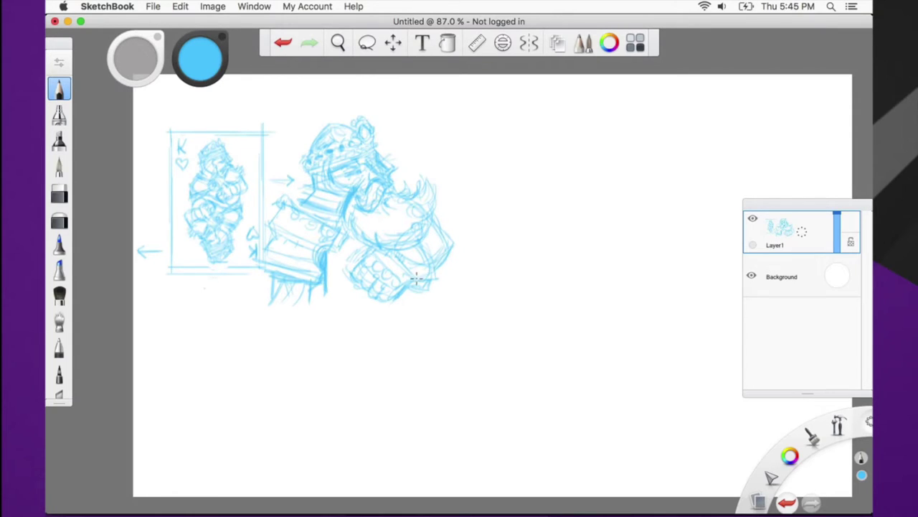
pyautogui.moveTo(422, 247); pyautogui.dragTo(436, 278)
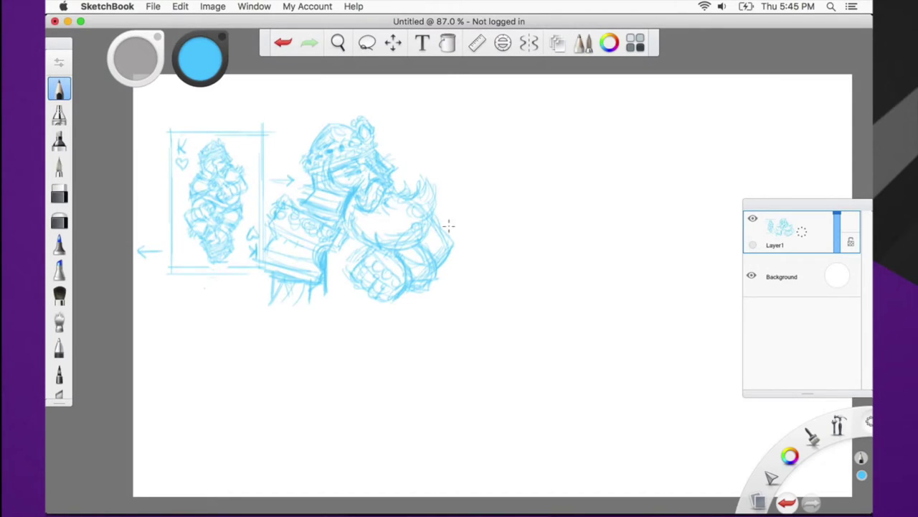
# Set the drawing colour to red and draw two faceted hexagonal gems on the shoulder plate's upper band
pyautogui.press('space')
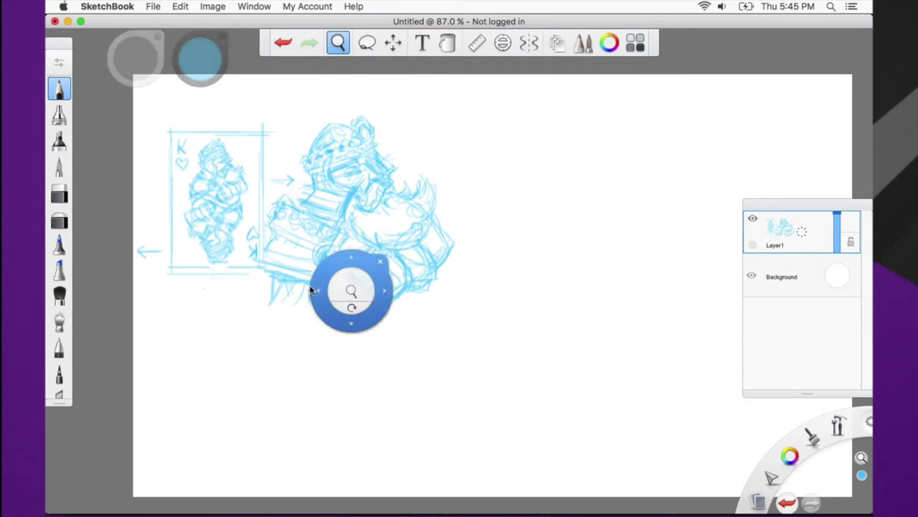
pyautogui.moveTo(311, 263); pyautogui.dragTo(436, 188)
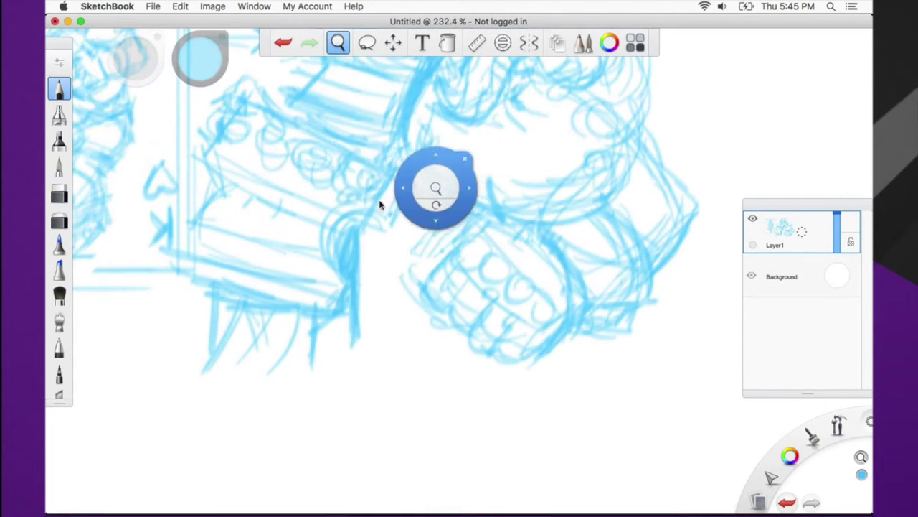
pyautogui.moveTo(263, 173); pyautogui.dragTo(301, 240)
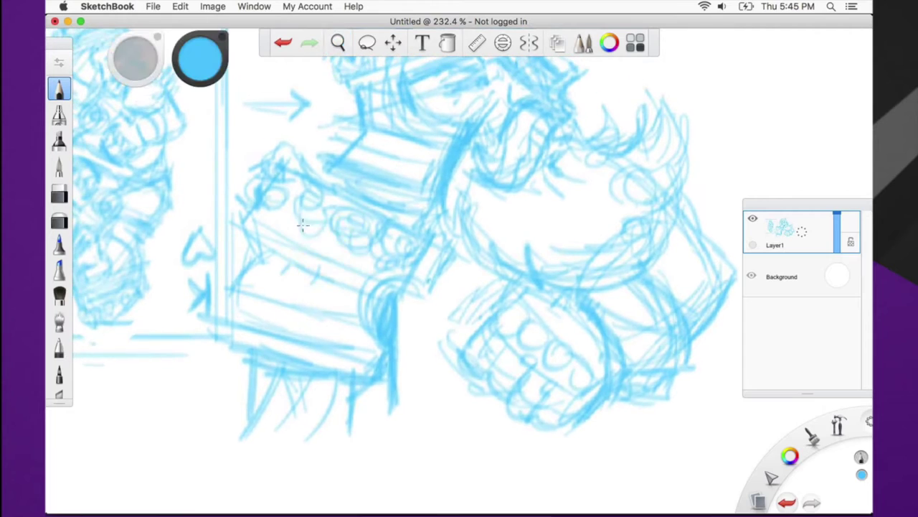
pyautogui.click(789, 454)
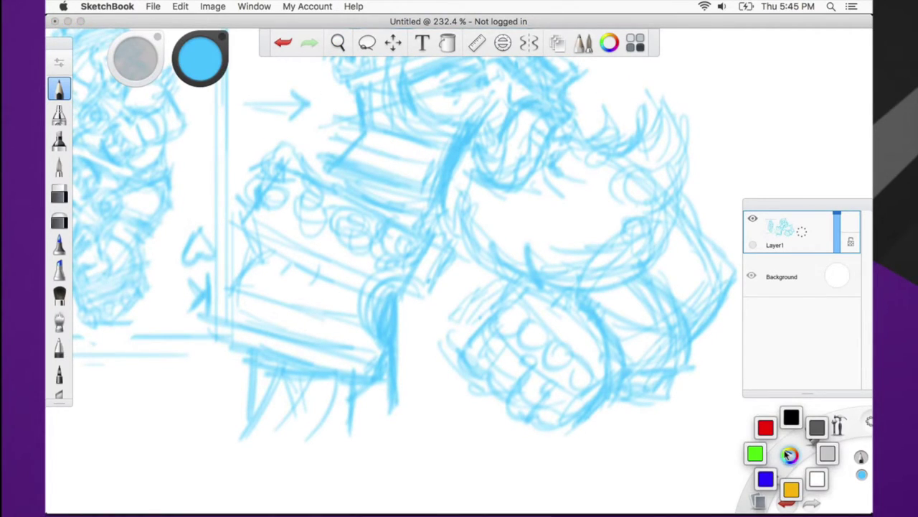
pyautogui.click(766, 428)
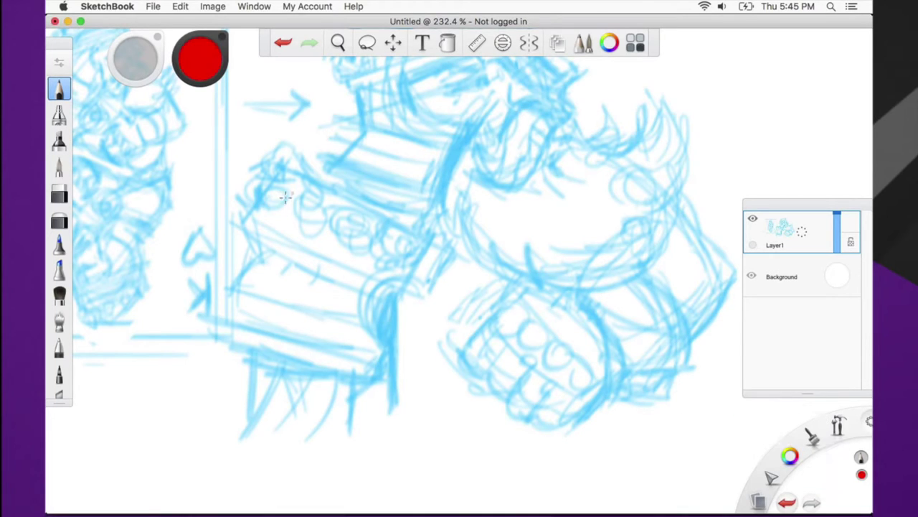
pyautogui.press('space')
pyautogui.moveTo(290, 216); pyautogui.dragTo(370, 290)
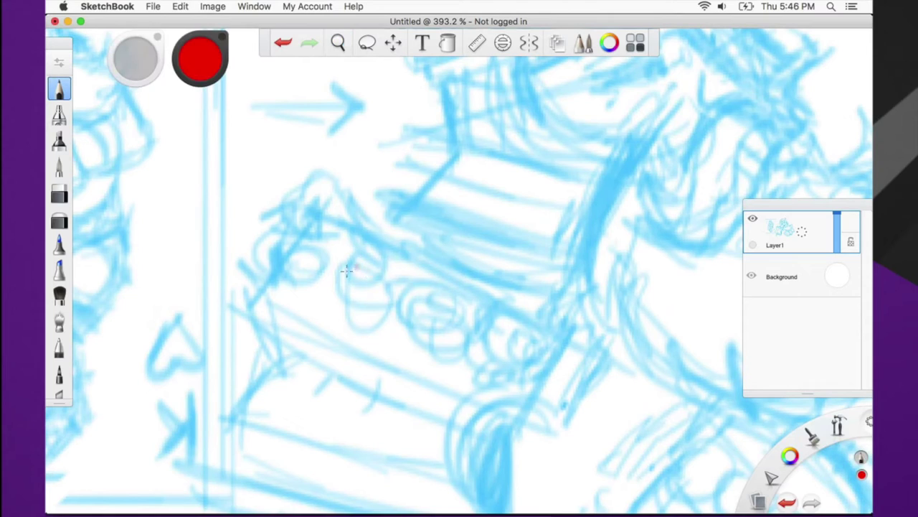
pyautogui.moveTo(355, 254)
pyautogui.mouseDown()
pyautogui.moveTo(342, 283)
pyautogui.moveTo(379, 255)
pyautogui.moveTo(391, 269)
pyautogui.moveTo(355, 302)
pyautogui.moveTo(381, 300)
pyautogui.moveTo(393, 277)
pyautogui.moveTo(389, 253)
pyautogui.moveTo(371, 251)
pyautogui.moveTo(348, 264)
pyautogui.moveTo(343, 285)
pyautogui.moveTo(380, 301)
pyautogui.moveTo(382, 264)
pyautogui.moveTo(364, 279)
pyautogui.moveTo(384, 292)
pyautogui.moveTo(384, 284)
pyautogui.moveTo(351, 287)
pyautogui.mouseUp()
pyautogui.moveTo(305, 230)
pyautogui.mouseDown()
pyautogui.moveTo(285, 259)
pyautogui.moveTo(327, 245)
pyautogui.moveTo(329, 267)
pyautogui.moveTo(288, 278)
pyautogui.moveTo(286, 261)
pyautogui.moveTo(300, 265)
pyautogui.moveTo(295, 281)
pyautogui.moveTo(315, 271)
pyautogui.moveTo(300, 259)
pyautogui.moveTo(310, 256)
pyautogui.mouseUp()
pyautogui.moveTo(310, 256); pyautogui.dragTo(320, 270)
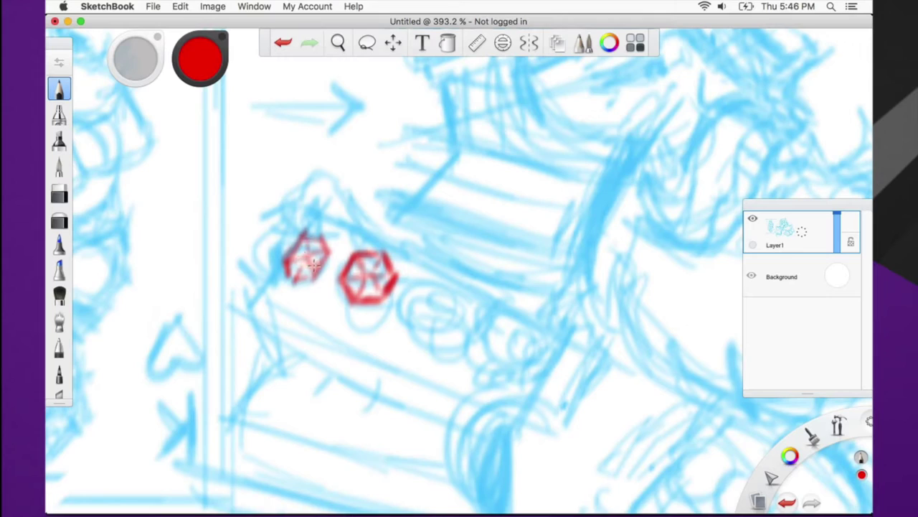
# Add the remaining red faceted gems at both ends of the shoulder plate's upper band
pyautogui.moveTo(433, 290)
pyautogui.mouseDown()
pyautogui.moveTo(422, 322)
pyautogui.moveTo(460, 334)
pyautogui.moveTo(456, 295)
pyautogui.moveTo(468, 312)
pyautogui.moveTo(433, 343)
pyautogui.moveTo(463, 331)
pyautogui.moveTo(444, 313)
pyautogui.moveTo(465, 309)
pyautogui.moveTo(441, 316)
pyautogui.mouseUp()
pyautogui.moveTo(440, 316)
pyautogui.mouseDown()
pyautogui.moveTo(440, 337)
pyautogui.moveTo(451, 337)
pyautogui.mouseUp()
pyautogui.moveTo(278, 241); pyautogui.dragTo(269, 269)
pyautogui.moveTo(272, 241); pyautogui.dragTo(283, 250)
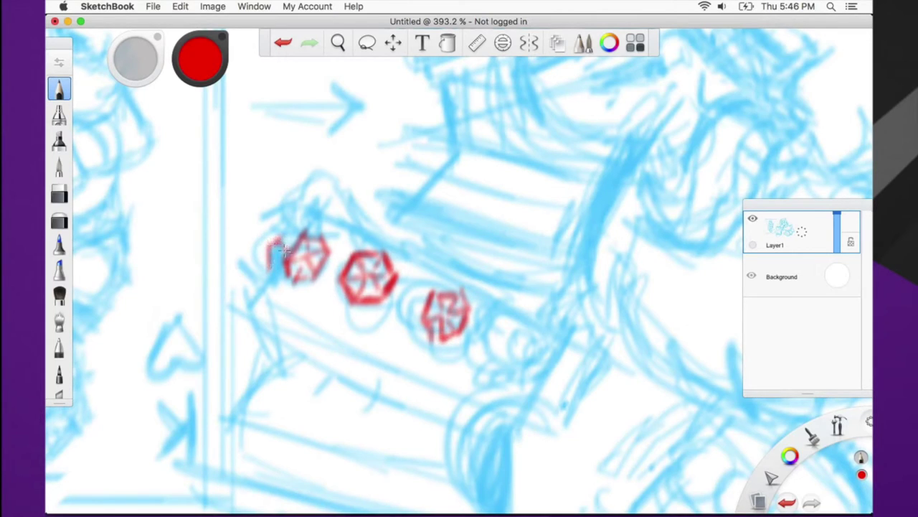
pyautogui.moveTo(498, 351)
pyautogui.mouseDown()
pyautogui.moveTo(507, 329)
pyautogui.moveTo(536, 332)
pyautogui.moveTo(538, 353)
pyautogui.moveTo(508, 374)
pyautogui.moveTo(534, 367)
pyautogui.moveTo(538, 349)
pyautogui.mouseUp()
pyautogui.moveTo(509, 335)
pyautogui.mouseDown()
pyautogui.moveTo(518, 347)
pyautogui.moveTo(510, 362)
pyautogui.moveTo(542, 349)
pyautogui.mouseUp()
# Turn on the ruler and align it at -45° diagonally across the gems toward the fist
pyautogui.moveTo(532, 309)
pyautogui.mouseDown()
pyautogui.moveTo(453, 270)
pyautogui.moveTo(463, 237)
pyautogui.mouseUp()
pyautogui.press('space')
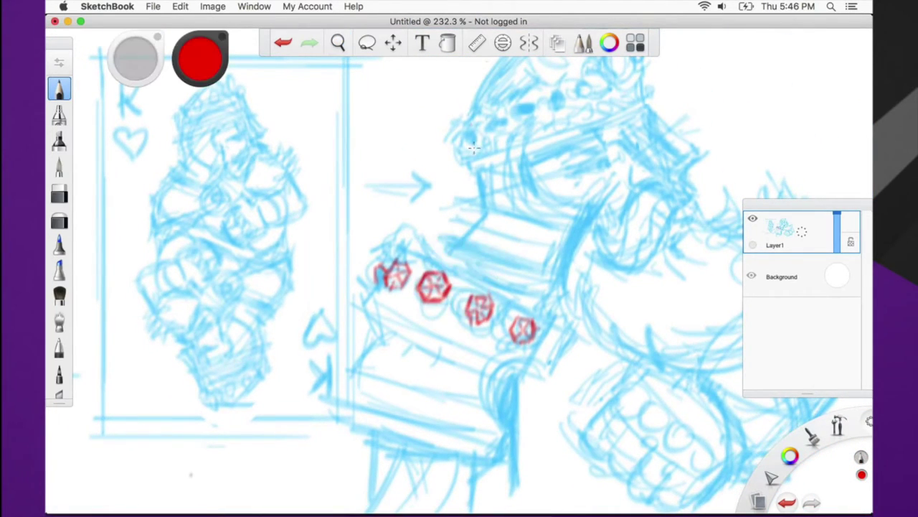
pyautogui.press('r')
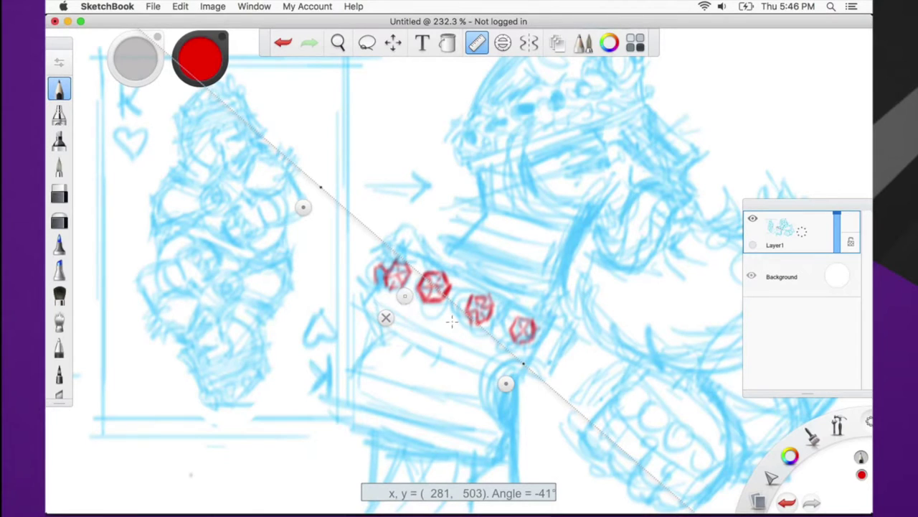
pyautogui.moveTo(404, 295); pyautogui.dragTo(431, 321)
pyautogui.moveTo(533, 409); pyautogui.dragTo(533, 410)
pyautogui.moveTo(431, 321)
pyautogui.mouseDown()
pyautogui.moveTo(452, 320)
pyautogui.moveTo(441, 322)
pyautogui.mouseUp()
pyautogui.moveTo(544, 414); pyautogui.dragTo(537, 426)
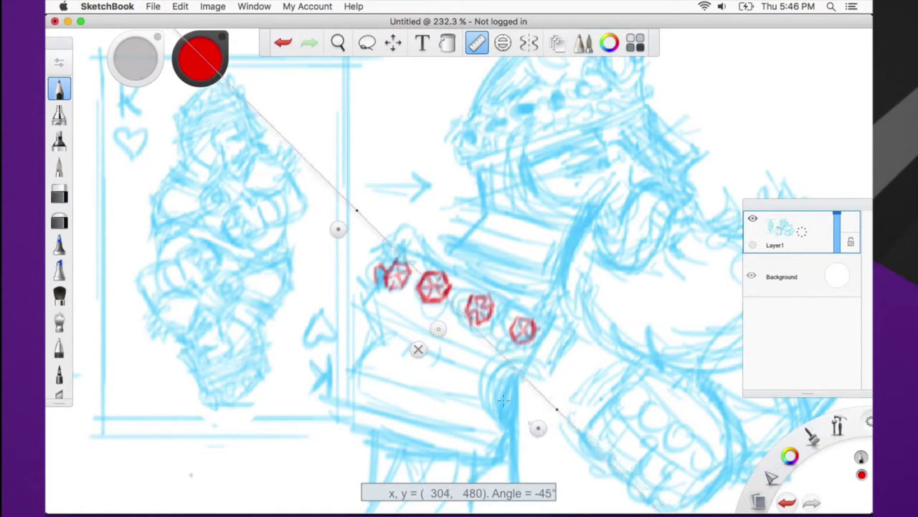
pyautogui.moveTo(437, 328); pyautogui.dragTo(467, 335)
# Rule a thin red diagonal line across the shoulder plate to the fist, undoing a first heavy attempt
pyautogui.press('space')
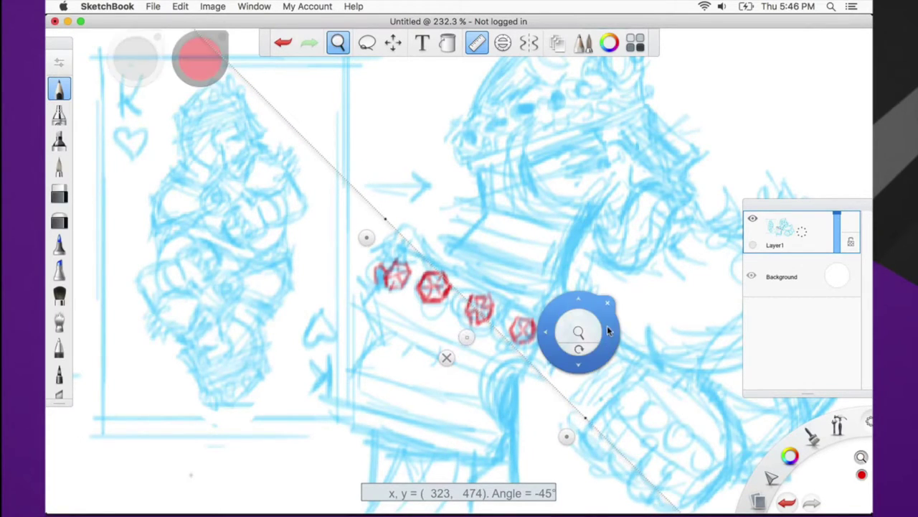
pyautogui.moveTo(598, 356); pyautogui.dragTo(567, 322)
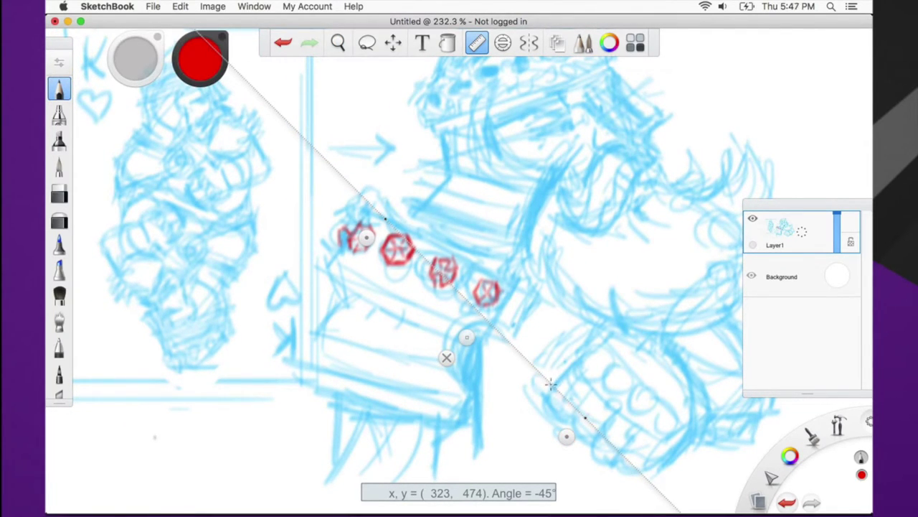
pyautogui.moveTo(553, 385)
pyautogui.mouseDown()
pyautogui.moveTo(316, 147)
pyautogui.moveTo(310, 153)
pyautogui.mouseUp()
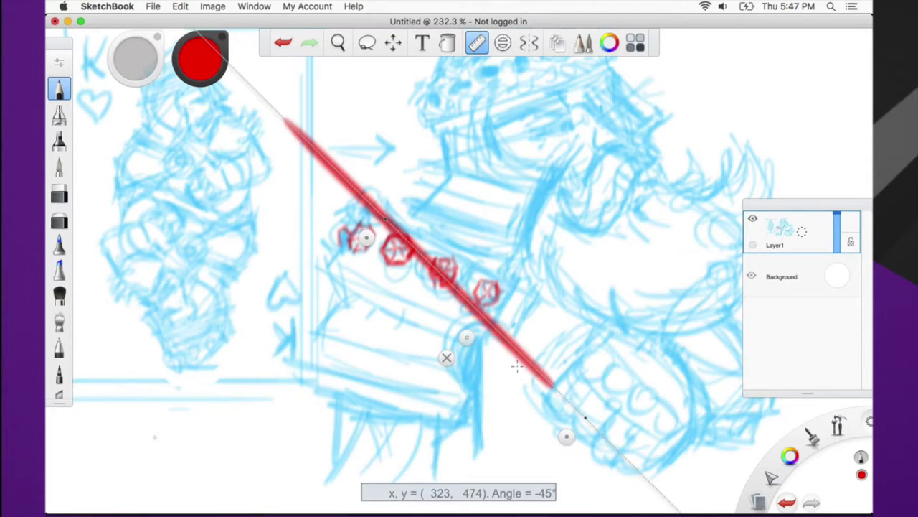
pyautogui.press('super+z')
pyautogui.moveTo(552, 385)
pyautogui.mouseDown()
pyautogui.moveTo(306, 133)
pyautogui.moveTo(376, 238)
pyautogui.moveTo(527, 386)
pyautogui.mouseUp()
# Rule a second red line parallel above the first and continue both lines past the far side of the fist
pyautogui.moveTo(466, 335); pyautogui.dragTo(503, 312)
pyautogui.moveTo(578, 353)
pyautogui.mouseDown()
pyautogui.moveTo(392, 150)
pyautogui.moveTo(313, 84)
pyautogui.mouseUp()
pyautogui.moveTo(678, 452); pyautogui.dragTo(696, 468)
pyautogui.click(602, 389)
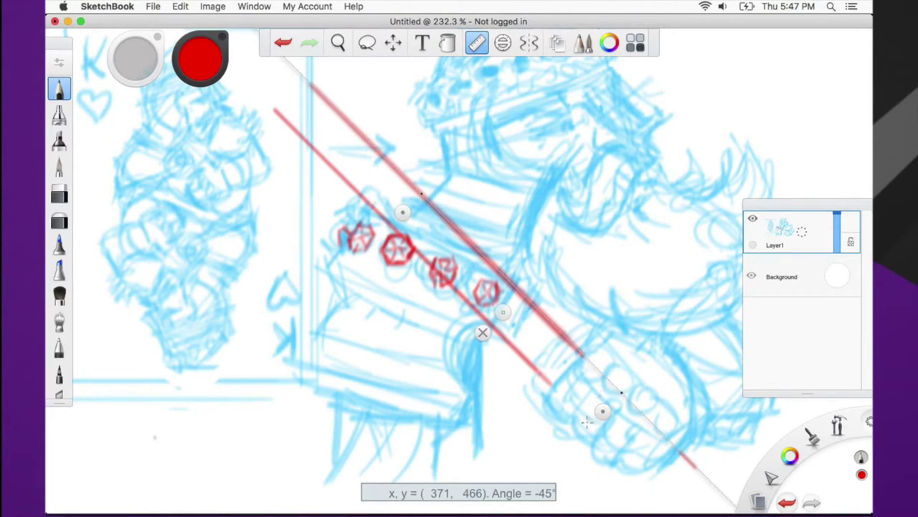
pyautogui.moveTo(503, 312); pyautogui.dragTo(472, 343)
pyautogui.moveTo(657, 495); pyautogui.dragTo(643, 470)
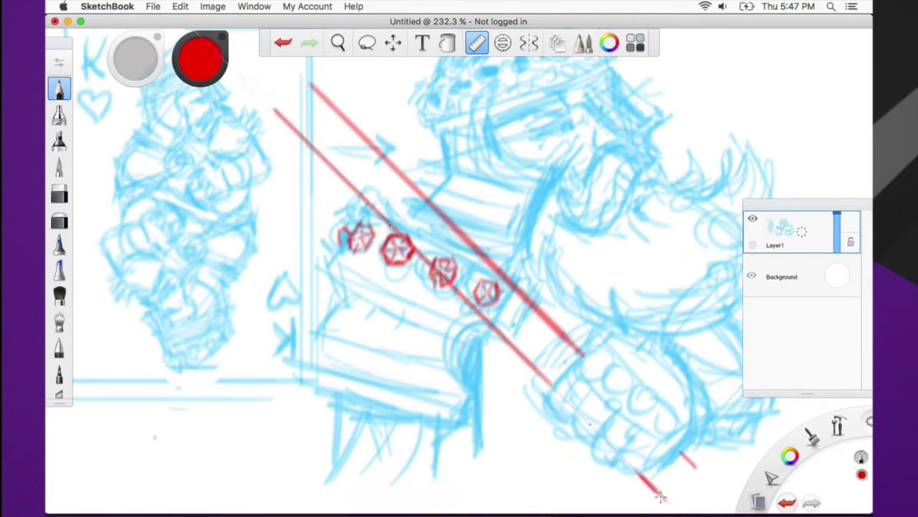
# Darken the upper end of the lower diagonal line, then turn off the ruler and cap both lines' upper ends freehand
pyautogui.moveTo(277, 113); pyautogui.dragTo(299, 136)
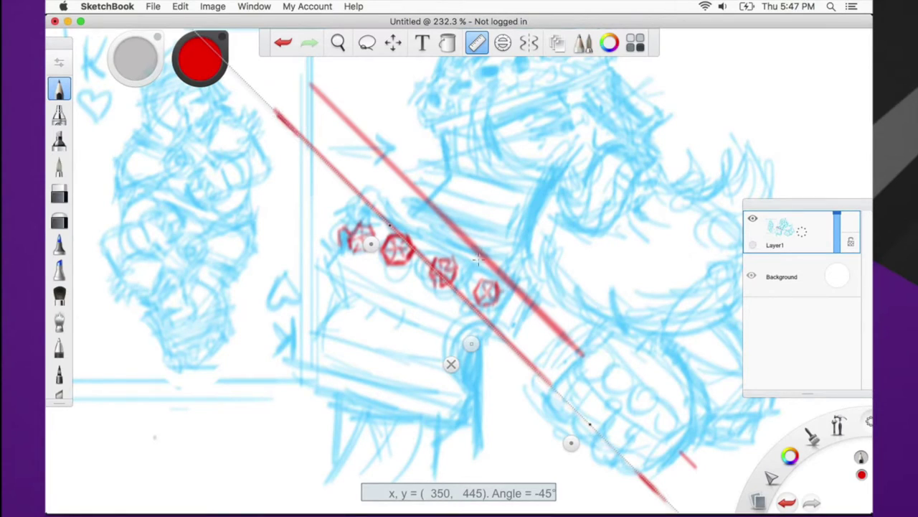
pyautogui.press('r')
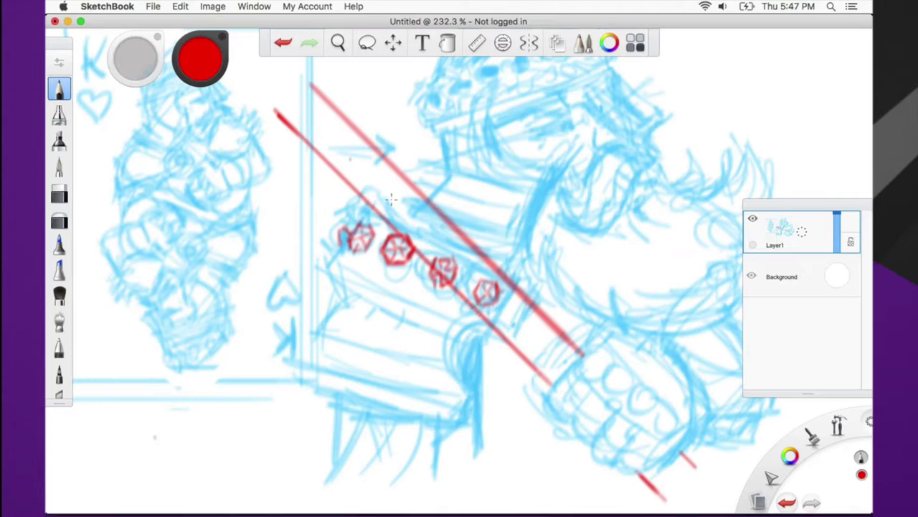
pyautogui.moveTo(279, 115)
pyautogui.mouseDown()
pyautogui.moveTo(308, 89)
pyautogui.moveTo(281, 112)
pyautogui.mouseUp()
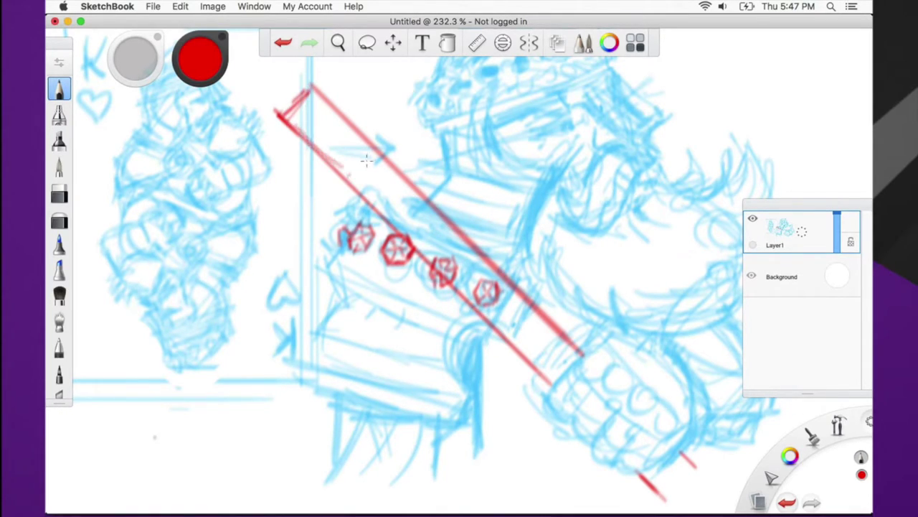
# Sketch the scepter's rounded, faceted red head around the upper end of the diagonal lines, with a collar beneath it
pyautogui.moveTo(346, 175); pyautogui.dragTo(380, 151)
pyautogui.moveTo(282, 145)
pyautogui.mouseDown()
pyautogui.moveTo(323, 181)
pyautogui.moveTo(338, 175)
pyautogui.mouseUp()
pyautogui.moveTo(324, 92)
pyautogui.mouseDown()
pyautogui.moveTo(380, 131)
pyautogui.moveTo(370, 149)
pyautogui.moveTo(340, 99)
pyautogui.moveTo(378, 129)
pyautogui.moveTo(375, 156)
pyautogui.moveTo(322, 162)
pyautogui.moveTo(305, 117)
pyautogui.moveTo(303, 128)
pyautogui.moveTo(346, 164)
pyautogui.mouseUp()
pyautogui.moveTo(327, 117); pyautogui.dragTo(357, 156)
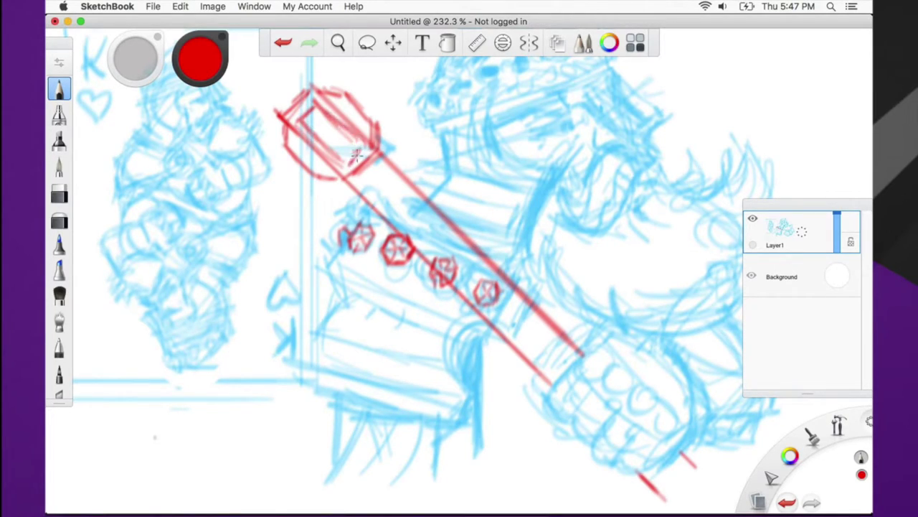
pyautogui.moveTo(291, 92); pyautogui.dragTo(281, 109)
pyautogui.moveTo(288, 155); pyautogui.dragTo(312, 174)
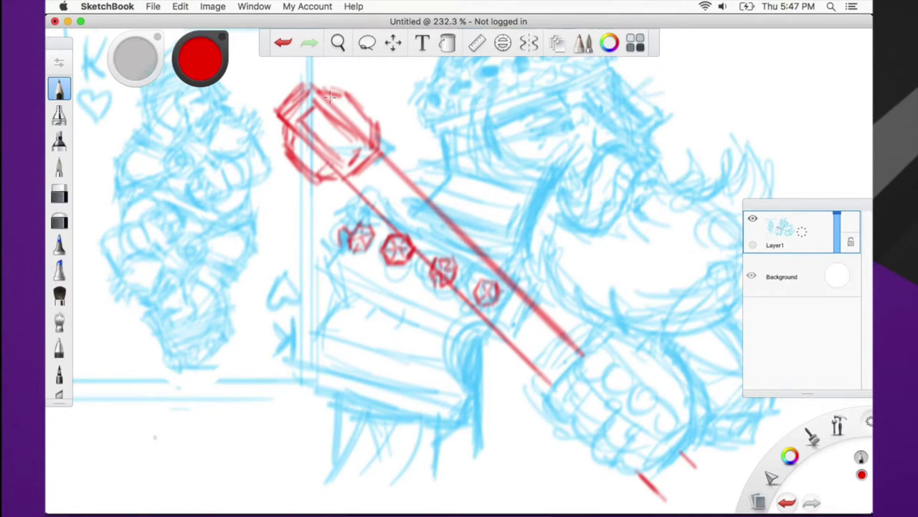
pyautogui.moveTo(320, 92)
pyautogui.mouseDown()
pyautogui.moveTo(356, 97)
pyautogui.moveTo(375, 118)
pyautogui.mouseUp()
pyautogui.moveTo(370, 170)
pyautogui.mouseDown()
pyautogui.moveTo(408, 188)
pyautogui.moveTo(392, 172)
pyautogui.moveTo(362, 174)
pyautogui.mouseUp()
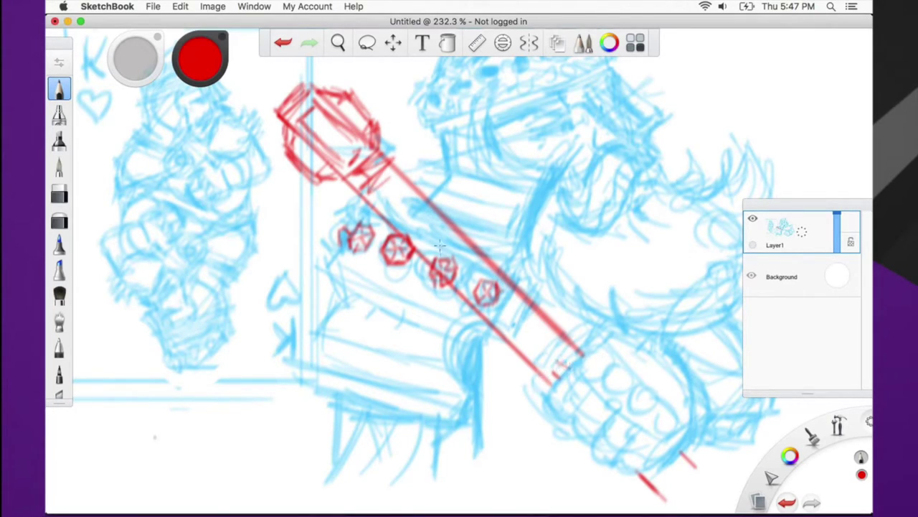
# Detail the red scepter with an inner shaft line, a collar above the fist and a scribbled round pommel below it
pyautogui.moveTo(379, 190); pyautogui.dragTo(529, 333)
pyautogui.moveTo(683, 484)
pyautogui.mouseDown()
pyautogui.moveTo(661, 471)
pyautogui.moveTo(673, 459)
pyautogui.moveTo(668, 493)
pyautogui.moveTo(696, 464)
pyautogui.moveTo(670, 498)
pyautogui.moveTo(699, 492)
pyautogui.moveTo(695, 478)
pyautogui.moveTo(682, 503)
pyautogui.moveTo(673, 499)
pyautogui.moveTo(701, 472)
pyautogui.moveTo(681, 498)
pyautogui.moveTo(679, 475)
pyautogui.moveTo(675, 487)
pyautogui.moveTo(657, 474)
pyautogui.mouseUp()
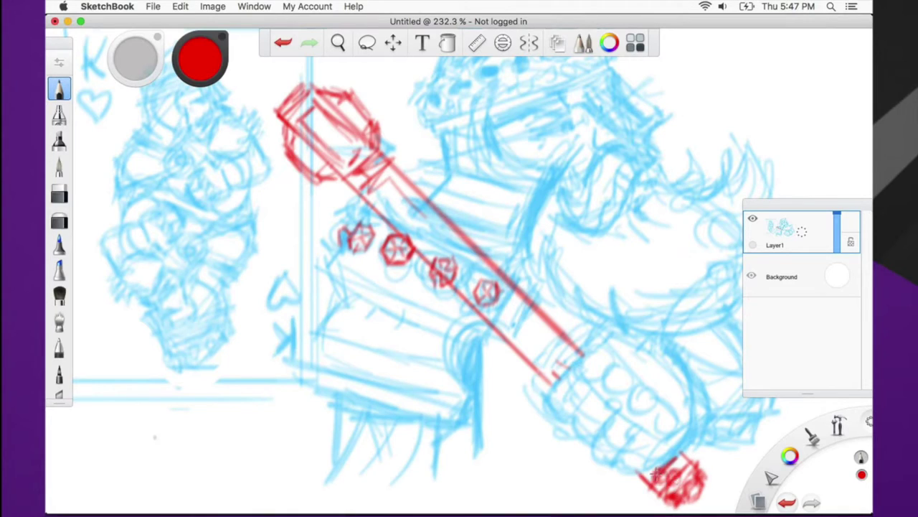
pyautogui.moveTo(556, 348); pyautogui.dragTo(573, 364)
pyautogui.moveTo(382, 188)
pyautogui.mouseDown()
pyautogui.moveTo(536, 358)
pyautogui.moveTo(558, 361)
pyautogui.moveTo(423, 235)
pyautogui.moveTo(459, 254)
pyautogui.moveTo(527, 327)
pyautogui.moveTo(544, 365)
pyautogui.moveTo(538, 337)
pyautogui.moveTo(567, 352)
pyautogui.moveTo(538, 375)
pyautogui.mouseUp()
pyautogui.moveTo(571, 342); pyautogui.dragTo(568, 373)
pyautogui.moveTo(364, 194)
pyautogui.mouseDown()
pyautogui.moveTo(365, 166)
pyautogui.moveTo(387, 157)
pyautogui.mouseUp()
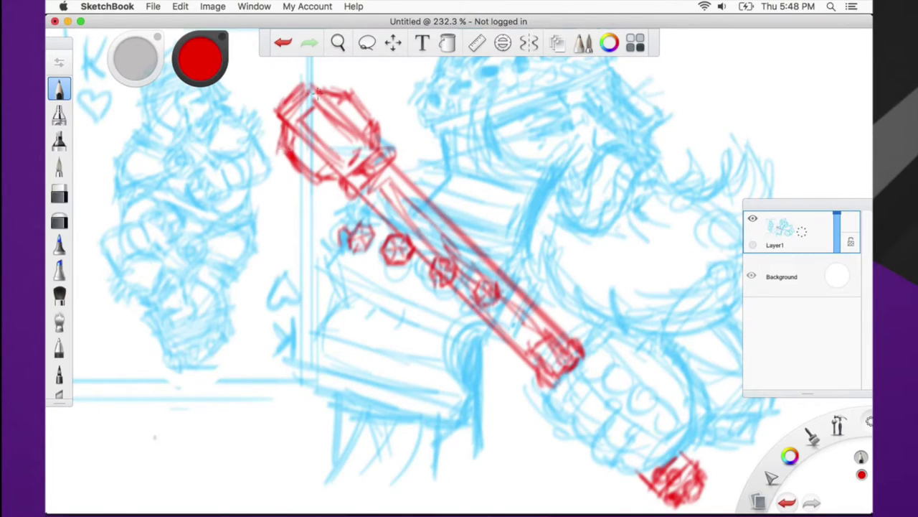
pyautogui.moveTo(352, 86); pyautogui.dragTo(379, 133)
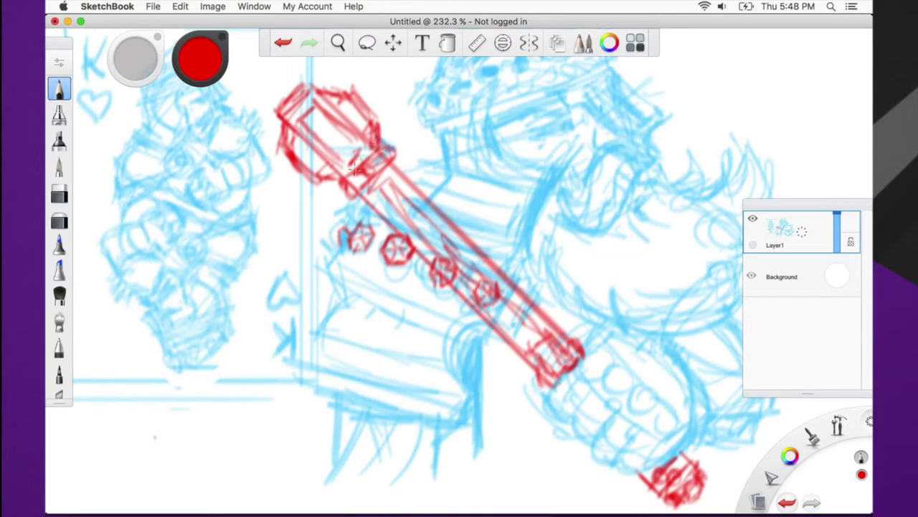
# Sketch the cape's red edges below the shoulder plate, with a fold on its near side and a long vertical edge
pyautogui.press('space')
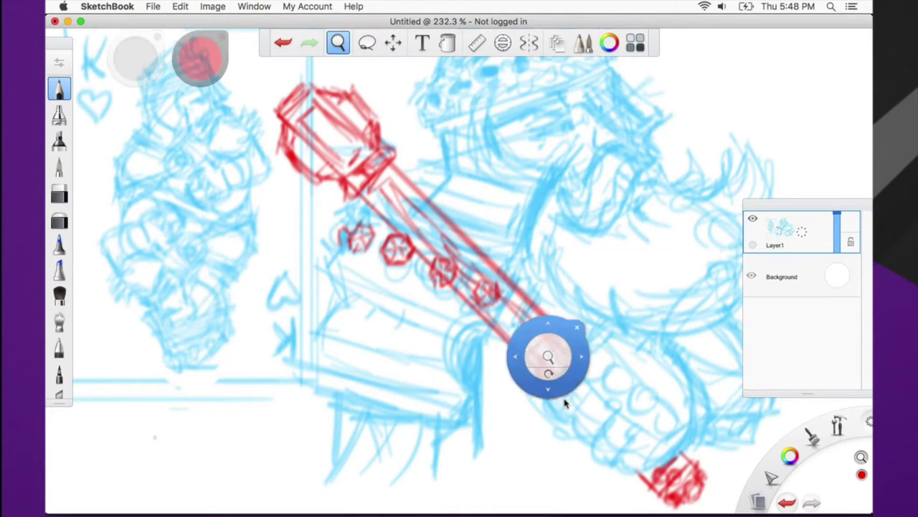
pyautogui.moveTo(564, 404); pyautogui.dragTo(483, 398)
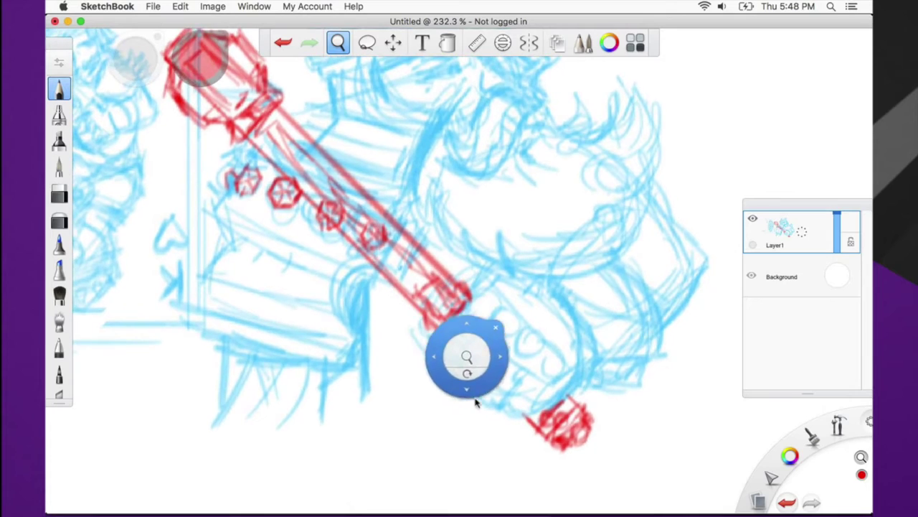
pyautogui.moveTo(316, 371)
pyautogui.mouseDown()
pyautogui.moveTo(360, 370)
pyautogui.moveTo(370, 409)
pyautogui.moveTo(362, 341)
pyautogui.mouseUp()
pyautogui.moveTo(215, 337)
pyautogui.mouseDown()
pyautogui.moveTo(257, 341)
pyautogui.moveTo(355, 367)
pyautogui.moveTo(363, 291)
pyautogui.moveTo(373, 397)
pyautogui.mouseUp()
pyautogui.moveTo(230, 343)
pyautogui.mouseDown()
pyautogui.moveTo(237, 364)
pyautogui.moveTo(219, 418)
pyautogui.mouseUp()
pyautogui.moveTo(214, 343)
pyautogui.mouseDown()
pyautogui.moveTo(361, 375)
pyautogui.moveTo(364, 368)
pyautogui.moveTo(376, 452)
pyautogui.mouseUp()
pyautogui.moveTo(400, 303); pyautogui.dragTo(406, 397)
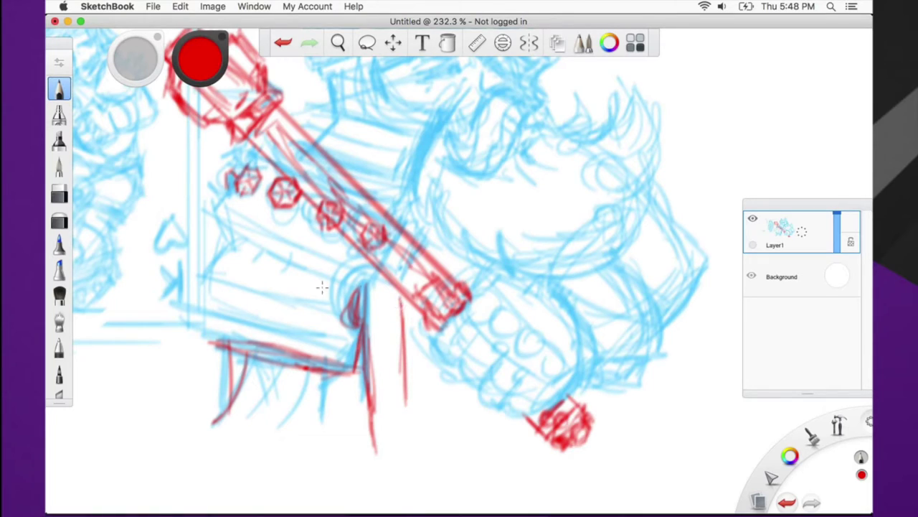
pyautogui.press('super+z')
pyautogui.press('super+z')
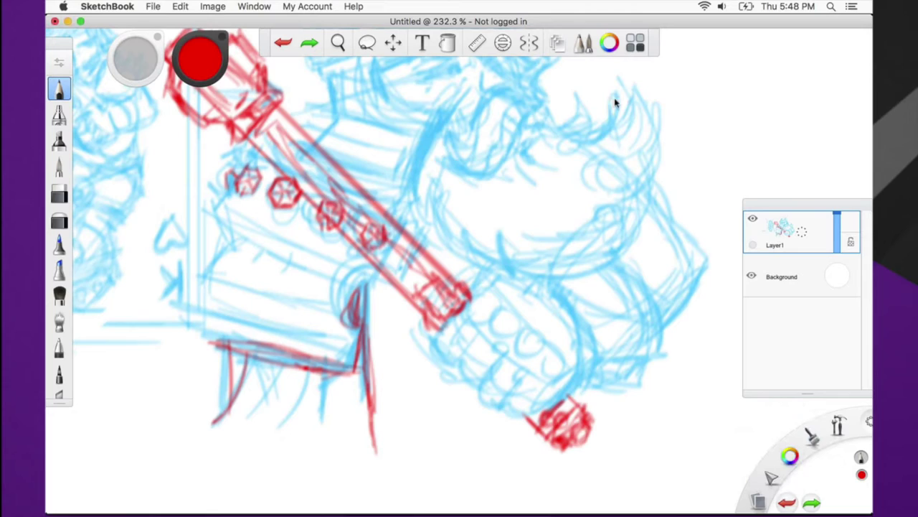
# Change the pencil color to light blue and sketch the torso's vertical edges beside the cape and its curved contour under the fist
pyautogui.click(608, 37)
pyautogui.click(808, 276)
pyautogui.moveTo(407, 320)
pyautogui.mouseDown()
pyautogui.moveTo(406, 358)
pyautogui.moveTo(398, 321)
pyautogui.moveTo(393, 356)
pyautogui.moveTo(396, 322)
pyautogui.moveTo(402, 420)
pyautogui.mouseUp()
pyautogui.moveTo(396, 358)
pyautogui.mouseDown()
pyautogui.moveTo(377, 384)
pyautogui.moveTo(391, 414)
pyautogui.mouseUp()
pyautogui.moveTo(399, 307); pyautogui.dragTo(379, 432)
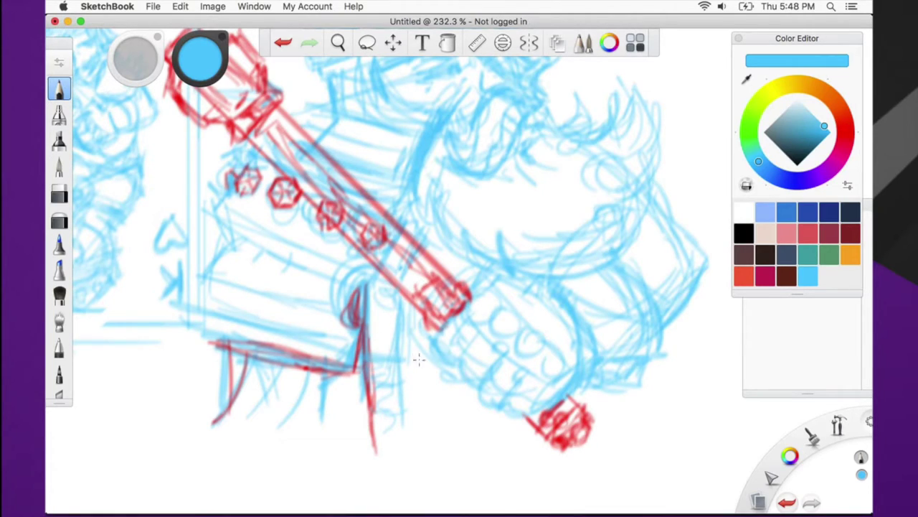
pyautogui.moveTo(382, 364)
pyautogui.mouseDown()
pyautogui.moveTo(442, 400)
pyautogui.moveTo(532, 415)
pyautogui.mouseUp()
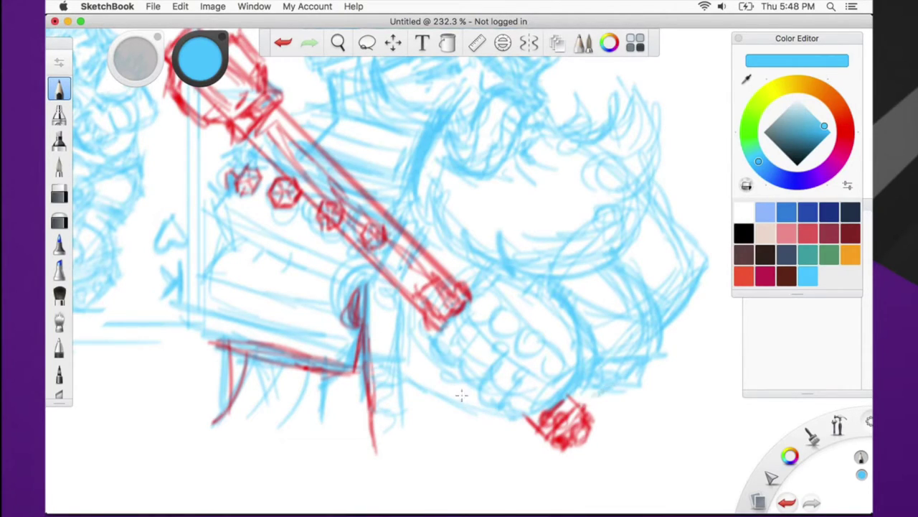
pyautogui.moveTo(425, 388)
pyautogui.mouseDown()
pyautogui.moveTo(441, 379)
pyautogui.moveTo(489, 401)
pyautogui.mouseUp()
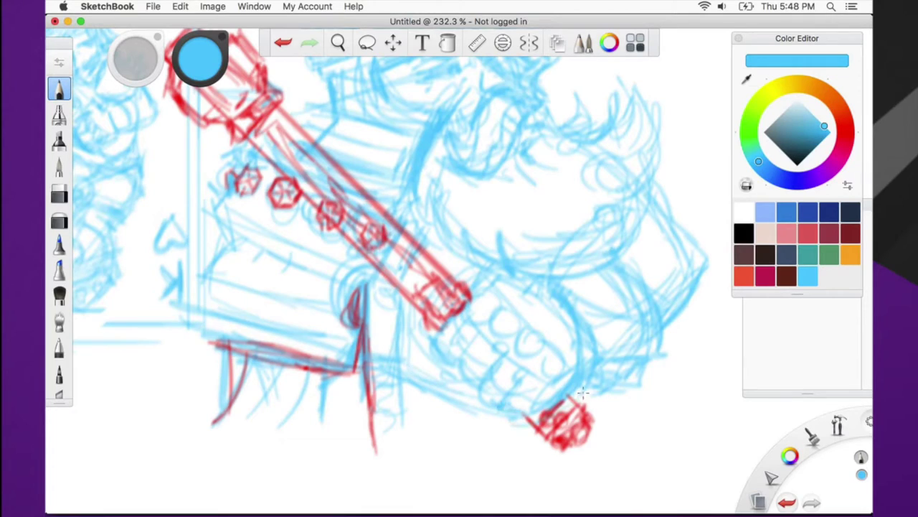
# Crosshatch the lower torso beneath the fist in light blue to suggest chain mail
pyautogui.moveTo(404, 411)
pyautogui.mouseDown()
pyautogui.moveTo(459, 396)
pyautogui.moveTo(472, 409)
pyautogui.moveTo(508, 407)
pyautogui.moveTo(503, 441)
pyautogui.mouseUp()
pyautogui.moveTo(393, 396)
pyautogui.mouseDown()
pyautogui.moveTo(452, 450)
pyautogui.moveTo(406, 439)
pyautogui.moveTo(427, 449)
pyautogui.moveTo(483, 416)
pyautogui.mouseUp()
pyautogui.moveTo(378, 437); pyautogui.dragTo(505, 439)
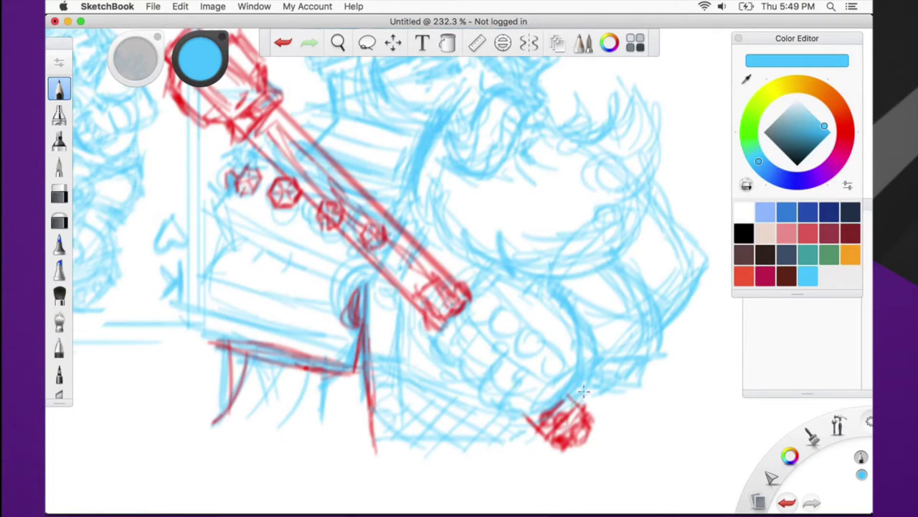
pyautogui.moveTo(415, 344); pyautogui.dragTo(410, 368)
pyautogui.moveTo(398, 438); pyautogui.dragTo(529, 435)
pyautogui.moveTo(378, 405); pyautogui.dragTo(464, 403)
# Draw the blue hem line below the torso and fill the area above it with small scribbled mail loops
pyautogui.moveTo(393, 461); pyautogui.dragTo(555, 462)
pyautogui.moveTo(445, 397); pyautogui.dragTo(445, 434)
pyautogui.moveTo(491, 463); pyautogui.dragTo(553, 453)
pyautogui.moveTo(384, 416)
pyautogui.mouseDown()
pyautogui.moveTo(401, 416)
pyautogui.moveTo(416, 437)
pyautogui.mouseUp()
pyautogui.moveTo(453, 399); pyautogui.dragTo(463, 442)
pyautogui.moveTo(462, 424)
pyautogui.mouseDown()
pyautogui.moveTo(537, 448)
pyautogui.moveTo(491, 414)
pyautogui.mouseUp()
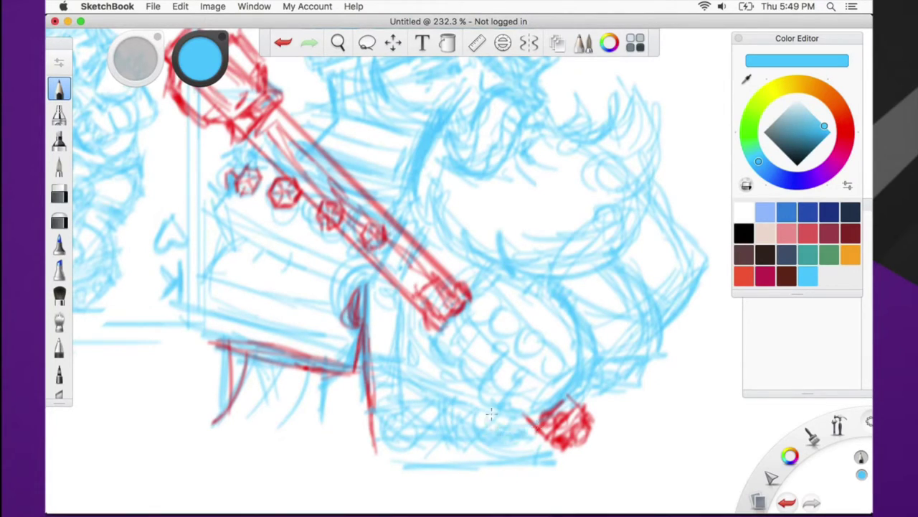
pyautogui.moveTo(425, 443)
pyautogui.mouseDown()
pyautogui.moveTo(380, 458)
pyautogui.moveTo(559, 455)
pyautogui.mouseUp()
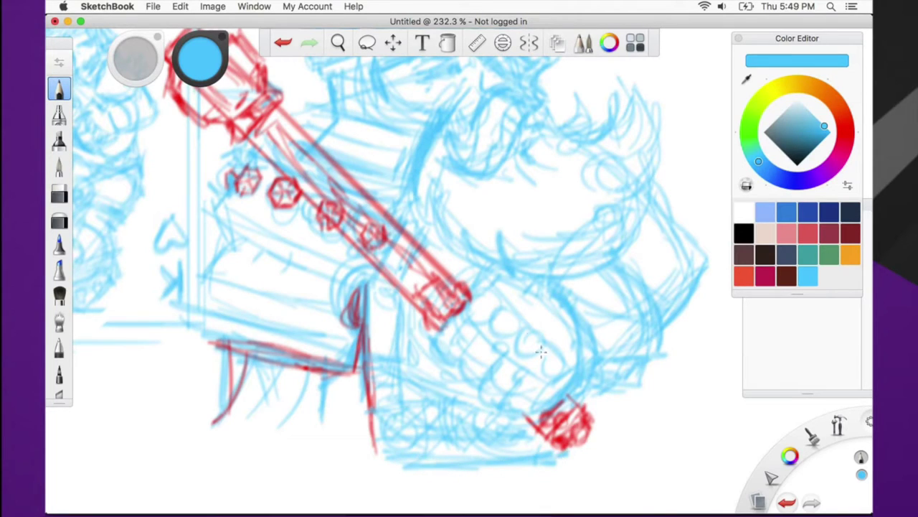
# Lasso the whole large king study, leaving out most of the small card, and close the Color Editor
pyautogui.press('space')
pyautogui.moveTo(481, 297); pyautogui.dragTo(389, 308)
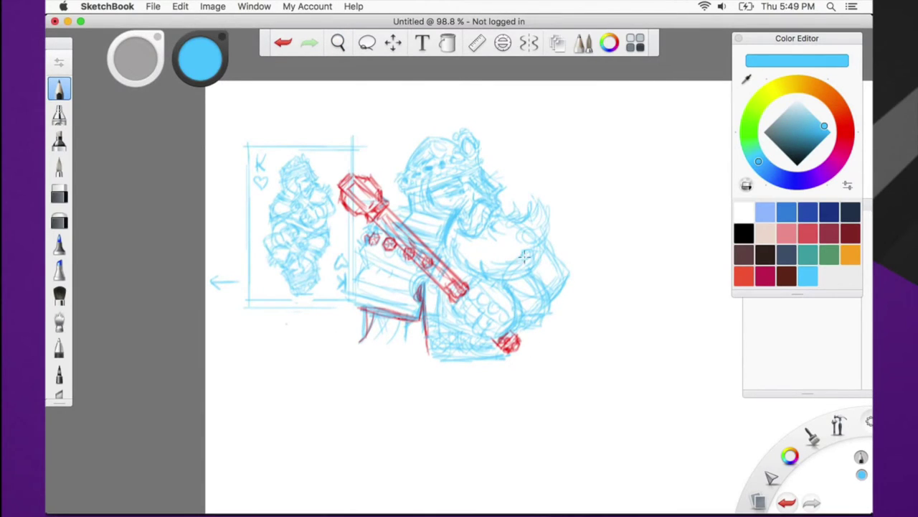
pyautogui.press('space')
pyautogui.moveTo(453, 329); pyautogui.dragTo(365, 342)
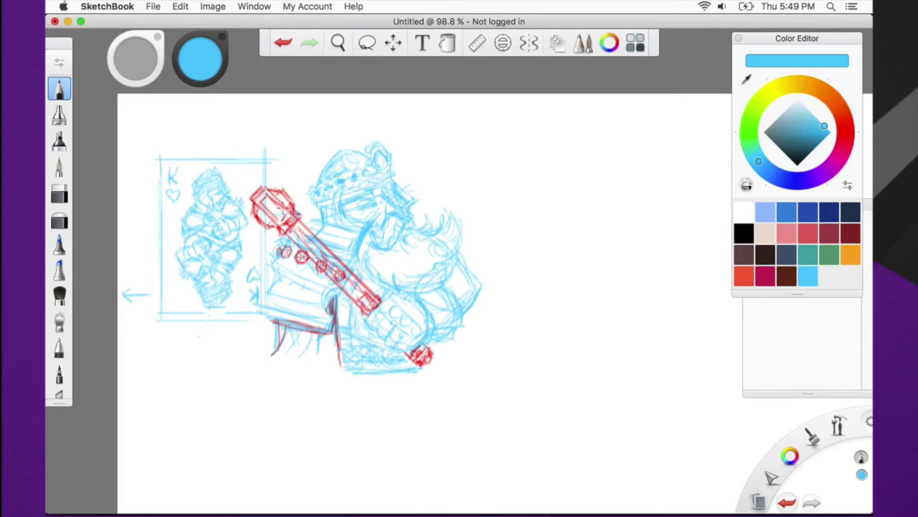
pyautogui.click(367, 43)
pyautogui.moveTo(384, 127)
pyautogui.mouseDown()
pyautogui.moveTo(488, 201)
pyautogui.moveTo(461, 404)
pyautogui.moveTo(246, 365)
pyautogui.moveTo(271, 269)
pyautogui.moveTo(245, 202)
pyautogui.moveTo(304, 151)
pyautogui.moveTo(362, 131)
pyautogui.mouseUp()
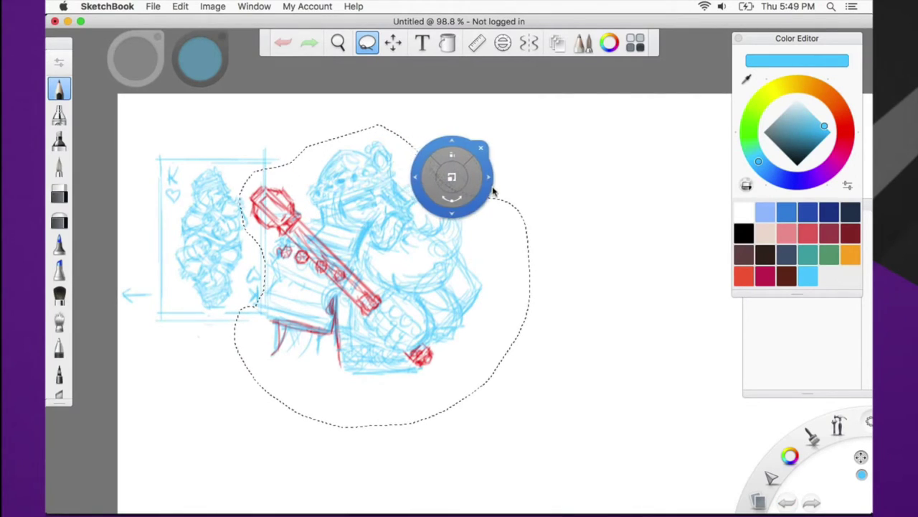
pyautogui.click(739, 39)
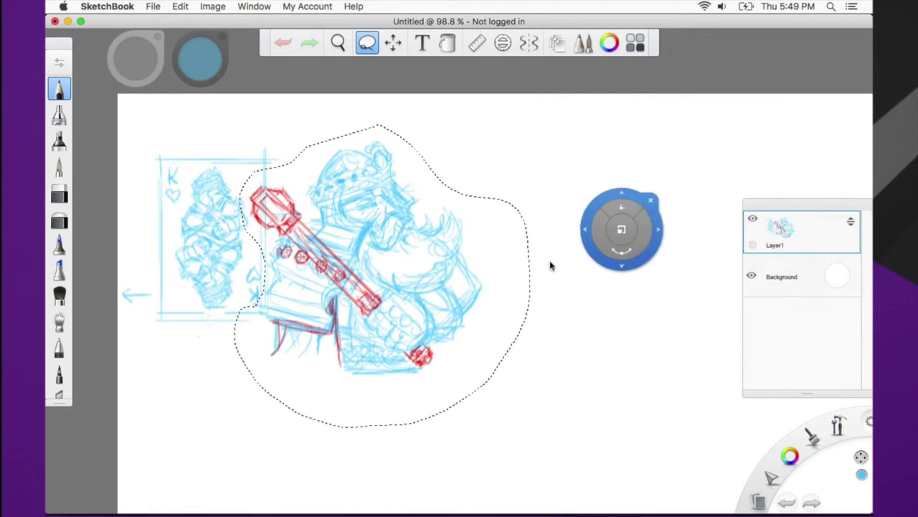
# Duplicate the selected king study onto a new layer and move the copy beside the original, on its far side from the card
pyautogui.click(393, 43)
pyautogui.moveTo(214, 155); pyautogui.dragTo(55, 102)
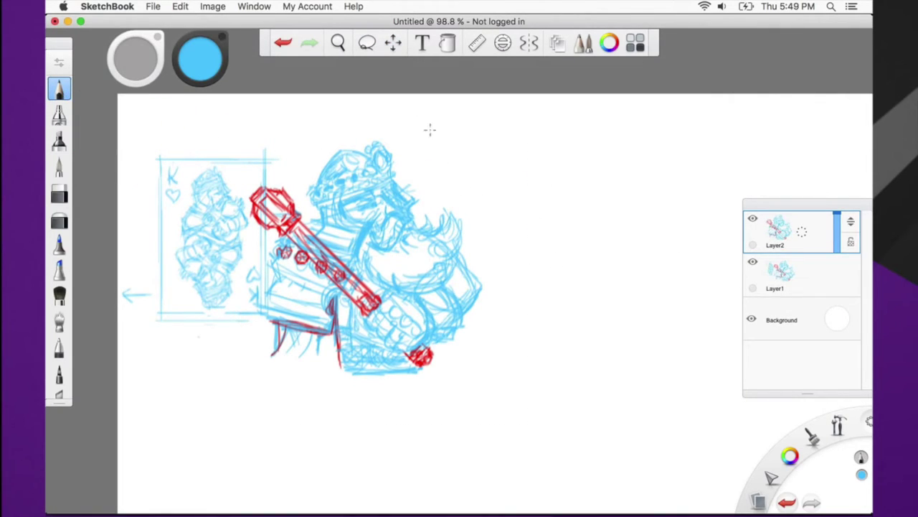
pyautogui.click(393, 49)
pyautogui.moveTo(405, 283)
pyautogui.mouseDown()
pyautogui.moveTo(574, 297)
pyautogui.moveTo(680, 284)
pyautogui.moveTo(666, 277)
pyautogui.moveTo(644, 294)
pyautogui.mouseUp()
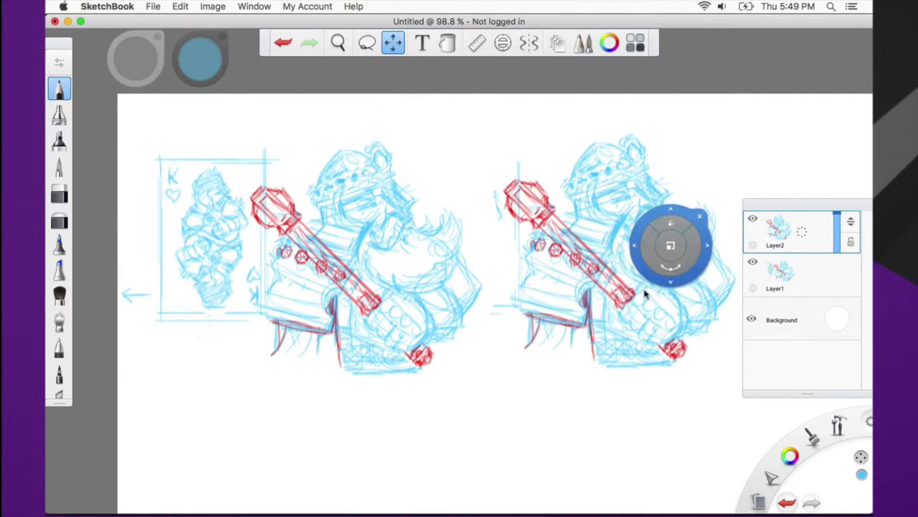
pyautogui.press('space')
pyautogui.moveTo(407, 370); pyautogui.dragTo(260, 369)
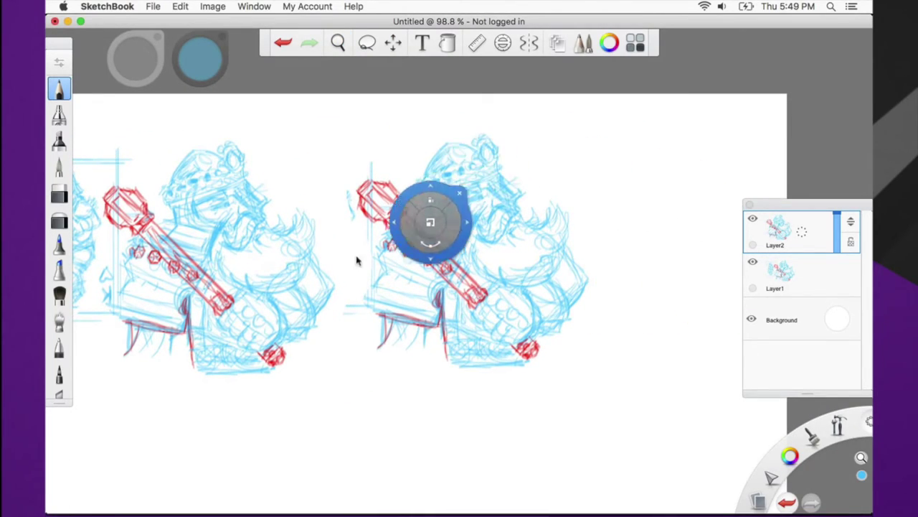
# Choose the broader Copic marker and fill the copied king's cape with R29 Lipstick Red from the Copic Library
pyautogui.click(57, 90)
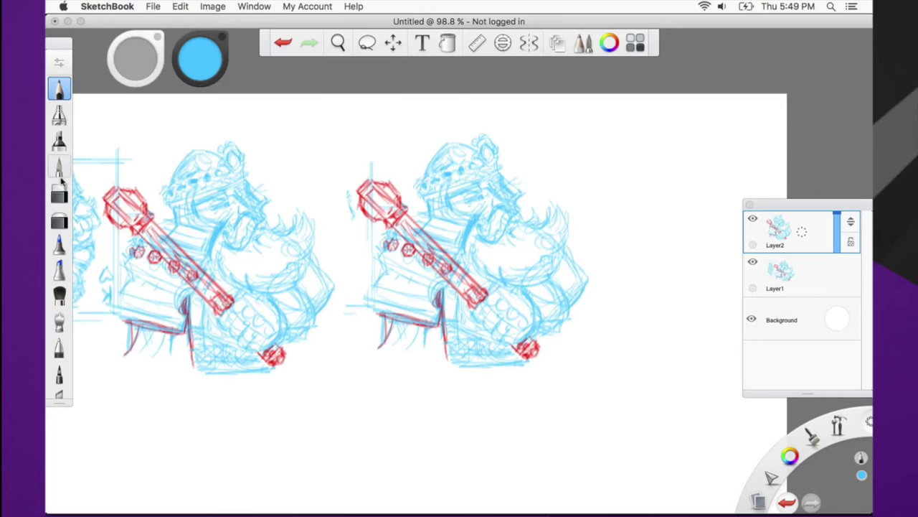
pyautogui.click(61, 266)
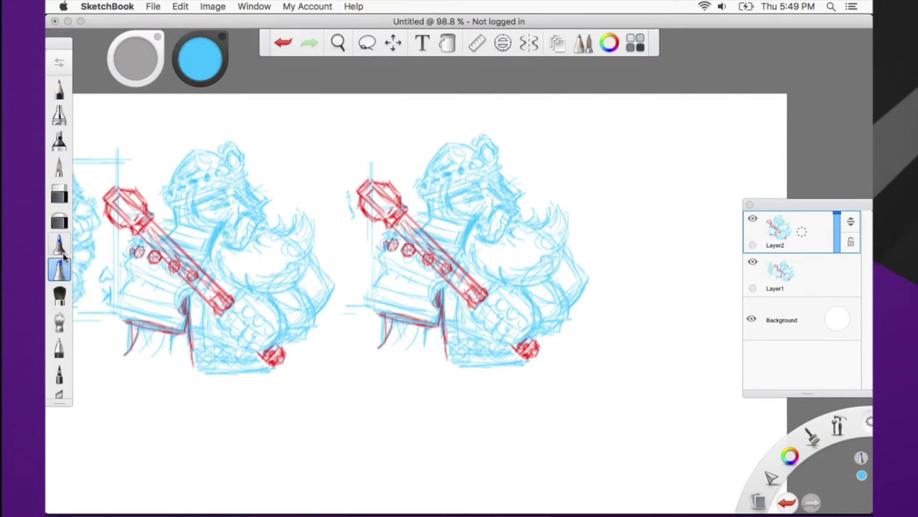
pyautogui.click(635, 43)
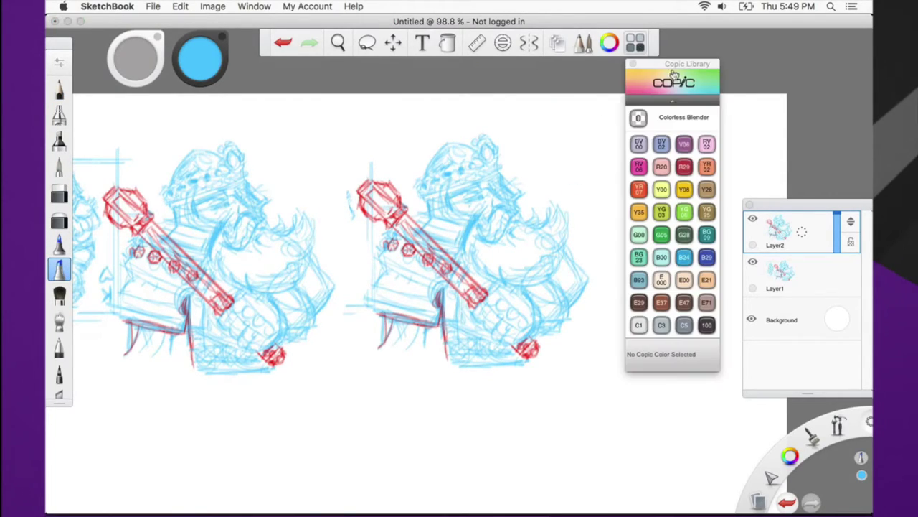
pyautogui.moveTo(697, 59); pyautogui.dragTo(744, 43)
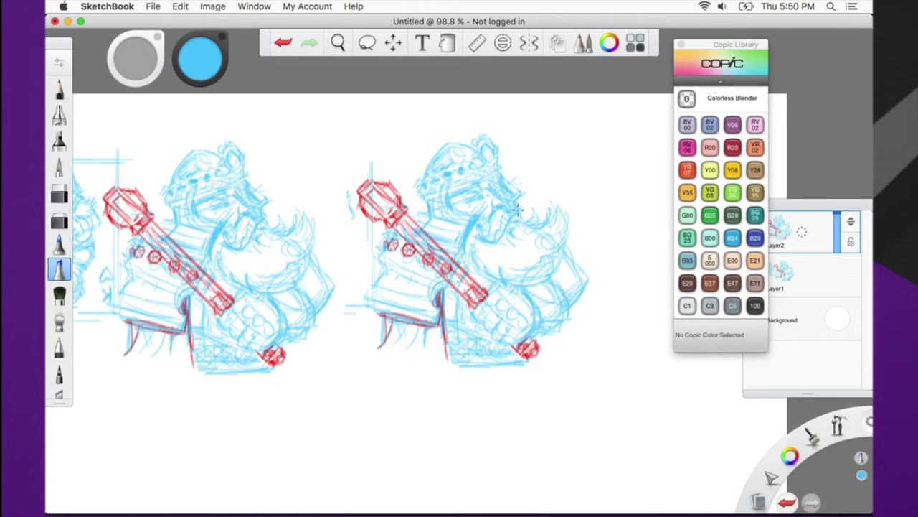
pyautogui.click(732, 148)
pyautogui.moveTo(447, 291)
pyautogui.mouseDown()
pyautogui.moveTo(435, 330)
pyautogui.moveTo(406, 334)
pyautogui.moveTo(415, 329)
pyautogui.moveTo(445, 358)
pyautogui.moveTo(439, 342)
pyautogui.moveTo(427, 359)
pyautogui.moveTo(413, 334)
pyautogui.moveTo(398, 350)
pyautogui.moveTo(394, 334)
pyautogui.moveTo(384, 344)
pyautogui.moveTo(388, 333)
pyautogui.moveTo(413, 335)
pyautogui.moveTo(415, 323)
pyautogui.moveTo(403, 340)
pyautogui.moveTo(408, 348)
pyautogui.moveTo(424, 330)
pyautogui.moveTo(437, 348)
pyautogui.moveTo(438, 281)
pyautogui.mouseUp()
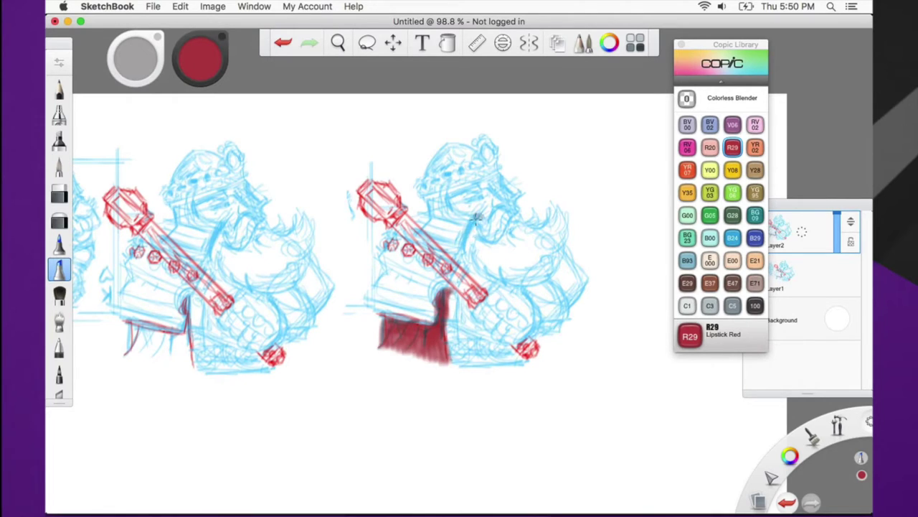
# Color the crown's top gem and the nearest gem on its band with R29 Lipstick Red
pyautogui.press('space')
pyautogui.moveTo(474, 230)
pyautogui.mouseDown()
pyautogui.moveTo(475, 250)
pyautogui.moveTo(530, 205)
pyautogui.moveTo(581, 195)
pyautogui.moveTo(615, 161)
pyautogui.moveTo(428, 304)
pyautogui.moveTo(427, 318)
pyautogui.mouseUp()
pyautogui.click(470, 166)
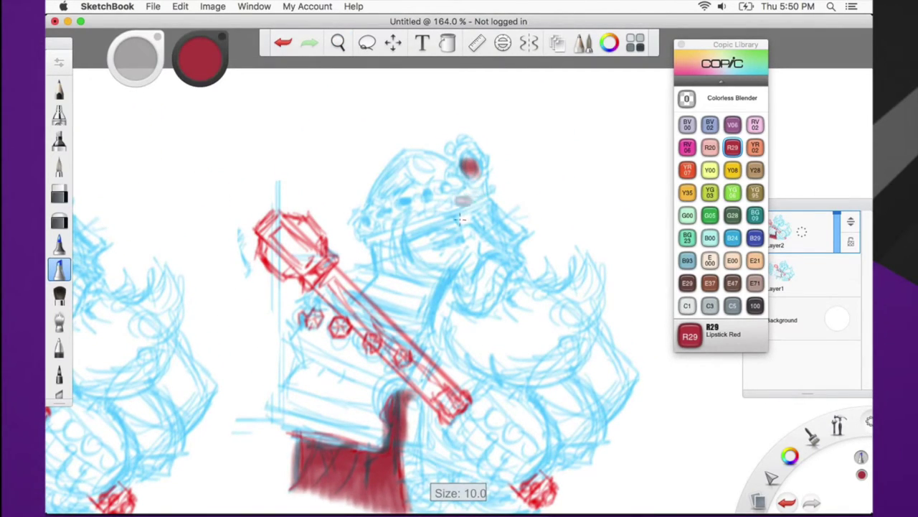
pyautogui.click(448, 187)
# Switch to the narrower Copic marker and color the remaining gems along the crown's band with R29 Lipstick Red, touching up the top gem
pyautogui.click(60, 244)
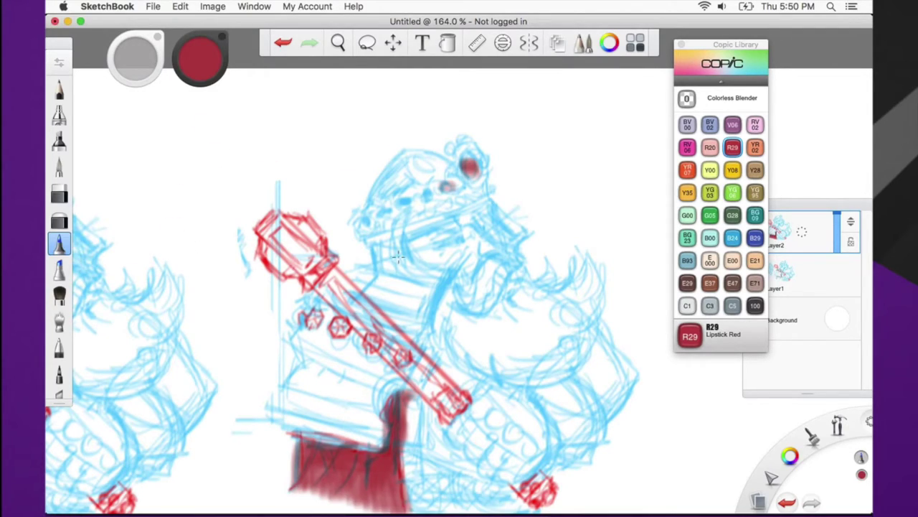
pyautogui.press(']')
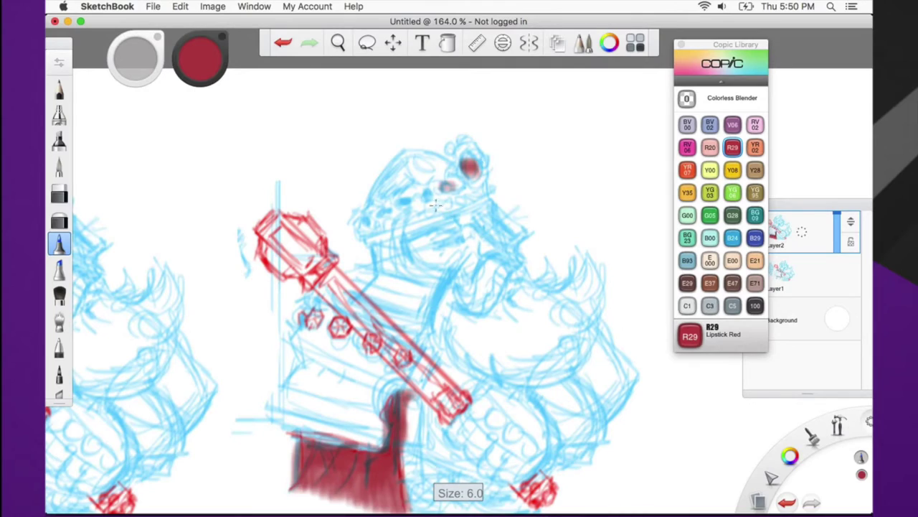
pyautogui.press(']')
pyautogui.press(']')
pyautogui.press(']')
pyautogui.press(']')
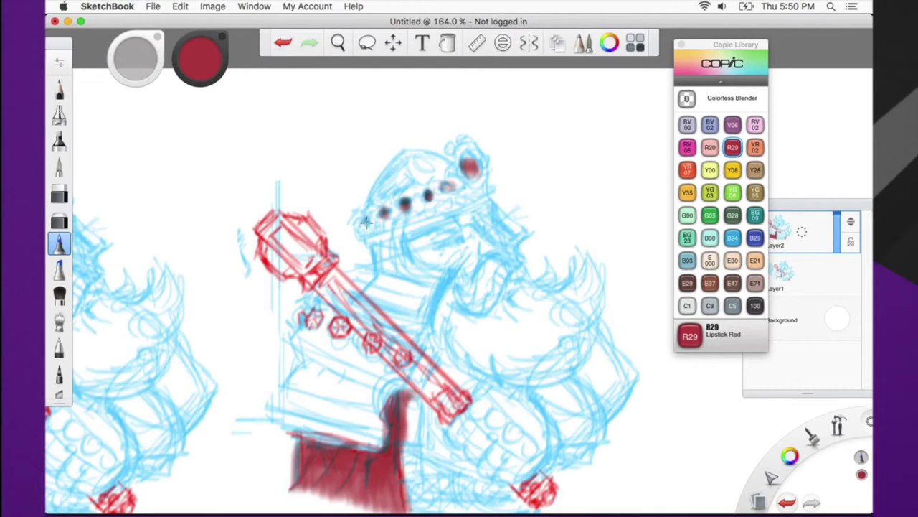
pyautogui.click(446, 185)
pyautogui.click(470, 167)
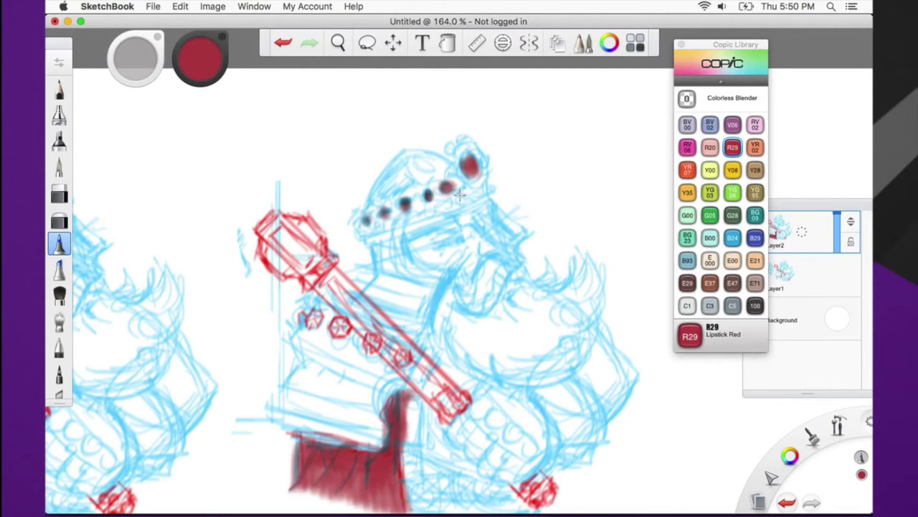
# Touch up the upper end of the cape's upright strip with R29 Lipstick Red and postpone the system update reminder until tomorrow
pyautogui.press('space')
pyautogui.moveTo(482, 331)
pyautogui.mouseDown()
pyautogui.moveTo(460, 280)
pyautogui.moveTo(428, 254)
pyautogui.mouseUp()
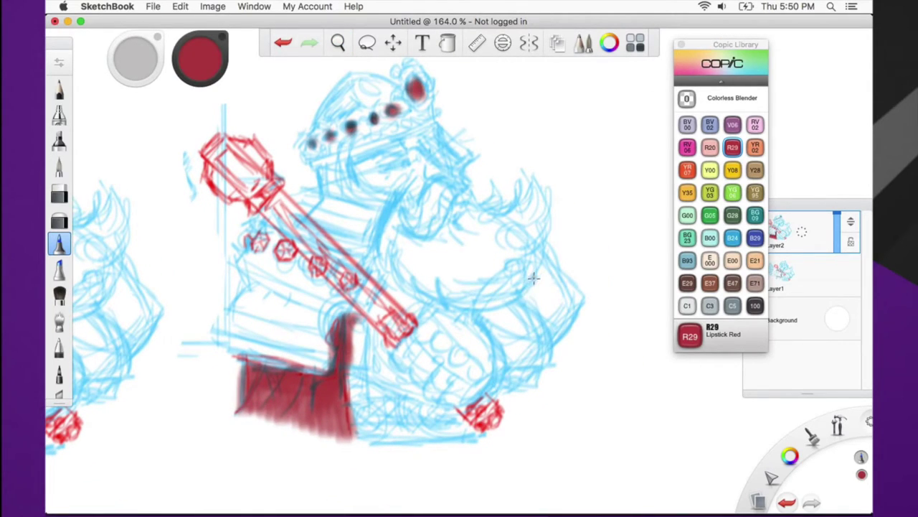
pyautogui.moveTo(335, 329); pyautogui.dragTo(341, 319)
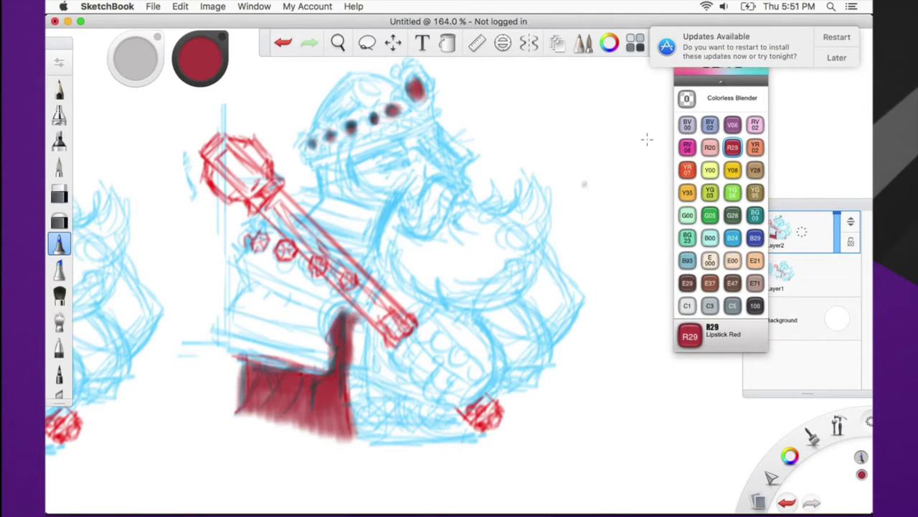
pyautogui.click(852, 58)
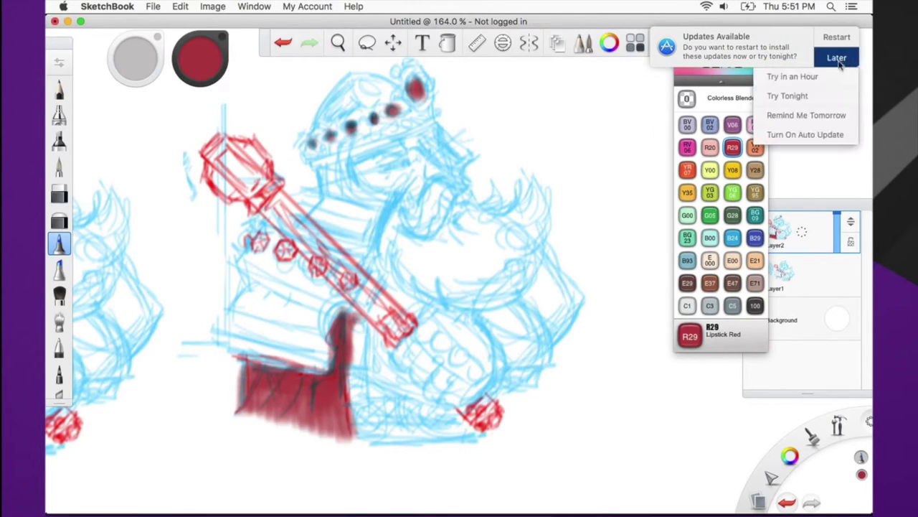
pyautogui.click(817, 127)
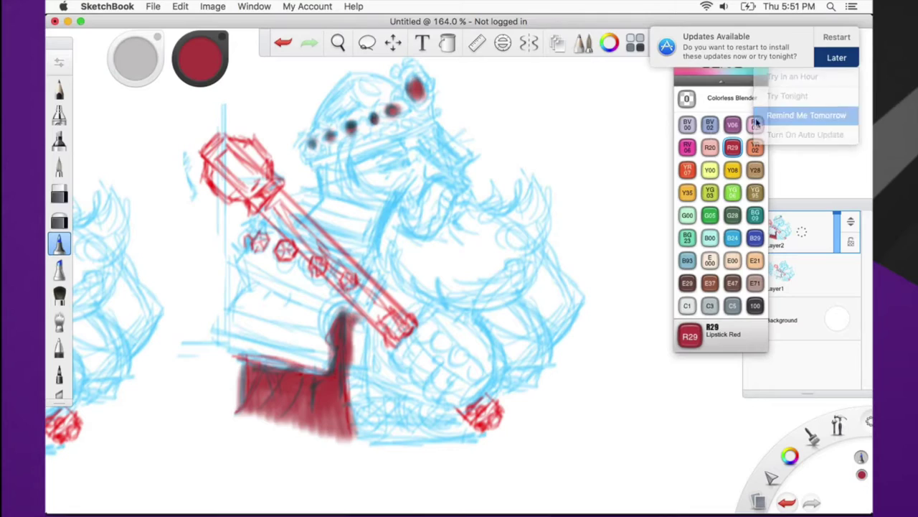
# Fill the king's shoulder armor, chest and neck on both sides of the scepter with Y35 Maize using the broader Copic marker
pyautogui.click(733, 306)
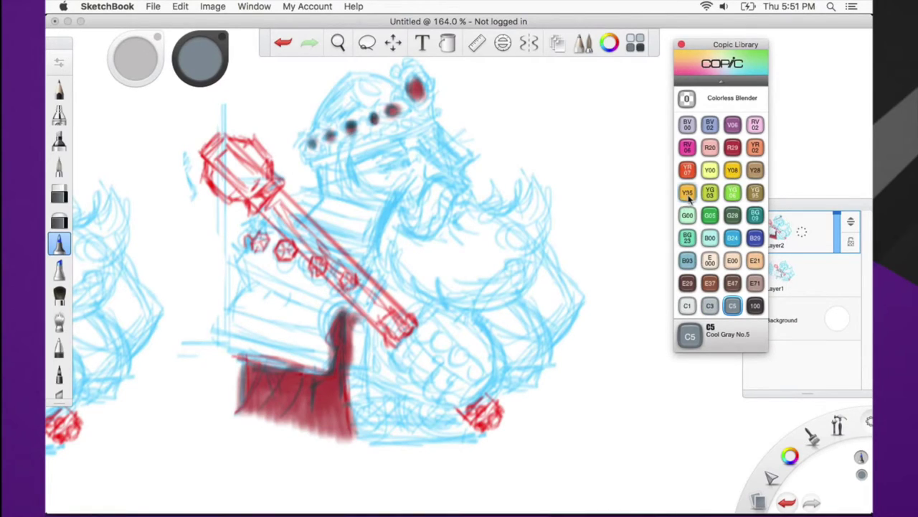
pyautogui.click(687, 194)
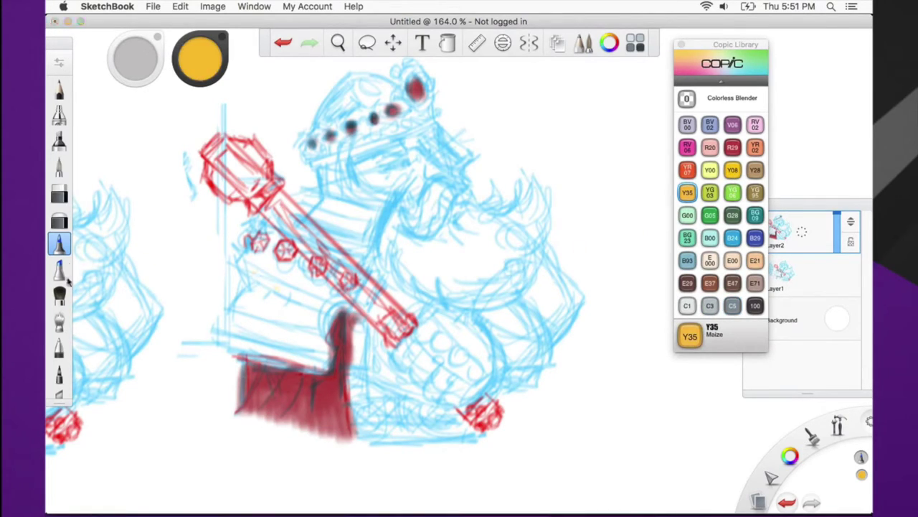
pyautogui.click(60, 269)
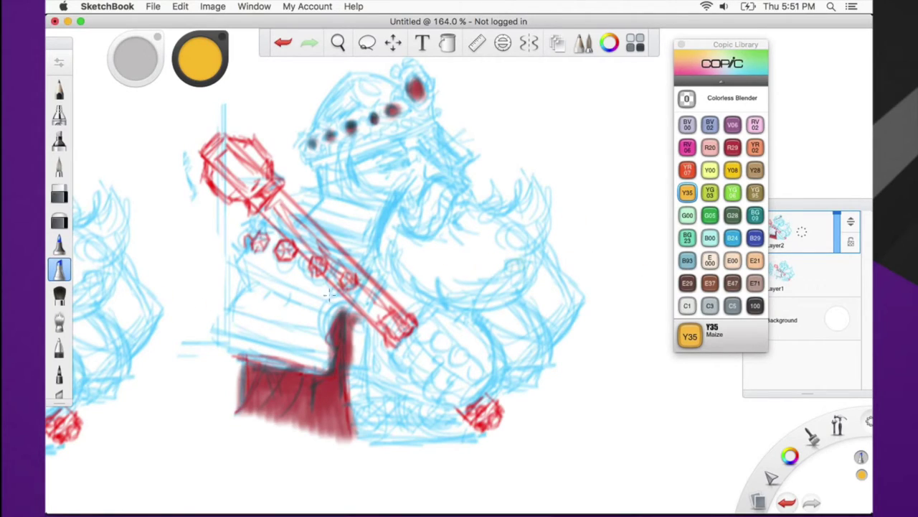
pyautogui.moveTo(275, 328)
pyautogui.mouseDown()
pyautogui.moveTo(256, 347)
pyautogui.moveTo(225, 341)
pyautogui.moveTo(301, 358)
pyautogui.moveTo(289, 359)
pyautogui.moveTo(266, 356)
pyautogui.moveTo(328, 362)
pyautogui.moveTo(332, 353)
pyautogui.moveTo(328, 367)
pyautogui.moveTo(316, 342)
pyautogui.moveTo(343, 303)
pyautogui.moveTo(261, 236)
pyautogui.moveTo(264, 226)
pyautogui.moveTo(247, 262)
pyautogui.moveTo(258, 248)
pyautogui.moveTo(256, 281)
pyautogui.moveTo(277, 266)
pyautogui.moveTo(274, 305)
pyautogui.moveTo(307, 278)
pyautogui.moveTo(301, 320)
pyautogui.moveTo(318, 300)
pyautogui.moveTo(299, 349)
pyautogui.moveTo(289, 319)
pyautogui.moveTo(301, 334)
pyautogui.moveTo(267, 304)
pyautogui.moveTo(253, 327)
pyautogui.moveTo(263, 288)
pyautogui.moveTo(252, 278)
pyautogui.moveTo(222, 333)
pyautogui.moveTo(229, 322)
pyautogui.moveTo(266, 328)
pyautogui.mouseUp()
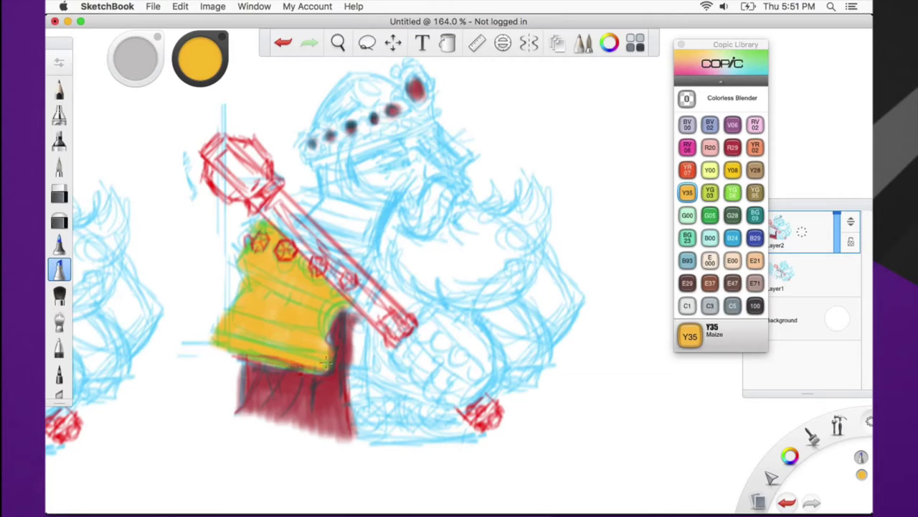
pyautogui.moveTo(307, 215)
pyautogui.mouseDown()
pyautogui.moveTo(329, 227)
pyautogui.moveTo(320, 214)
pyautogui.moveTo(331, 180)
pyautogui.moveTo(316, 165)
pyautogui.moveTo(356, 194)
pyautogui.moveTo(378, 196)
pyautogui.moveTo(369, 236)
pyautogui.moveTo(365, 212)
pyautogui.moveTo(349, 226)
pyautogui.moveTo(344, 209)
pyautogui.moveTo(334, 224)
pyautogui.moveTo(322, 220)
pyautogui.moveTo(342, 235)
pyautogui.moveTo(341, 188)
pyautogui.moveTo(340, 236)
pyautogui.moveTo(371, 256)
pyautogui.mouseUp()
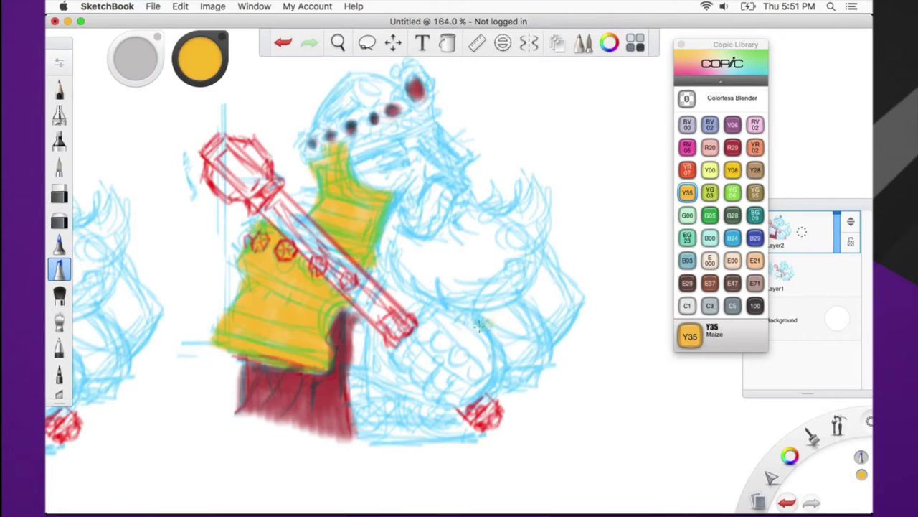
# Fill the gloved fist, forearm, elbow and lower torso with Y35 Maize
pyautogui.moveTo(479, 325)
pyautogui.mouseDown()
pyautogui.moveTo(431, 314)
pyautogui.moveTo(402, 352)
pyautogui.moveTo(406, 370)
pyautogui.moveTo(437, 332)
pyautogui.moveTo(433, 340)
pyautogui.moveTo(476, 330)
pyautogui.moveTo(432, 349)
pyautogui.moveTo(420, 375)
pyautogui.moveTo(466, 337)
pyautogui.moveTo(433, 389)
pyautogui.moveTo(454, 404)
pyautogui.moveTo(476, 383)
pyautogui.moveTo(489, 361)
pyautogui.mouseUp()
pyautogui.moveTo(485, 323)
pyautogui.mouseDown()
pyautogui.moveTo(522, 316)
pyautogui.moveTo(495, 343)
pyautogui.moveTo(522, 345)
pyautogui.moveTo(491, 372)
pyautogui.moveTo(528, 382)
pyautogui.moveTo(536, 362)
pyautogui.moveTo(519, 352)
pyautogui.moveTo(545, 351)
pyautogui.moveTo(522, 308)
pyautogui.mouseUp()
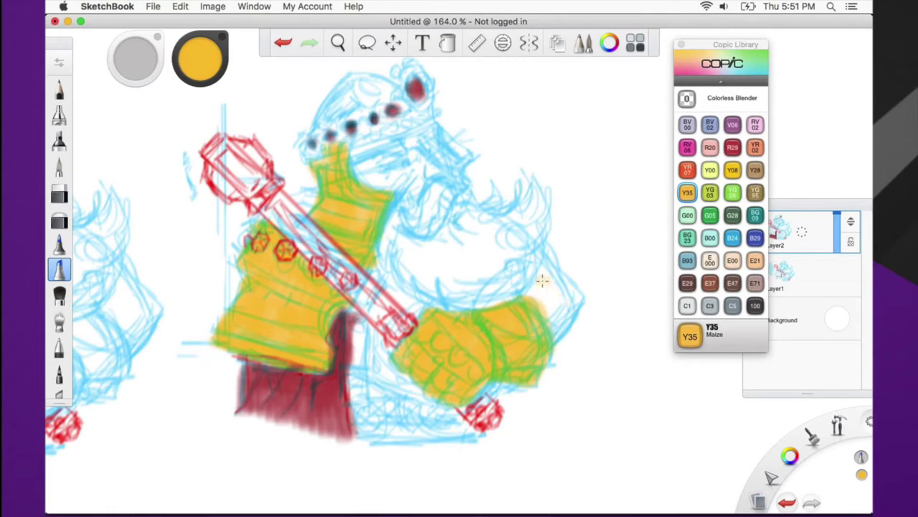
pyautogui.moveTo(548, 267)
pyautogui.mouseDown()
pyautogui.moveTo(537, 291)
pyautogui.moveTo(562, 286)
pyautogui.moveTo(575, 297)
pyautogui.moveTo(551, 332)
pyautogui.moveTo(562, 311)
pyautogui.moveTo(547, 323)
pyautogui.moveTo(551, 293)
pyautogui.moveTo(528, 306)
pyautogui.mouseUp()
pyautogui.moveTo(381, 391)
pyautogui.mouseDown()
pyautogui.moveTo(359, 338)
pyautogui.moveTo(377, 343)
pyautogui.moveTo(386, 362)
pyautogui.moveTo(378, 385)
pyautogui.moveTo(362, 376)
pyautogui.moveTo(356, 404)
pyautogui.moveTo(354, 396)
pyautogui.moveTo(410, 426)
pyautogui.moveTo(399, 432)
pyautogui.moveTo(419, 430)
pyautogui.moveTo(363, 435)
pyautogui.moveTo(373, 384)
pyautogui.moveTo(384, 379)
pyautogui.moveTo(409, 394)
pyautogui.moveTo(408, 379)
pyautogui.moveTo(470, 436)
pyautogui.moveTo(401, 429)
pyautogui.moveTo(398, 401)
pyautogui.mouseUp()
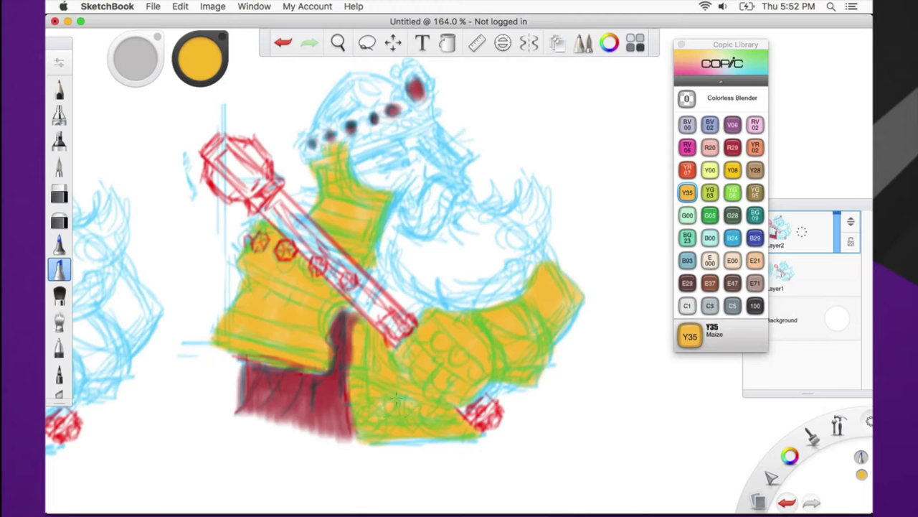
# Fill the crown, its brow guard, the top gem's mount and the armor between beard and scepter with Y35 Maize
pyautogui.moveTo(332, 147)
pyautogui.mouseDown()
pyautogui.moveTo(348, 83)
pyautogui.moveTo(324, 111)
pyautogui.moveTo(309, 157)
pyautogui.moveTo(320, 163)
pyautogui.moveTo(385, 124)
pyautogui.moveTo(337, 152)
pyautogui.moveTo(379, 124)
pyautogui.moveTo(348, 127)
pyautogui.moveTo(364, 84)
pyautogui.moveTo(397, 108)
pyautogui.moveTo(396, 89)
pyautogui.moveTo(386, 123)
pyautogui.moveTo(418, 108)
pyautogui.moveTo(412, 129)
pyautogui.moveTo(441, 134)
pyautogui.moveTo(456, 170)
pyautogui.mouseUp()
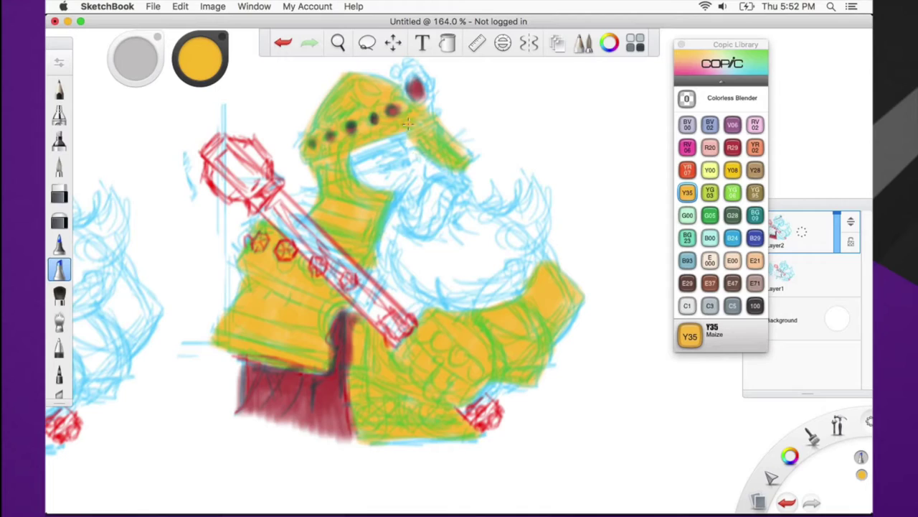
pyautogui.moveTo(407, 123); pyautogui.dragTo(425, 122)
pyautogui.moveTo(366, 156); pyautogui.dragTo(420, 132)
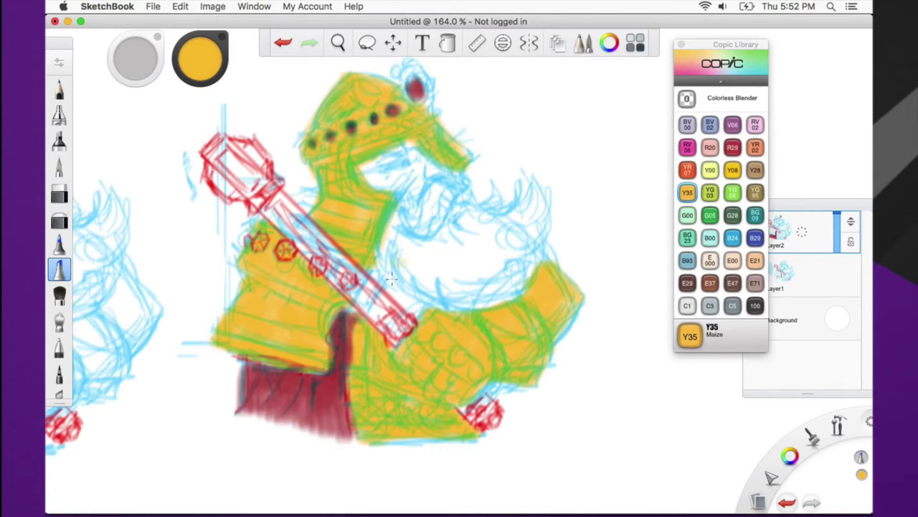
pyautogui.moveTo(399, 300)
pyautogui.mouseDown()
pyautogui.moveTo(410, 307)
pyautogui.moveTo(404, 323)
pyautogui.mouseUp()
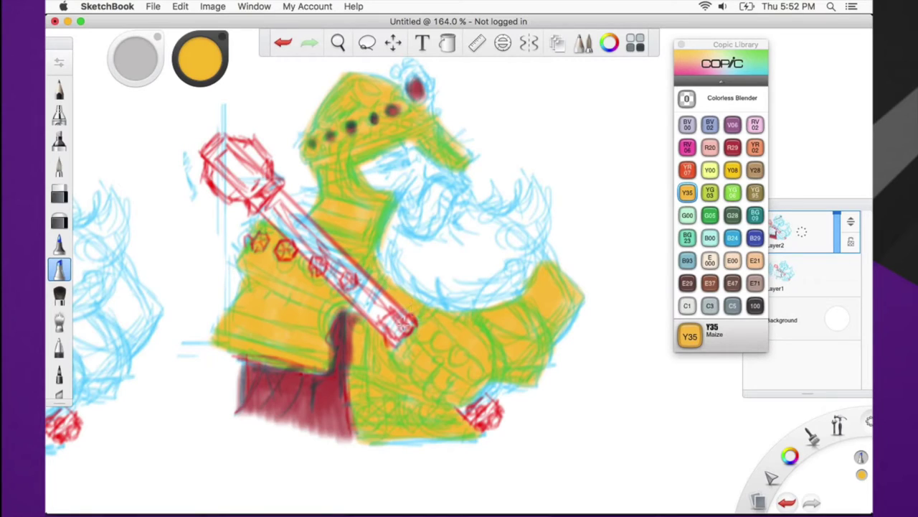
pyautogui.press('space')
pyautogui.moveTo(396, 254); pyautogui.dragTo(394, 326)
pyautogui.moveTo(399, 158)
pyautogui.mouseDown()
pyautogui.moveTo(412, 145)
pyautogui.moveTo(428, 160)
pyautogui.moveTo(414, 182)
pyautogui.mouseUp()
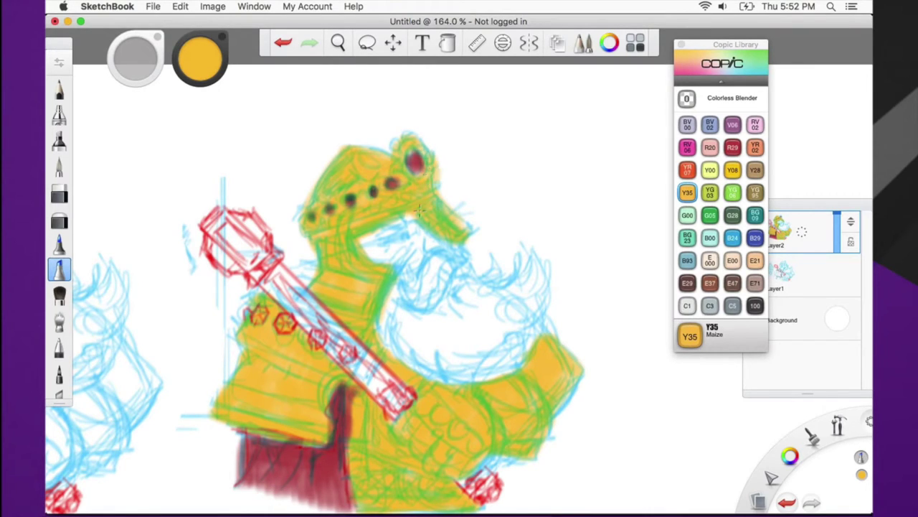
# Color the scepter's head, the fitting above the fist and the pommel below it with Y08 Acid Yellow
pyautogui.press('space')
pyautogui.moveTo(400, 343)
pyautogui.mouseDown()
pyautogui.moveTo(512, 280)
pyautogui.moveTo(599, 273)
pyautogui.moveTo(485, 280)
pyautogui.mouseUp()
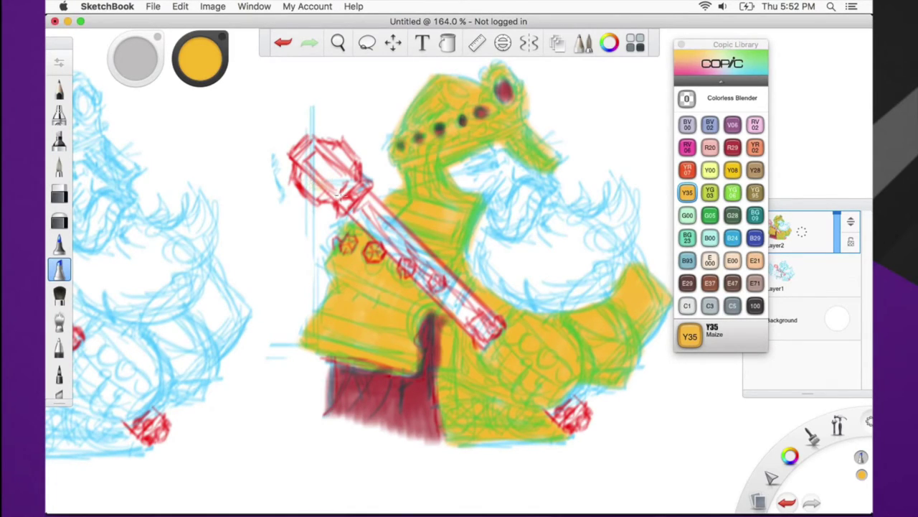
pyautogui.click(733, 170)
pyautogui.moveTo(316, 175)
pyautogui.mouseDown()
pyautogui.moveTo(344, 204)
pyautogui.moveTo(362, 187)
pyautogui.moveTo(341, 153)
pyautogui.moveTo(305, 150)
pyautogui.moveTo(307, 169)
pyautogui.moveTo(318, 162)
pyautogui.moveTo(325, 180)
pyautogui.moveTo(345, 167)
pyautogui.moveTo(358, 184)
pyautogui.mouseUp()
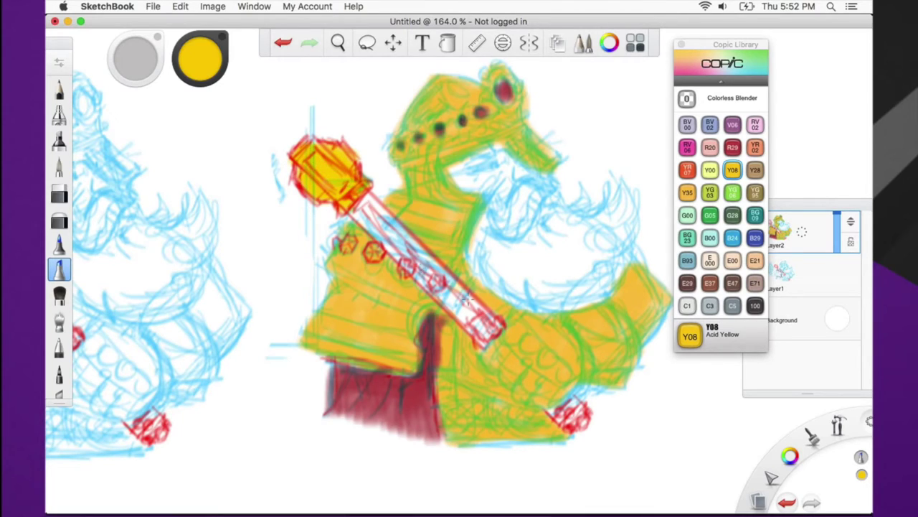
pyautogui.moveTo(486, 324)
pyautogui.mouseDown()
pyautogui.moveTo(494, 331)
pyautogui.moveTo(483, 331)
pyautogui.mouseUp()
pyautogui.moveTo(572, 402)
pyautogui.mouseDown()
pyautogui.moveTo(579, 419)
pyautogui.moveTo(550, 414)
pyautogui.mouseUp()
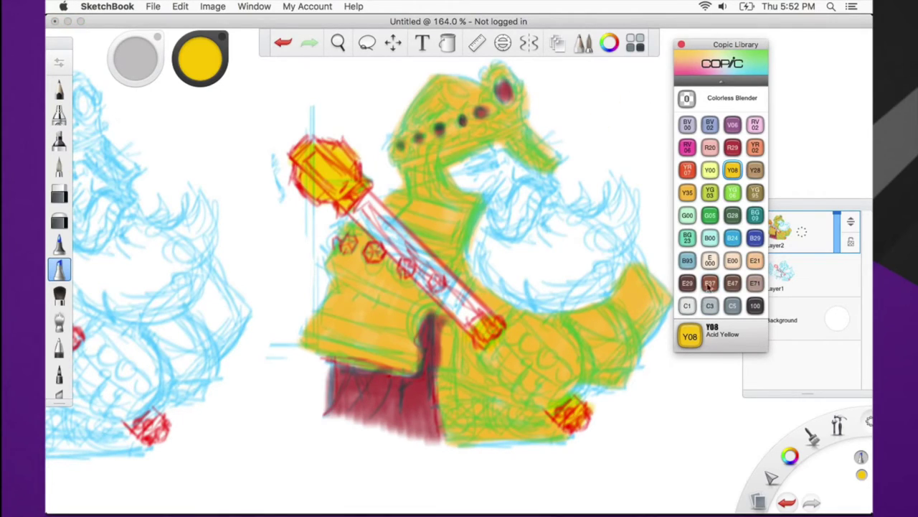
# Try shading the shoulder armor and forearm with E37 Sepia at brush size 10.0
pyautogui.click(710, 284)
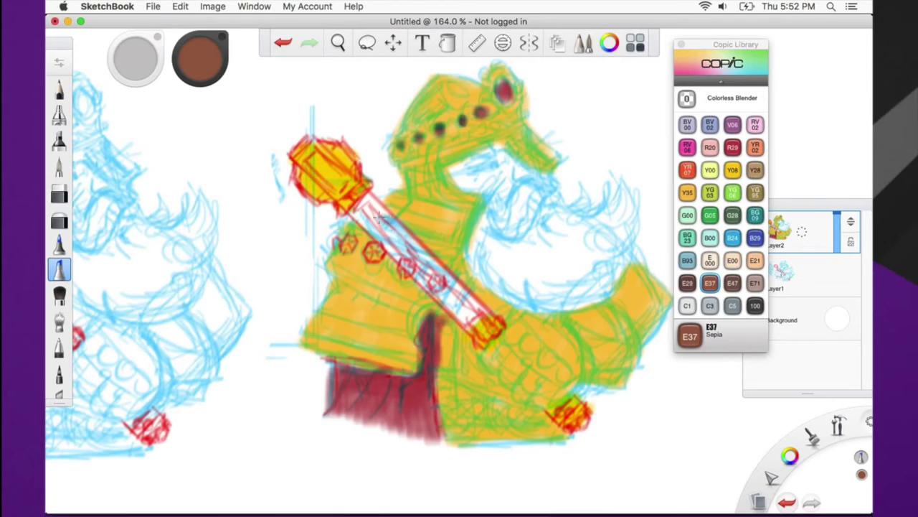
pyautogui.moveTo(140, 64)
pyautogui.mouseDown()
pyautogui.moveTo(120, 73)
pyautogui.moveTo(172, 68)
pyautogui.moveTo(142, 90)
pyautogui.moveTo(144, 156)
pyautogui.moveTo(140, 129)
pyautogui.mouseUp()
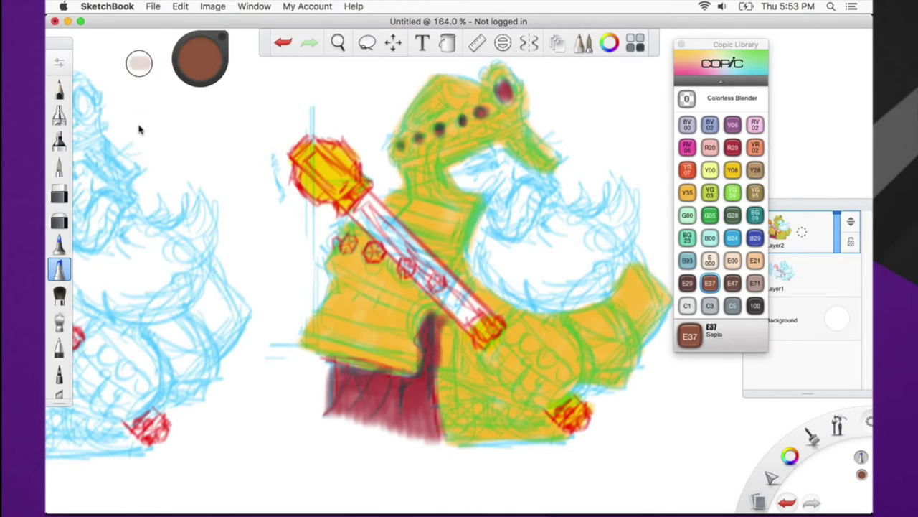
pyautogui.press('[')
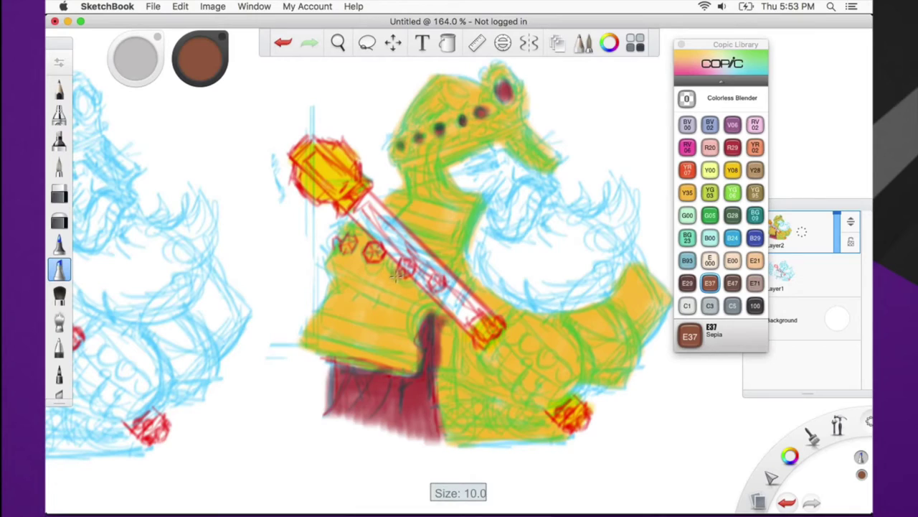
pyautogui.moveTo(339, 280)
pyautogui.mouseDown()
pyautogui.moveTo(423, 315)
pyautogui.moveTo(408, 323)
pyautogui.moveTo(424, 307)
pyautogui.moveTo(430, 333)
pyautogui.mouseUp()
pyautogui.press('super+z')
pyautogui.moveTo(635, 296); pyautogui.dragTo(650, 296)
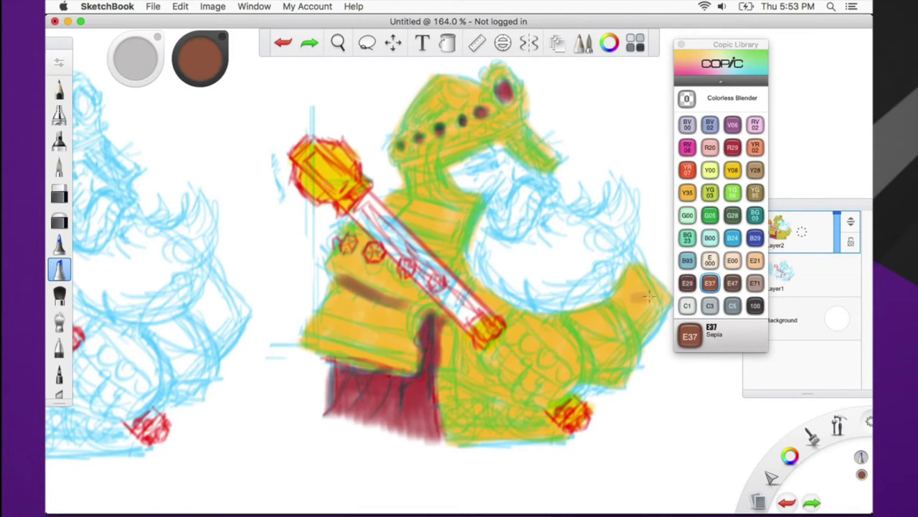
pyautogui.press('super+z')
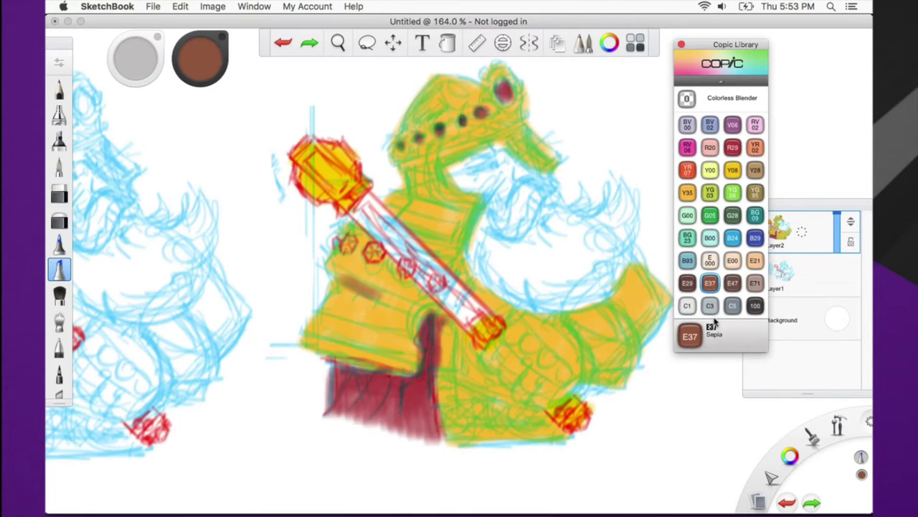
# Shade the shoulder plates, neck, chest, forearm and fist with YR02 Light Orange
pyautogui.click(754, 147)
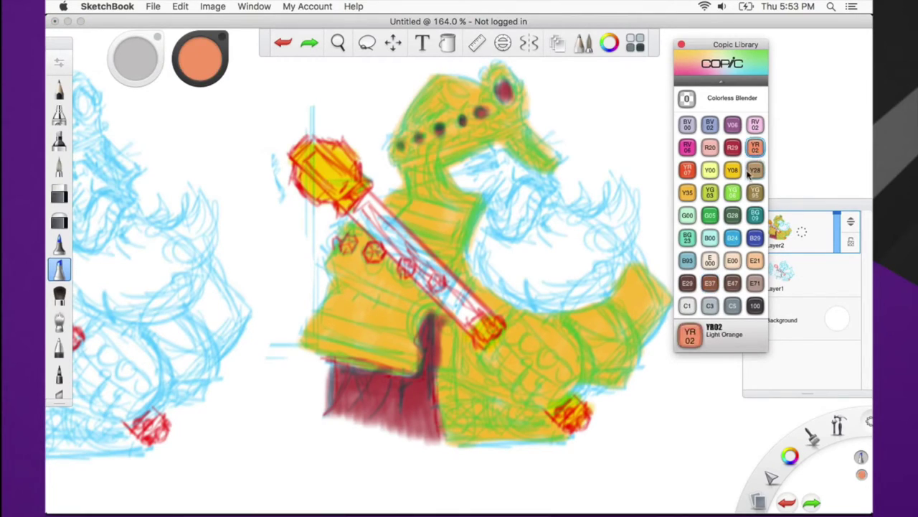
pyautogui.moveTo(343, 285)
pyautogui.mouseDown()
pyautogui.moveTo(412, 310)
pyautogui.moveTo(416, 377)
pyautogui.mouseUp()
pyautogui.moveTo(331, 336); pyautogui.dragTo(408, 359)
pyautogui.moveTo(341, 316); pyautogui.dragTo(404, 327)
pyautogui.moveTo(461, 266)
pyautogui.mouseDown()
pyautogui.moveTo(475, 226)
pyautogui.moveTo(457, 263)
pyautogui.moveTo(462, 278)
pyautogui.moveTo(502, 294)
pyautogui.mouseUp()
pyautogui.moveTo(436, 168)
pyautogui.mouseDown()
pyautogui.moveTo(434, 196)
pyautogui.moveTo(474, 209)
pyautogui.moveTo(463, 280)
pyautogui.mouseUp()
pyautogui.moveTo(576, 347)
pyautogui.mouseDown()
pyautogui.moveTo(629, 338)
pyautogui.moveTo(633, 317)
pyautogui.moveTo(661, 310)
pyautogui.moveTo(577, 381)
pyautogui.moveTo(574, 345)
pyautogui.moveTo(589, 380)
pyautogui.moveTo(626, 379)
pyautogui.mouseUp()
pyautogui.moveTo(525, 370)
pyautogui.mouseDown()
pyautogui.moveTo(507, 352)
pyautogui.moveTo(560, 382)
pyautogui.moveTo(576, 380)
pyautogui.moveTo(551, 385)
pyautogui.mouseUp()
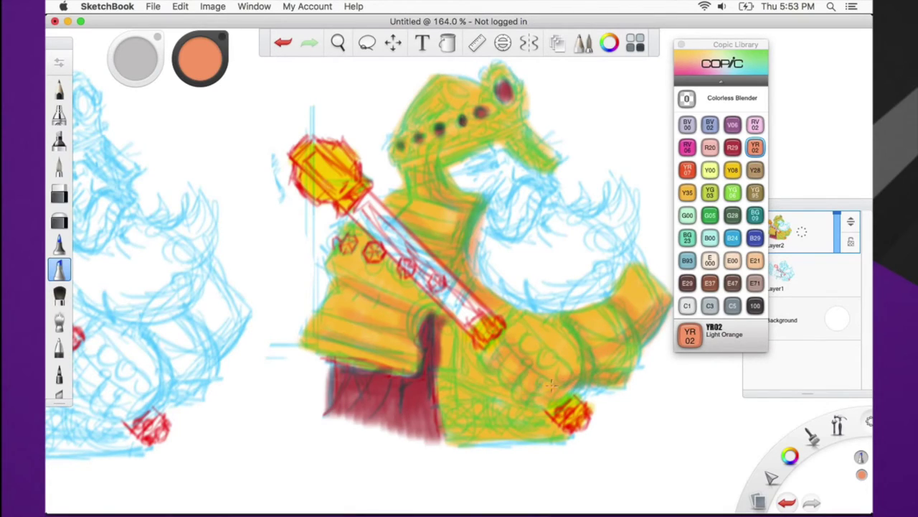
# Shade the lower torso, the armor beside the scepter and the crown with YR02 Light Orange, and deepen the chest and glove
pyautogui.moveTo(460, 362)
pyautogui.mouseDown()
pyautogui.moveTo(492, 377)
pyautogui.moveTo(513, 411)
pyautogui.moveTo(540, 416)
pyautogui.mouseUp()
pyautogui.moveTo(475, 358)
pyautogui.mouseDown()
pyautogui.moveTo(441, 337)
pyautogui.moveTo(445, 400)
pyautogui.moveTo(477, 383)
pyautogui.moveTo(474, 420)
pyautogui.moveTo(510, 388)
pyautogui.moveTo(516, 432)
pyautogui.moveTo(538, 419)
pyautogui.mouseUp()
pyautogui.moveTo(489, 301); pyautogui.dragTo(515, 317)
pyautogui.moveTo(421, 113)
pyautogui.mouseDown()
pyautogui.moveTo(447, 101)
pyautogui.moveTo(434, 98)
pyautogui.moveTo(419, 120)
pyautogui.mouseUp()
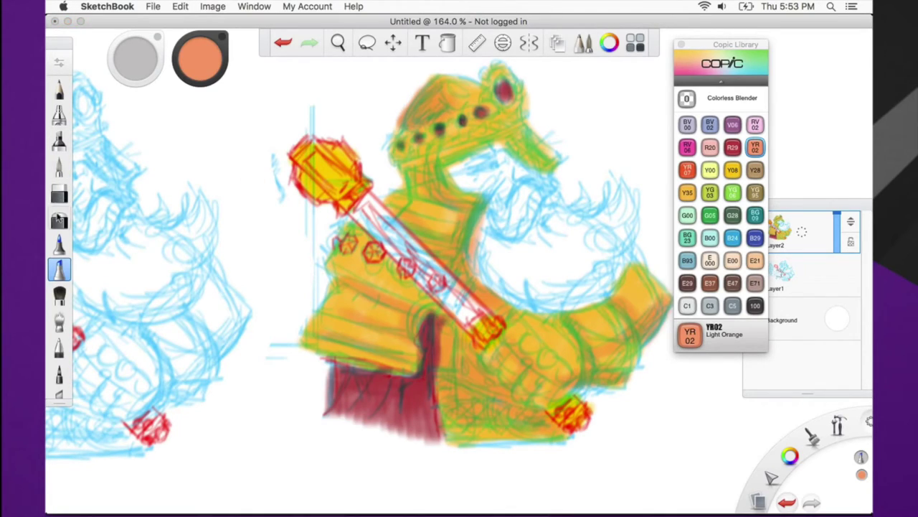
pyautogui.click(59, 193)
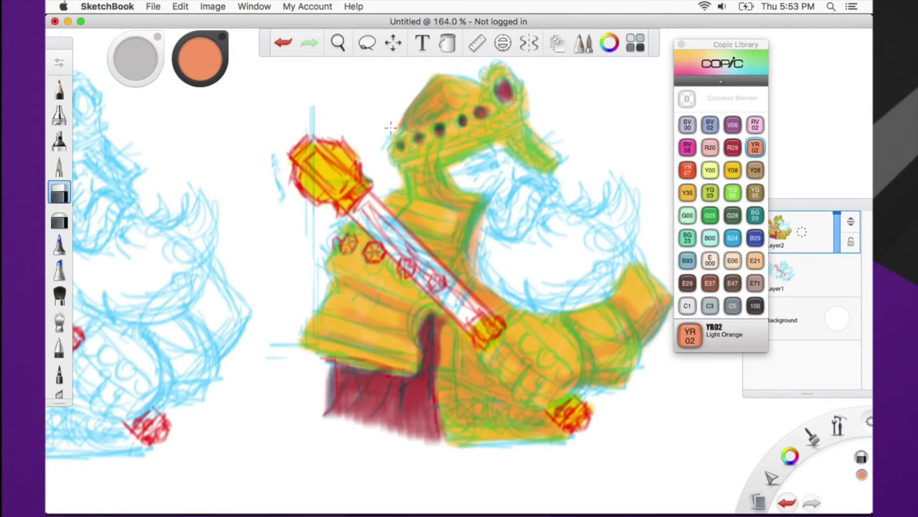
pyautogui.click(59, 269)
pyautogui.moveTo(434, 223); pyautogui.dragTo(455, 242)
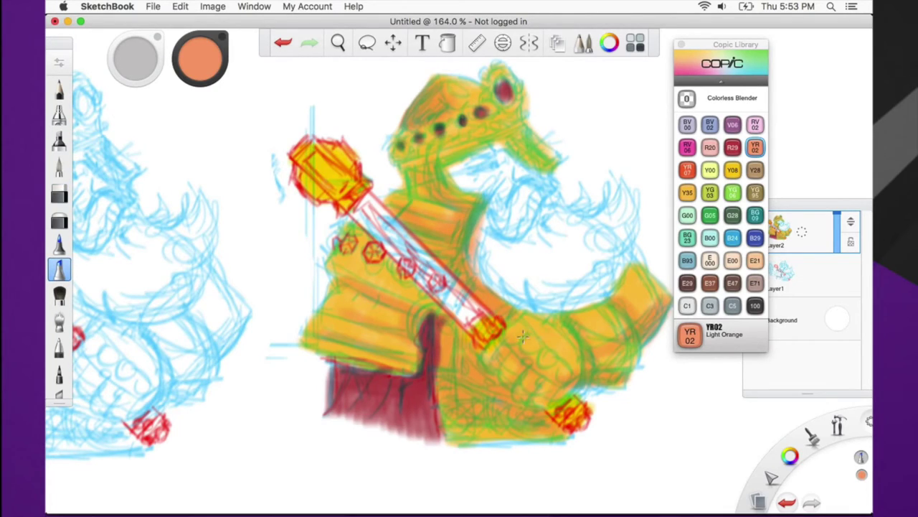
pyautogui.moveTo(555, 370)
pyautogui.mouseDown()
pyautogui.moveTo(536, 335)
pyautogui.moveTo(585, 365)
pyautogui.mouseUp()
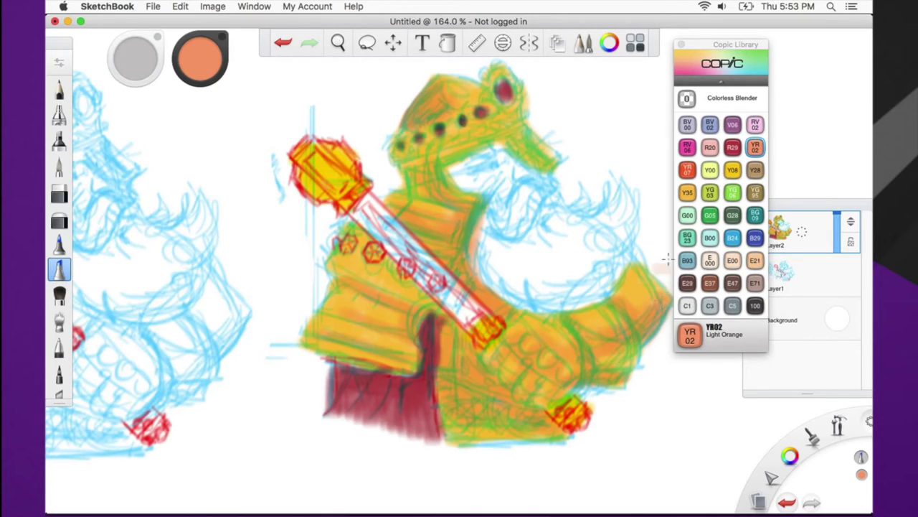
# Deepen the shadows on the forearm and lower torso and fill the scepter's shaft with Y28 Lionet Gold
pyautogui.click(755, 170)
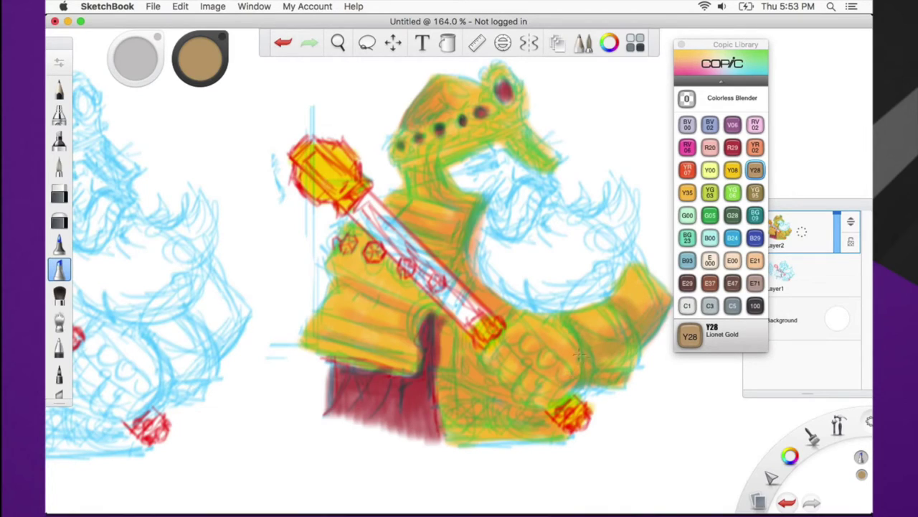
pyautogui.moveTo(452, 363); pyautogui.dragTo(447, 329)
pyautogui.moveTo(346, 273)
pyautogui.mouseDown()
pyautogui.moveTo(410, 302)
pyautogui.moveTo(403, 278)
pyautogui.moveTo(355, 233)
pyautogui.moveTo(441, 293)
pyautogui.moveTo(363, 220)
pyautogui.moveTo(373, 209)
pyautogui.moveTo(359, 211)
pyautogui.moveTo(425, 260)
pyautogui.moveTo(478, 330)
pyautogui.moveTo(485, 323)
pyautogui.mouseUp()
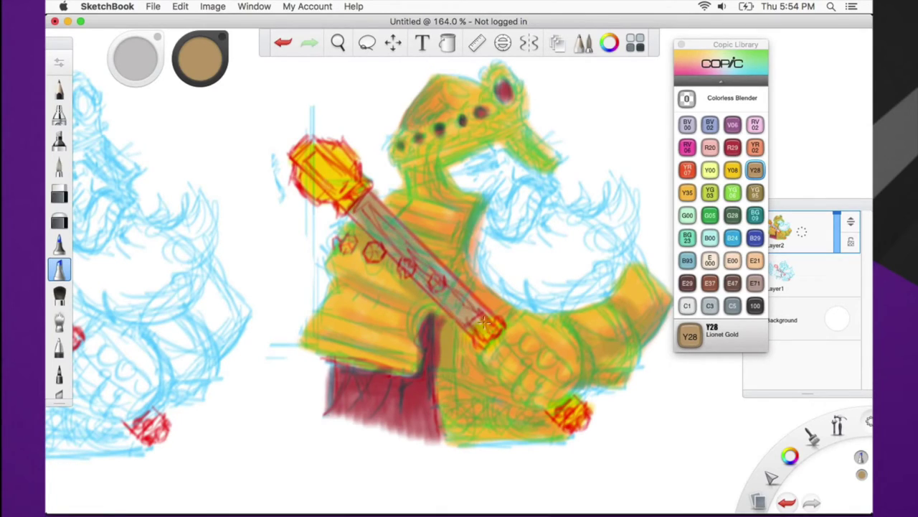
# Fill the face, moustache and full beard with a base of Y28 Lionet Gold
pyautogui.moveTo(517, 194)
pyautogui.mouseDown()
pyautogui.moveTo(546, 193)
pyautogui.moveTo(523, 228)
pyautogui.moveTo(491, 213)
pyautogui.moveTo(485, 276)
pyautogui.mouseUp()
pyautogui.moveTo(502, 153)
pyautogui.mouseDown()
pyautogui.moveTo(452, 170)
pyautogui.moveTo(480, 154)
pyautogui.moveTo(453, 167)
pyautogui.moveTo(462, 184)
pyautogui.moveTo(486, 165)
pyautogui.moveTo(478, 184)
pyautogui.moveTo(529, 184)
pyautogui.moveTo(494, 148)
pyautogui.moveTo(472, 159)
pyautogui.mouseUp()
pyautogui.moveTo(545, 247)
pyautogui.mouseDown()
pyautogui.moveTo(510, 272)
pyautogui.moveTo(498, 244)
pyautogui.moveTo(477, 269)
pyautogui.moveTo(520, 330)
pyautogui.mouseUp()
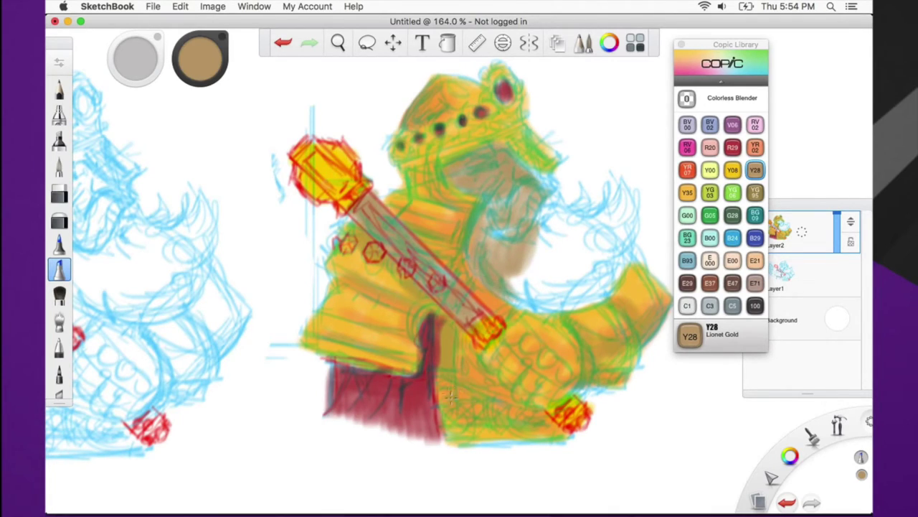
pyautogui.moveTo(518, 256)
pyautogui.mouseDown()
pyautogui.moveTo(506, 230)
pyautogui.moveTo(488, 236)
pyautogui.moveTo(506, 206)
pyautogui.moveTo(545, 191)
pyautogui.moveTo(521, 163)
pyautogui.mouseUp()
pyautogui.moveTo(546, 211)
pyautogui.mouseDown()
pyautogui.moveTo(574, 211)
pyautogui.moveTo(557, 234)
pyautogui.moveTo(585, 228)
pyautogui.moveTo(624, 198)
pyautogui.moveTo(610, 254)
pyautogui.moveTo(619, 257)
pyautogui.moveTo(550, 304)
pyautogui.moveTo(514, 300)
pyautogui.moveTo(506, 289)
pyautogui.moveTo(519, 302)
pyautogui.moveTo(609, 288)
pyautogui.moveTo(573, 296)
pyautogui.moveTo(612, 247)
pyautogui.moveTo(566, 262)
pyautogui.moveTo(590, 232)
pyautogui.moveTo(538, 236)
pyautogui.moveTo(539, 209)
pyautogui.moveTo(538, 240)
pyautogui.moveTo(519, 280)
pyautogui.moveTo(578, 263)
pyautogui.moveTo(553, 301)
pyautogui.mouseUp()
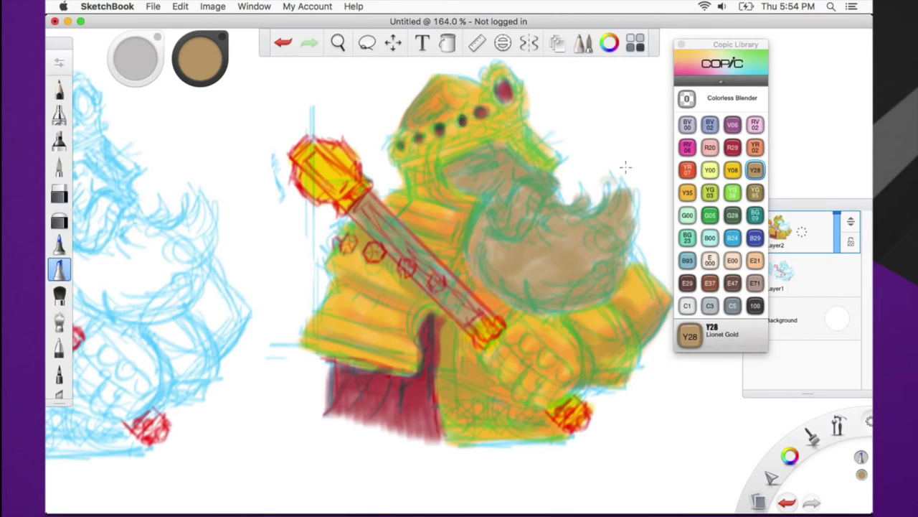
# Color the beard with YR07 Cadmium Orange and add orange shading to the glove, lower torso, collar, crown and scepter head
pyautogui.click(687, 169)
pyautogui.moveTo(537, 228)
pyautogui.mouseDown()
pyautogui.moveTo(508, 240)
pyautogui.moveTo(484, 235)
pyautogui.moveTo(490, 240)
pyautogui.moveTo(484, 214)
pyautogui.moveTo(477, 235)
pyautogui.moveTo(513, 213)
pyautogui.moveTo(531, 185)
pyautogui.moveTo(552, 205)
pyautogui.moveTo(539, 195)
pyautogui.moveTo(529, 223)
pyautogui.moveTo(480, 238)
pyautogui.moveTo(508, 238)
pyautogui.moveTo(530, 269)
pyautogui.moveTo(571, 295)
pyautogui.moveTo(602, 266)
pyautogui.moveTo(629, 213)
pyautogui.moveTo(586, 233)
pyautogui.moveTo(616, 200)
pyautogui.moveTo(578, 198)
pyautogui.moveTo(533, 217)
pyautogui.moveTo(584, 236)
pyautogui.moveTo(552, 281)
pyautogui.moveTo(565, 285)
pyautogui.moveTo(536, 259)
pyautogui.moveTo(552, 266)
pyautogui.moveTo(629, 213)
pyautogui.moveTo(575, 256)
pyautogui.moveTo(532, 252)
pyautogui.moveTo(550, 245)
pyautogui.moveTo(547, 218)
pyautogui.mouseUp()
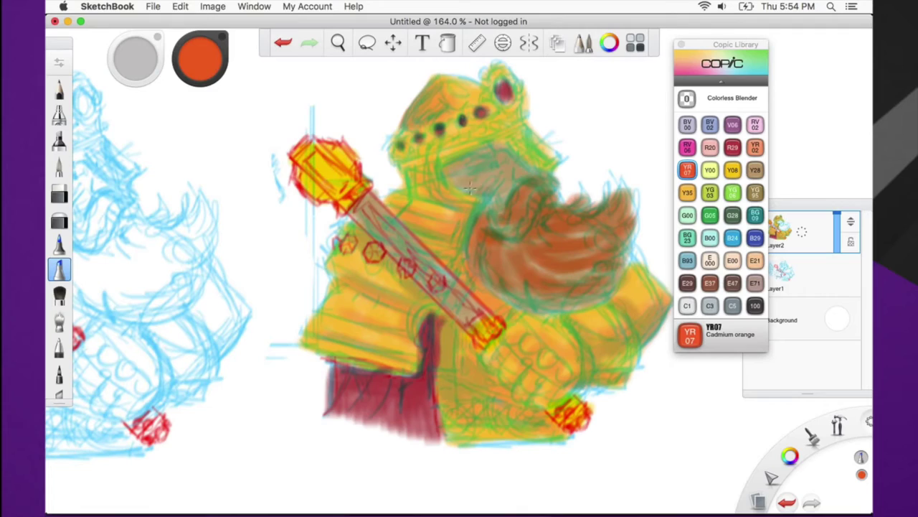
pyautogui.moveTo(480, 158); pyautogui.dragTo(487, 188)
pyautogui.moveTo(493, 276)
pyautogui.mouseDown()
pyautogui.moveTo(503, 254)
pyautogui.moveTo(509, 279)
pyautogui.moveTo(553, 305)
pyautogui.moveTo(595, 294)
pyautogui.moveTo(625, 259)
pyautogui.moveTo(538, 300)
pyautogui.moveTo(619, 332)
pyautogui.moveTo(644, 318)
pyautogui.moveTo(590, 355)
pyautogui.moveTo(634, 313)
pyautogui.moveTo(554, 333)
pyautogui.moveTo(554, 360)
pyautogui.moveTo(525, 370)
pyautogui.moveTo(533, 345)
pyautogui.moveTo(520, 336)
pyautogui.moveTo(569, 377)
pyautogui.moveTo(519, 396)
pyautogui.moveTo(524, 365)
pyautogui.moveTo(508, 352)
pyautogui.moveTo(487, 383)
pyautogui.mouseUp()
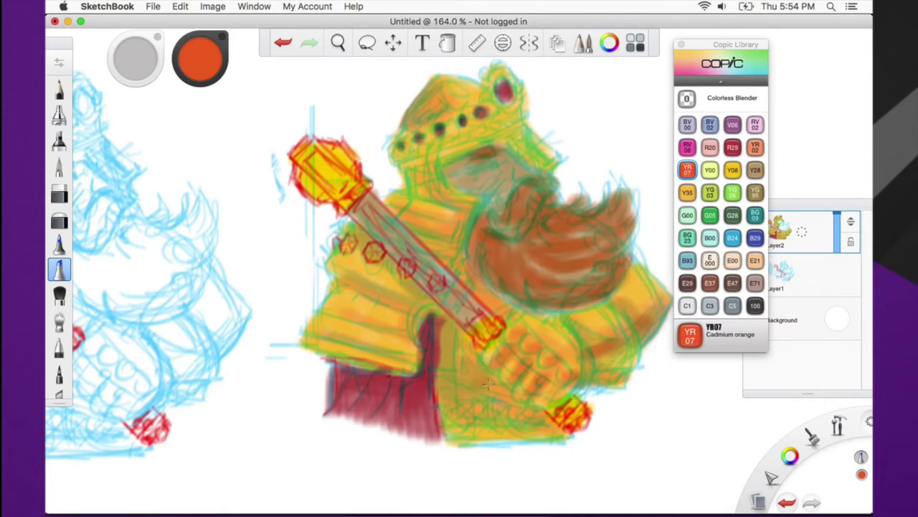
pyautogui.moveTo(388, 307)
pyautogui.mouseDown()
pyautogui.moveTo(373, 287)
pyautogui.moveTo(424, 308)
pyautogui.moveTo(412, 362)
pyautogui.moveTo(432, 334)
pyautogui.moveTo(456, 355)
pyautogui.moveTo(477, 338)
pyautogui.moveTo(477, 388)
pyautogui.moveTo(521, 430)
pyautogui.moveTo(439, 396)
pyautogui.moveTo(445, 425)
pyautogui.mouseUp()
pyautogui.moveTo(401, 224)
pyautogui.mouseDown()
pyautogui.moveTo(428, 233)
pyautogui.moveTo(495, 309)
pyautogui.moveTo(438, 155)
pyautogui.moveTo(459, 108)
pyautogui.moveTo(422, 170)
pyautogui.moveTo(515, 123)
pyautogui.moveTo(396, 209)
pyautogui.mouseUp()
pyautogui.moveTo(338, 185)
pyautogui.mouseDown()
pyautogui.moveTo(316, 194)
pyautogui.moveTo(348, 180)
pyautogui.moveTo(355, 159)
pyautogui.moveTo(363, 194)
pyautogui.mouseUp()
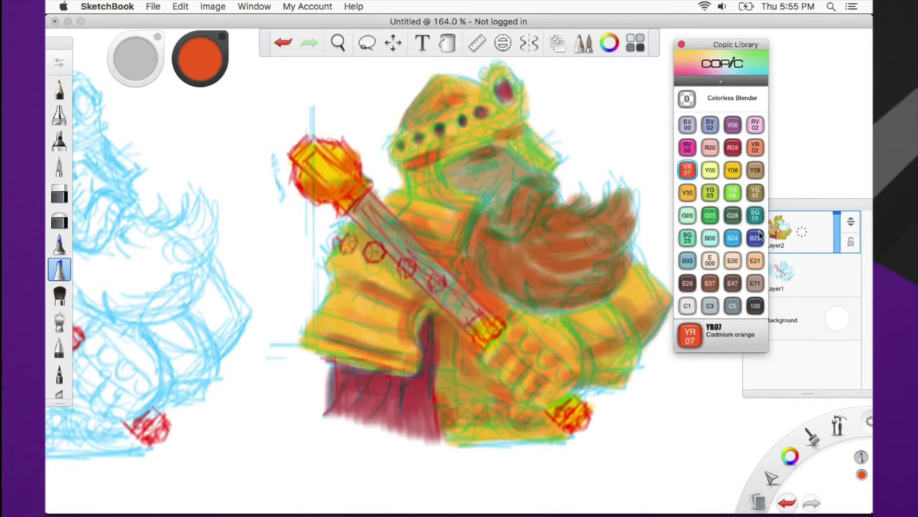
# Shade the scepter shaft, lower torso, forearm, beard's underside and face opening with E47 Dark Brown
pyautogui.click(732, 283)
pyautogui.moveTo(343, 204)
pyautogui.mouseDown()
pyautogui.moveTo(366, 203)
pyautogui.moveTo(399, 232)
pyautogui.moveTo(365, 202)
pyautogui.moveTo(376, 237)
pyautogui.moveTo(463, 316)
pyautogui.moveTo(448, 313)
pyautogui.moveTo(480, 327)
pyautogui.mouseUp()
pyautogui.moveTo(479, 368)
pyautogui.mouseDown()
pyautogui.moveTo(550, 437)
pyautogui.moveTo(488, 388)
pyautogui.moveTo(509, 432)
pyautogui.moveTo(536, 436)
pyautogui.mouseUp()
pyautogui.moveTo(610, 368); pyautogui.dragTo(624, 363)
pyautogui.moveTo(652, 316)
pyautogui.mouseDown()
pyautogui.moveTo(568, 394)
pyautogui.moveTo(524, 310)
pyautogui.moveTo(502, 291)
pyautogui.moveTo(565, 316)
pyautogui.moveTo(574, 348)
pyautogui.moveTo(621, 291)
pyautogui.moveTo(624, 258)
pyautogui.moveTo(587, 305)
pyautogui.mouseUp()
pyautogui.moveTo(508, 245)
pyautogui.mouseDown()
pyautogui.moveTo(549, 203)
pyautogui.moveTo(555, 219)
pyautogui.mouseUp()
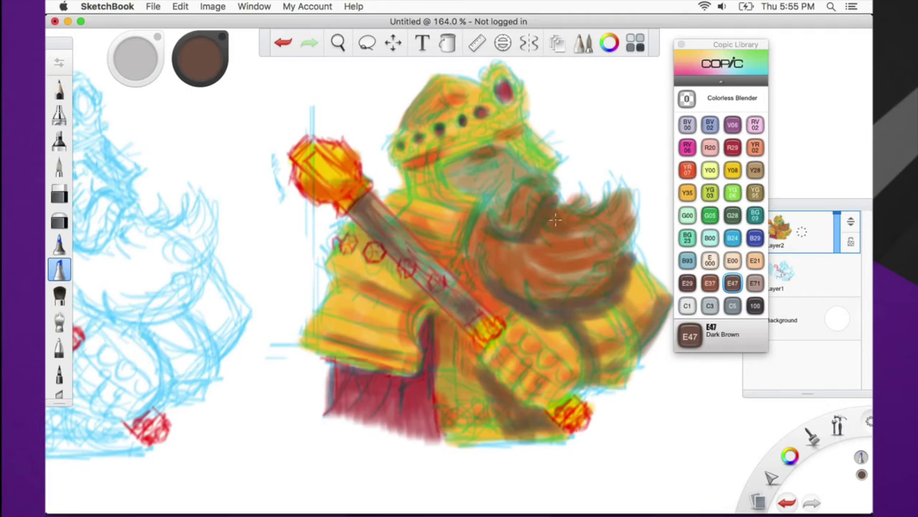
pyautogui.moveTo(499, 196)
pyautogui.mouseDown()
pyautogui.moveTo(469, 199)
pyautogui.moveTo(459, 166)
pyautogui.moveTo(500, 148)
pyautogui.moveTo(454, 165)
pyautogui.moveTo(451, 186)
pyautogui.moveTo(489, 201)
pyautogui.moveTo(474, 248)
pyautogui.mouseUp()
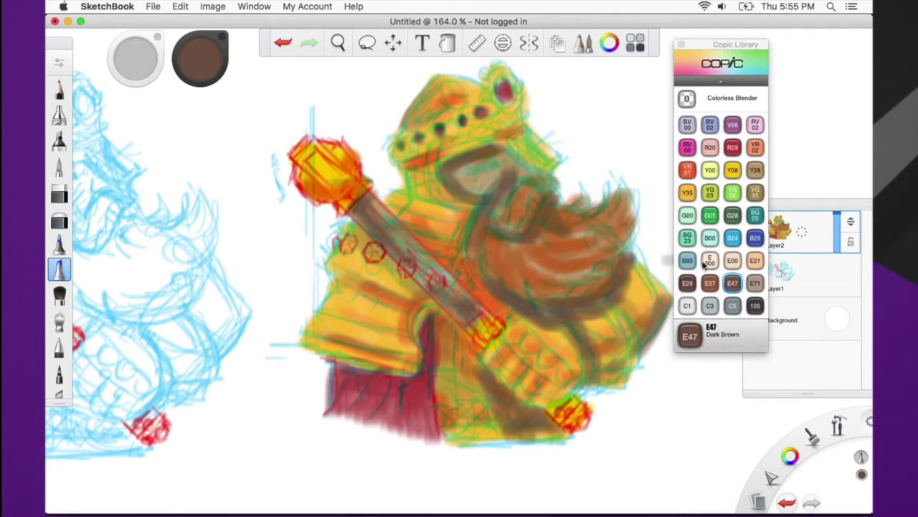
# Touch up the collar and the outer edge of the bent arm with E71 Champagne
pyautogui.click(755, 260)
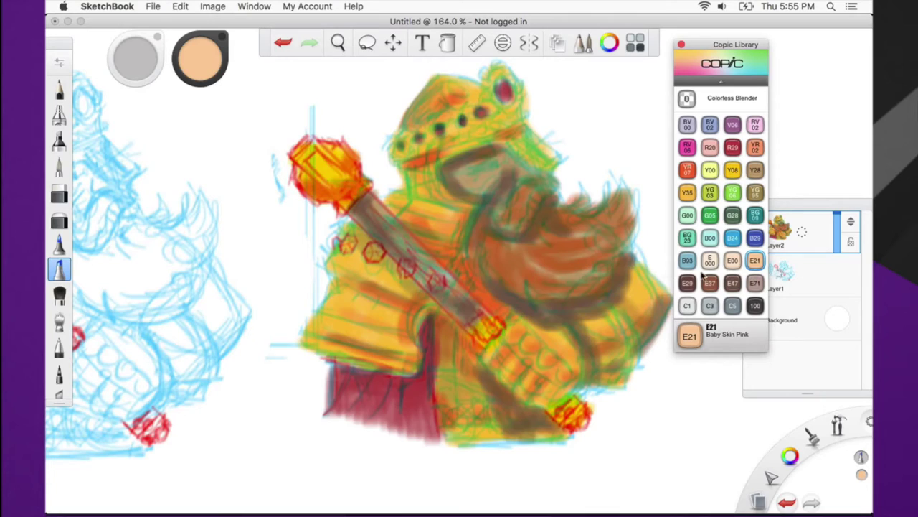
pyautogui.click(755, 283)
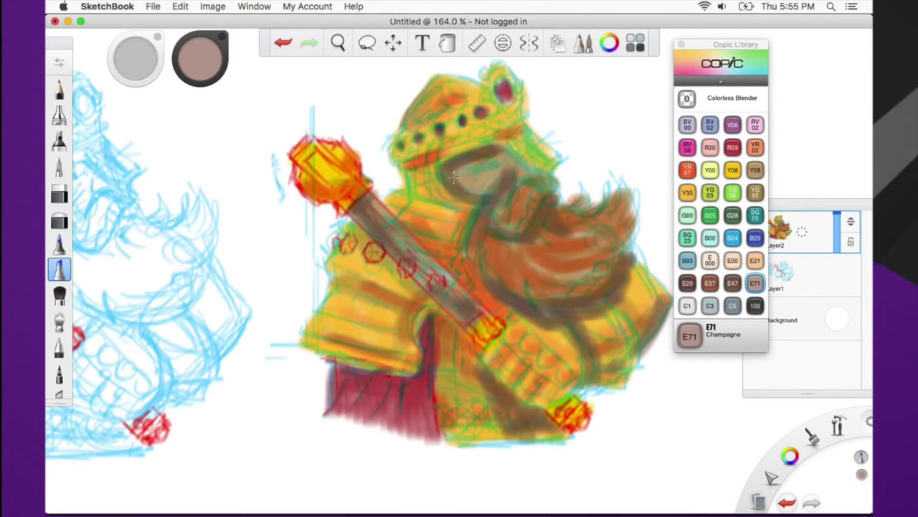
pyautogui.moveTo(445, 230); pyautogui.dragTo(447, 213)
pyautogui.moveTo(668, 282); pyautogui.dragTo(641, 310)
pyautogui.moveTo(659, 257); pyautogui.dragTo(636, 297)
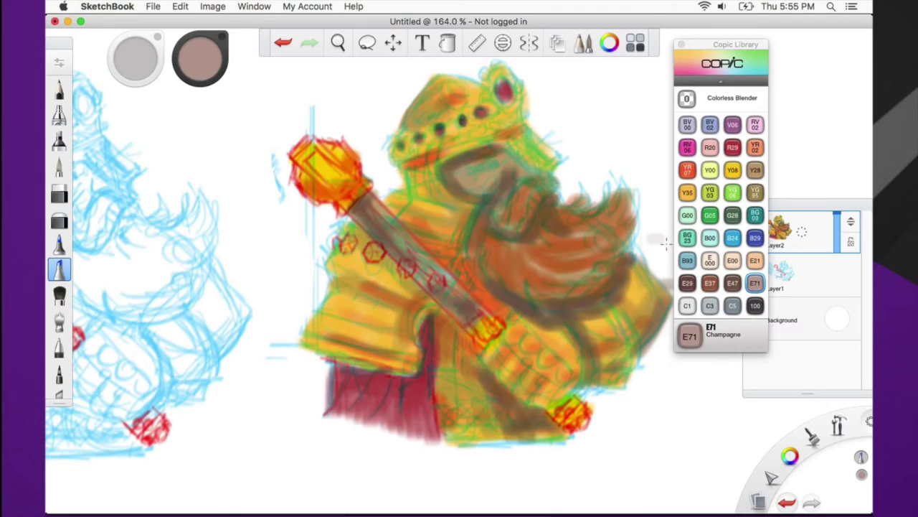
# Deepen the shadows on the lower torso, shoulder plates and crown with C5 Cool Gray No.5
pyautogui.click(710, 305)
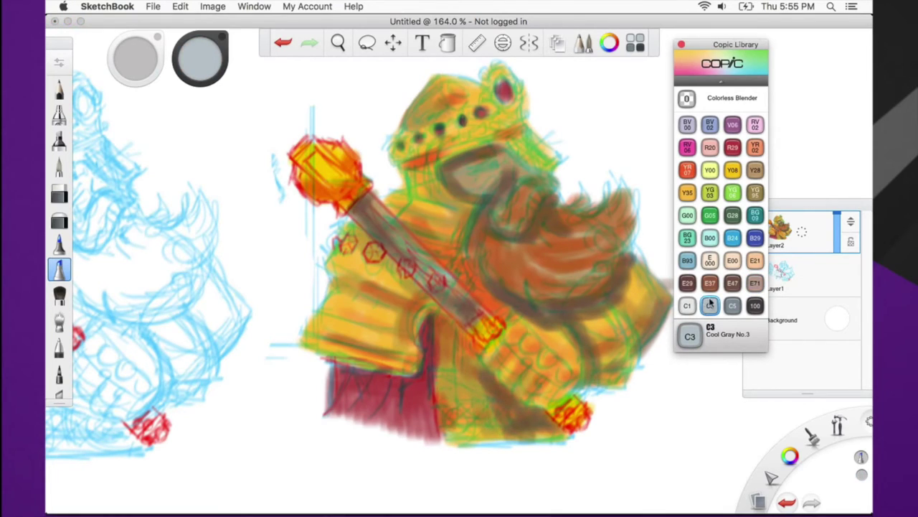
pyautogui.click(732, 306)
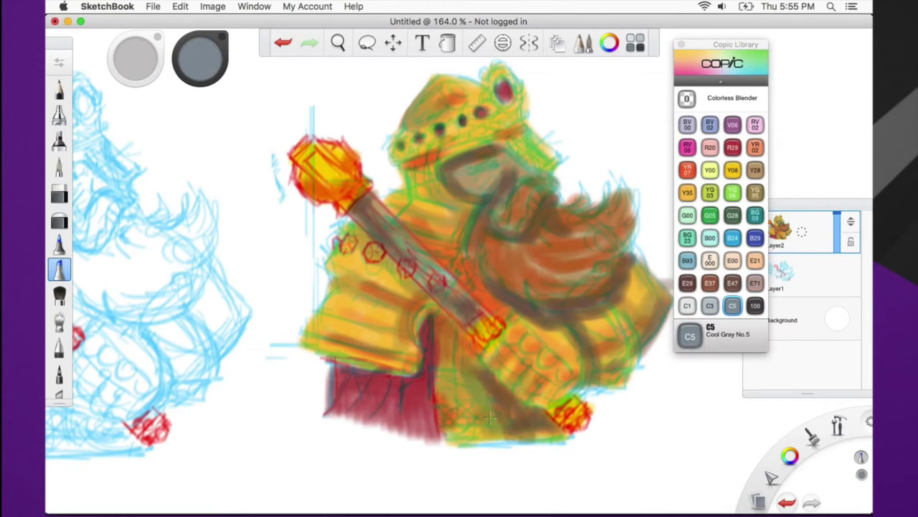
pyautogui.moveTo(510, 435); pyautogui.dragTo(557, 435)
pyautogui.moveTo(343, 294); pyautogui.dragTo(414, 319)
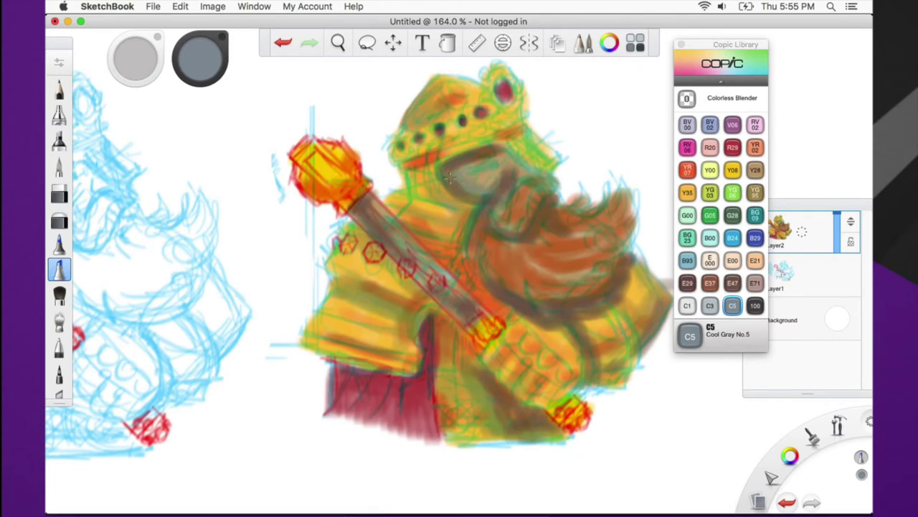
pyautogui.moveTo(451, 105); pyautogui.dragTo(434, 83)
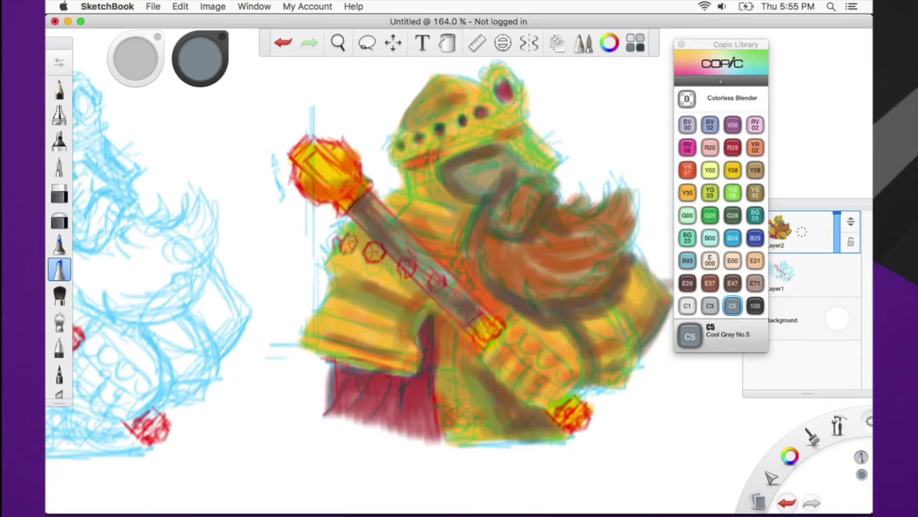
pyautogui.moveTo(411, 165)
pyautogui.mouseDown()
pyautogui.moveTo(427, 195)
pyautogui.moveTo(480, 143)
pyautogui.moveTo(523, 123)
pyautogui.moveTo(502, 105)
pyautogui.mouseUp()
# Shade the forearm, glove and the armor along the scepter with C5 Cool Gray No.5
pyautogui.moveTo(628, 276)
pyautogui.mouseDown()
pyautogui.moveTo(642, 309)
pyautogui.moveTo(635, 267)
pyautogui.moveTo(621, 323)
pyautogui.moveTo(590, 338)
pyautogui.mouseUp()
pyautogui.moveTo(523, 329)
pyautogui.mouseDown()
pyautogui.moveTo(555, 350)
pyautogui.moveTo(527, 324)
pyautogui.mouseUp()
pyautogui.moveTo(567, 378); pyautogui.dragTo(545, 401)
pyautogui.moveTo(375, 250); pyautogui.dragTo(453, 331)
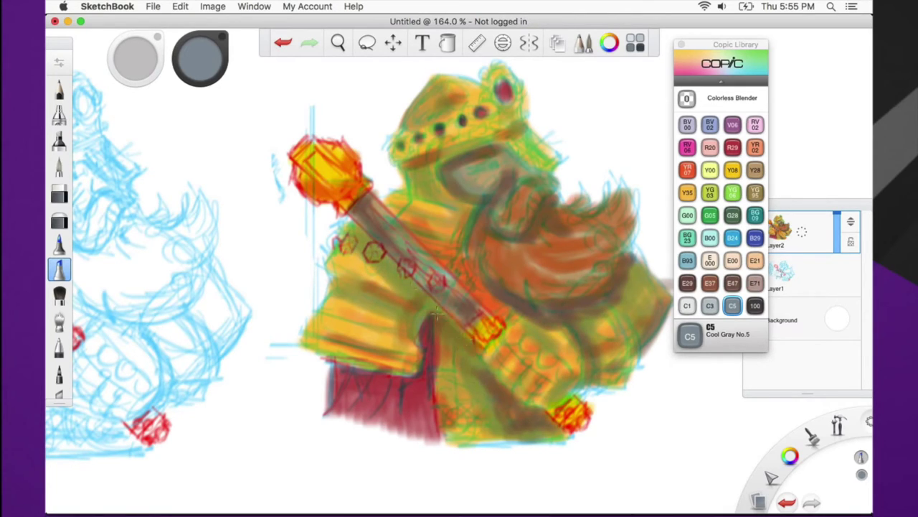
pyautogui.moveTo(383, 285); pyautogui.dragTo(345, 252)
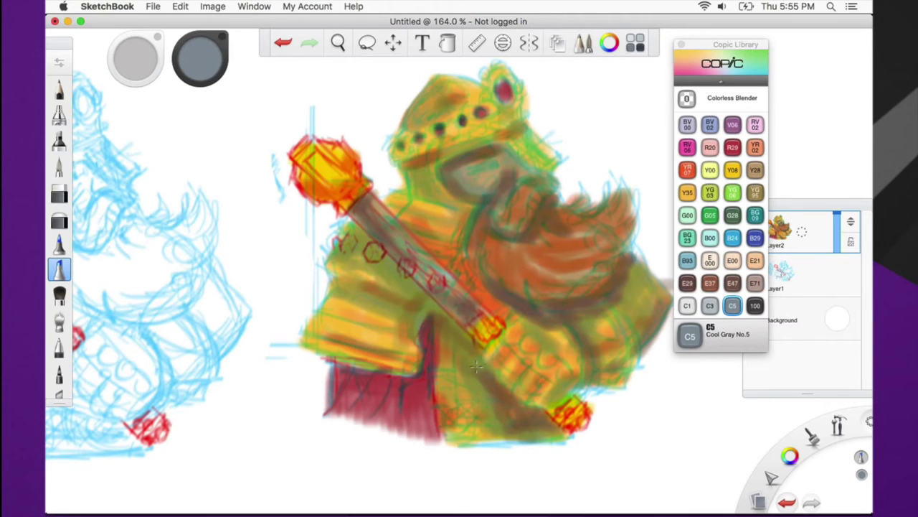
# Close the Copic Library and add white Pencil highlights to the beard, eye, nose and moustache
pyautogui.press('space')
pyautogui.moveTo(463, 386)
pyautogui.mouseDown()
pyautogui.moveTo(424, 354)
pyautogui.moveTo(397, 390)
pyautogui.moveTo(494, 360)
pyautogui.moveTo(429, 333)
pyautogui.moveTo(408, 307)
pyautogui.moveTo(449, 307)
pyautogui.moveTo(479, 379)
pyautogui.moveTo(397, 371)
pyautogui.moveTo(408, 355)
pyautogui.mouseUp()
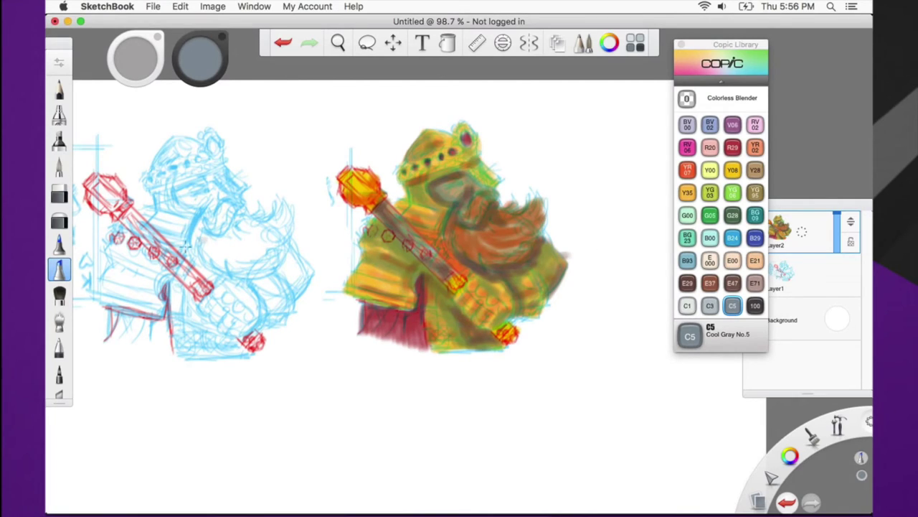
pyautogui.click(59, 89)
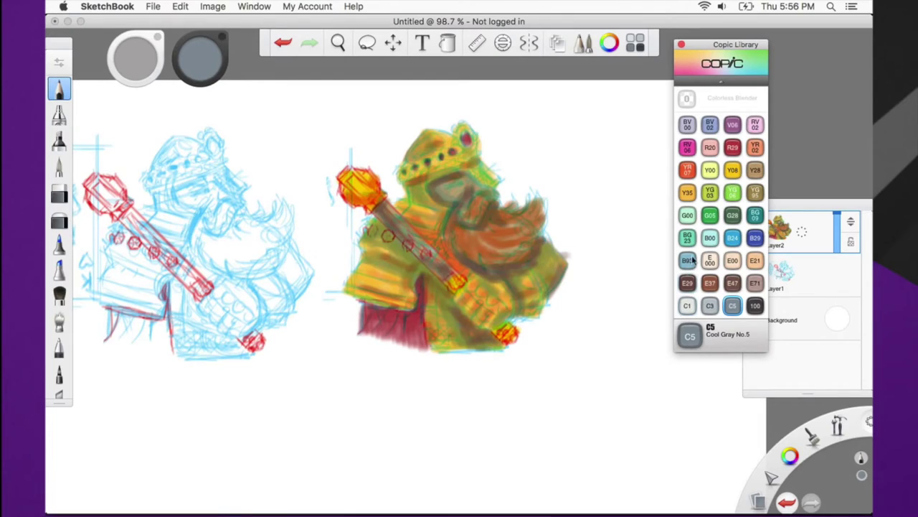
pyautogui.click(681, 44)
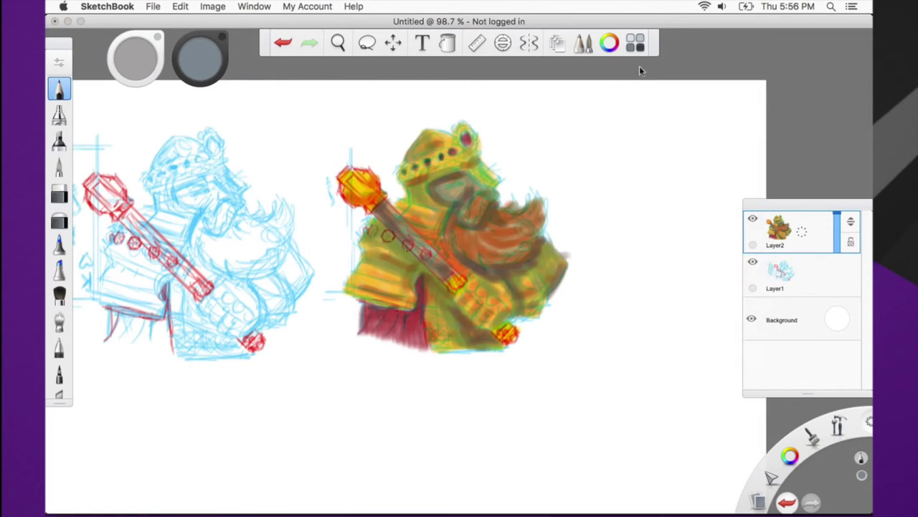
pyautogui.click(789, 456)
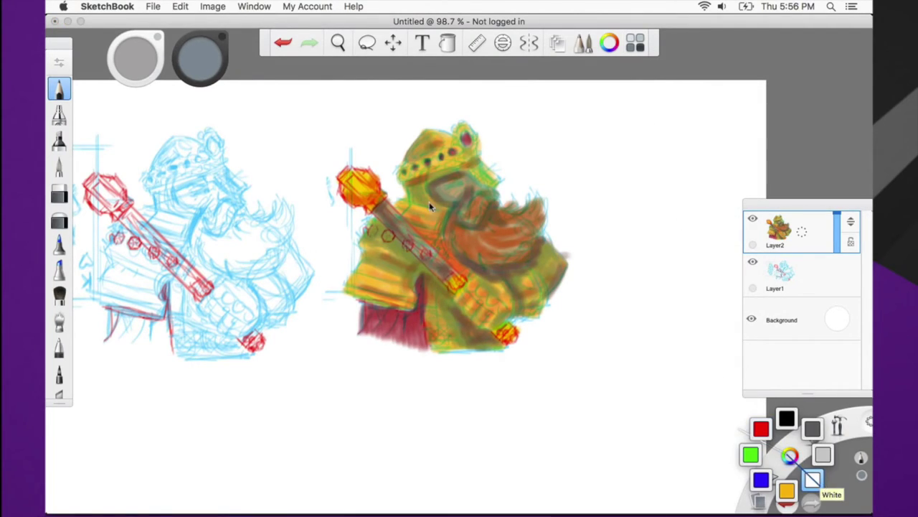
pyautogui.moveTo(812, 479); pyautogui.dragTo(812, 480)
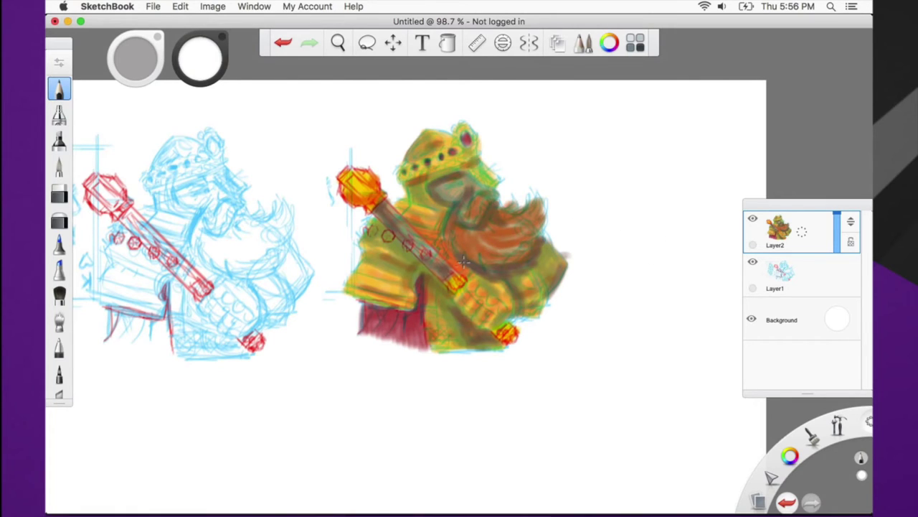
pyautogui.press('space')
pyautogui.moveTo(471, 256); pyautogui.dragTo(550, 177)
pyautogui.moveTo(492, 199); pyautogui.dragTo(482, 397)
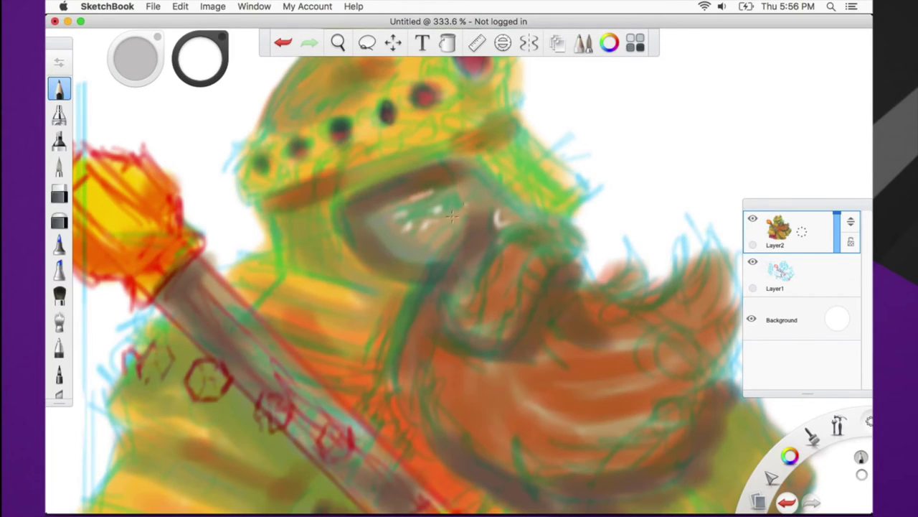
pyautogui.moveTo(505, 235)
pyautogui.mouseDown()
pyautogui.moveTo(473, 313)
pyautogui.moveTo(454, 312)
pyautogui.mouseUp()
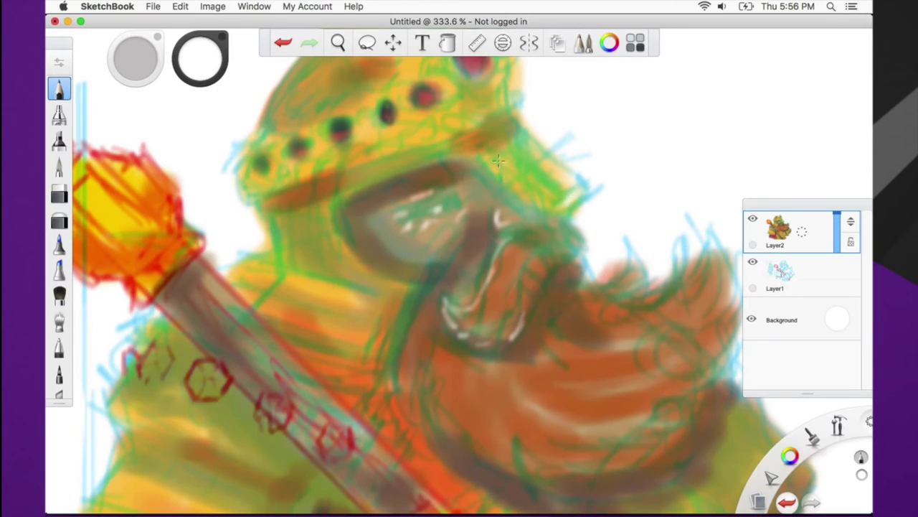
# Add white highlights to the crown's band, small gems, dome edge, lower rim and front guard
pyautogui.moveTo(388, 90)
pyautogui.mouseDown()
pyautogui.moveTo(365, 100)
pyautogui.moveTo(375, 87)
pyautogui.moveTo(366, 123)
pyautogui.mouseUp()
pyautogui.moveTo(422, 97); pyautogui.dragTo(420, 86)
pyautogui.moveTo(337, 130); pyautogui.dragTo(340, 124)
pyautogui.moveTo(296, 150); pyautogui.dragTo(297, 144)
pyautogui.moveTo(257, 166); pyautogui.dragTo(258, 161)
pyautogui.moveTo(289, 77); pyautogui.dragTo(271, 120)
pyautogui.moveTo(265, 208); pyautogui.dragTo(503, 129)
pyautogui.moveTo(459, 152); pyautogui.dragTo(508, 132)
pyautogui.moveTo(487, 164); pyautogui.dragTo(546, 219)
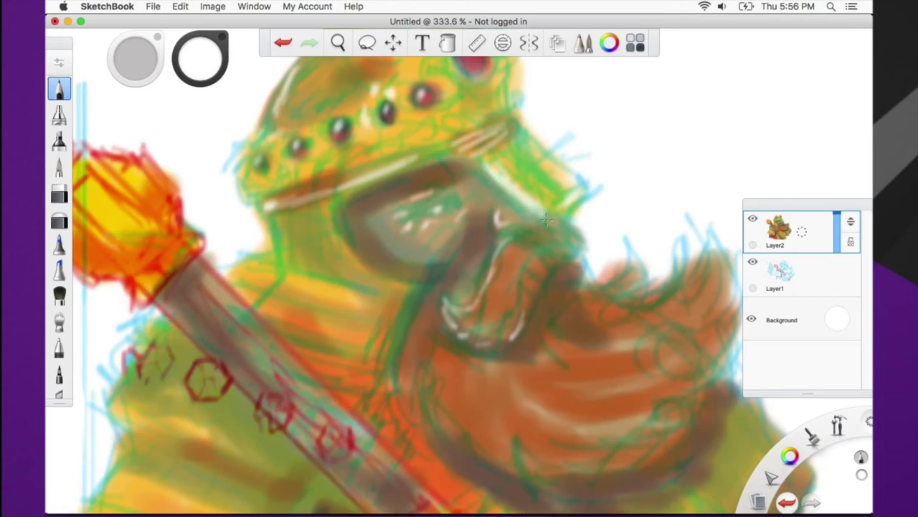
# Highlight the edge of the face opening, the helmet's side and the neck plates in white
pyautogui.moveTo(332, 211)
pyautogui.mouseDown()
pyautogui.moveTo(362, 267)
pyautogui.moveTo(390, 286)
pyautogui.moveTo(369, 272)
pyautogui.moveTo(409, 287)
pyautogui.moveTo(403, 329)
pyautogui.moveTo(402, 310)
pyautogui.moveTo(386, 355)
pyautogui.mouseUp()
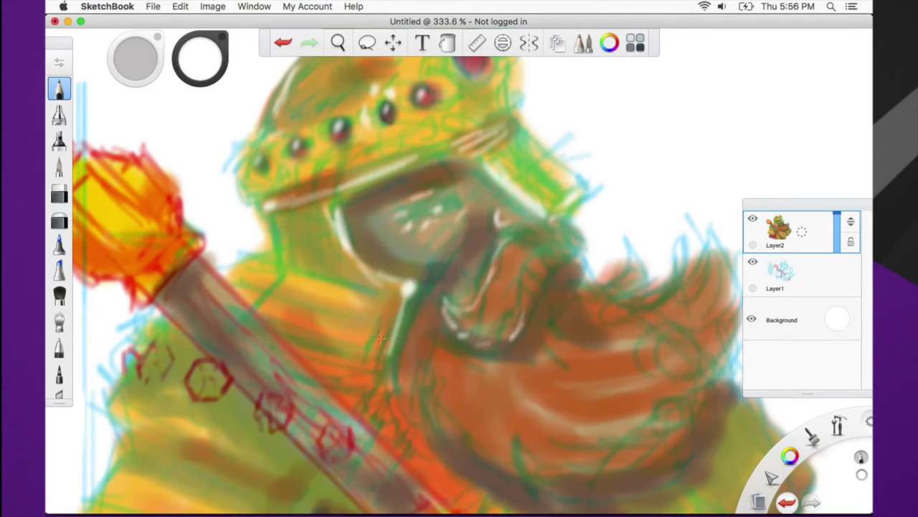
pyautogui.moveTo(285, 279); pyautogui.dragTo(255, 264)
pyautogui.moveTo(282, 221)
pyautogui.mouseDown()
pyautogui.moveTo(278, 259)
pyautogui.moveTo(267, 256)
pyautogui.moveTo(313, 281)
pyautogui.moveTo(254, 278)
pyautogui.moveTo(259, 266)
pyautogui.moveTo(250, 300)
pyautogui.moveTo(328, 298)
pyautogui.moveTo(285, 282)
pyautogui.moveTo(302, 283)
pyautogui.moveTo(364, 299)
pyautogui.mouseUp()
pyautogui.moveTo(339, 328); pyautogui.dragTo(350, 331)
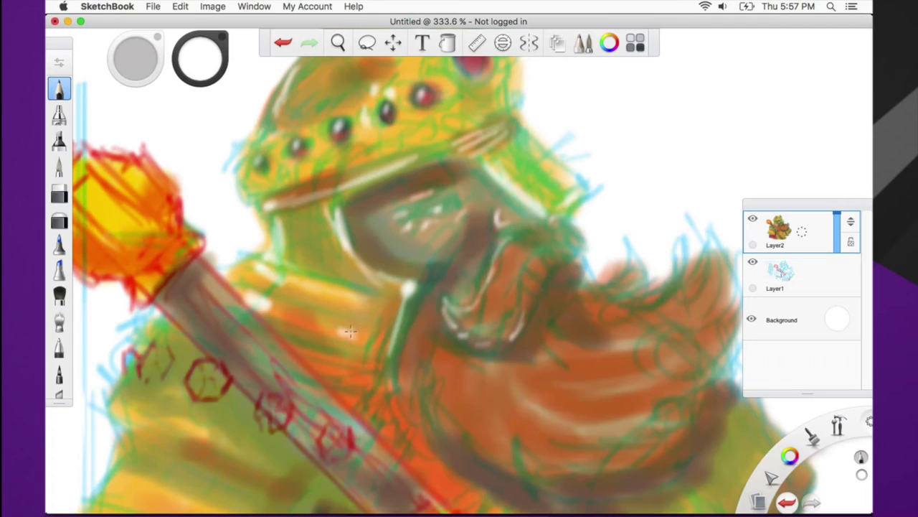
pyautogui.moveTo(380, 378); pyautogui.dragTo(368, 375)
# Add white highlights to the hexagonal shoulder studs and the shoulder plate below them
pyautogui.moveTo(197, 373)
pyautogui.mouseDown()
pyautogui.moveTo(192, 390)
pyautogui.moveTo(200, 396)
pyautogui.mouseUp()
pyautogui.moveTo(147, 372)
pyautogui.mouseDown()
pyautogui.moveTo(144, 350)
pyautogui.moveTo(151, 377)
pyautogui.mouseUp()
pyautogui.moveTo(251, 427)
pyautogui.mouseDown()
pyautogui.moveTo(259, 412)
pyautogui.moveTo(267, 424)
pyautogui.mouseUp()
pyautogui.moveTo(191, 442); pyautogui.dragTo(266, 457)
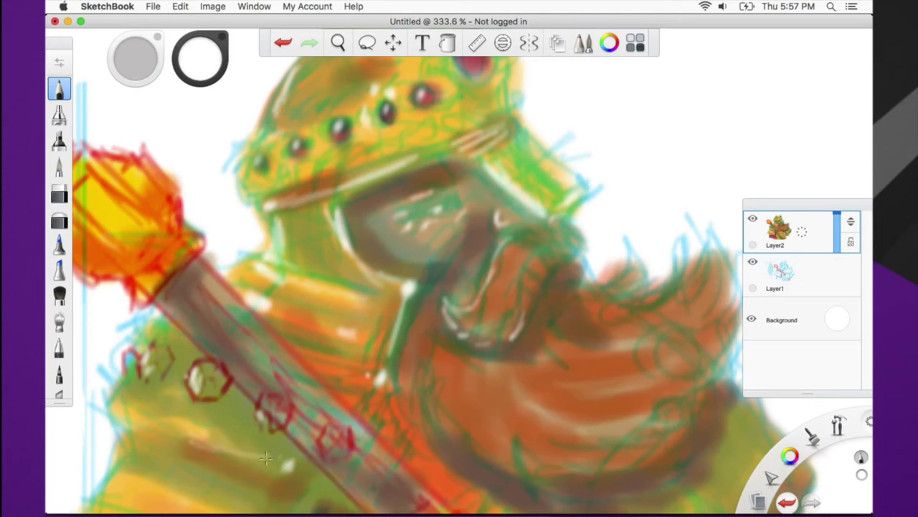
pyautogui.moveTo(189, 435)
pyautogui.mouseDown()
pyautogui.moveTo(218, 432)
pyautogui.moveTo(128, 410)
pyautogui.mouseUp()
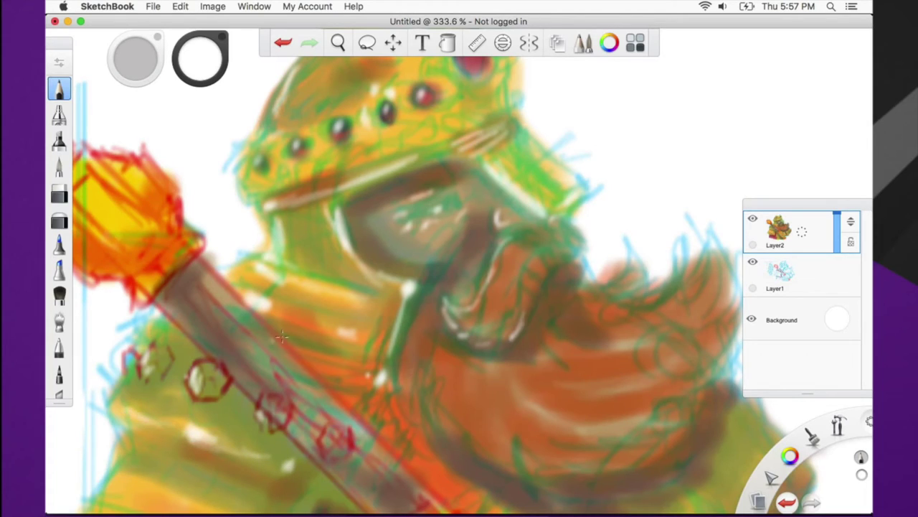
# Add white highlights to the facets of the scepter's head and the ring joining it to the shaft
pyautogui.press('space')
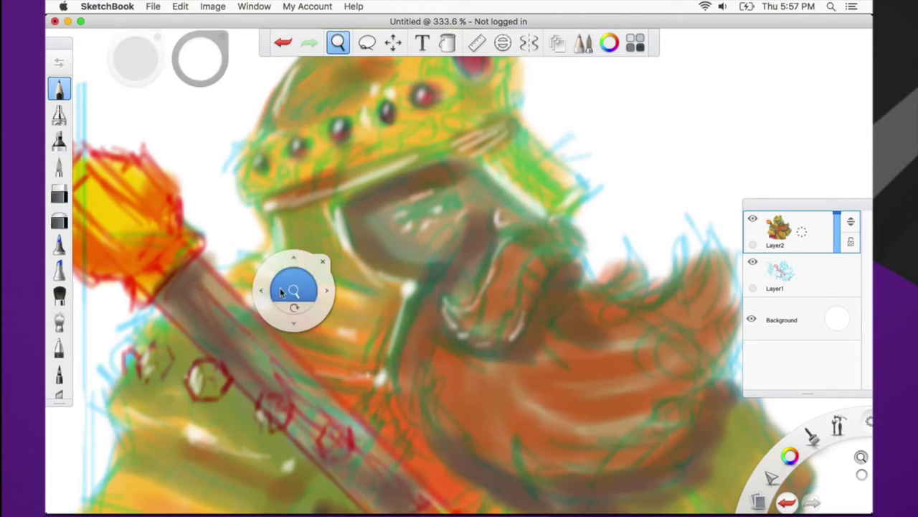
pyautogui.moveTo(326, 328); pyautogui.dragTo(587, 312)
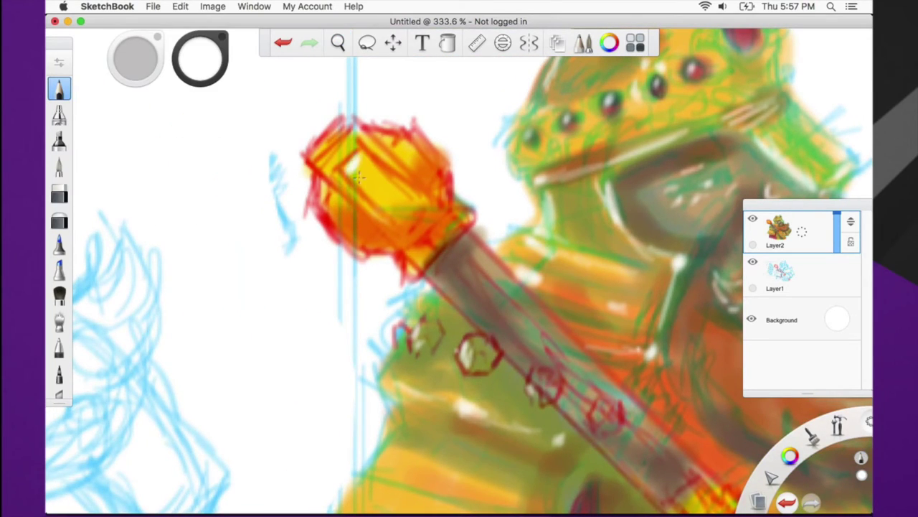
pyautogui.moveTo(315, 164)
pyautogui.mouseDown()
pyautogui.moveTo(357, 194)
pyautogui.moveTo(328, 201)
pyautogui.moveTo(343, 217)
pyautogui.mouseUp()
pyautogui.moveTo(374, 132)
pyautogui.mouseDown()
pyautogui.moveTo(416, 156)
pyautogui.moveTo(416, 166)
pyautogui.mouseUp()
pyautogui.moveTo(332, 132); pyautogui.dragTo(346, 149)
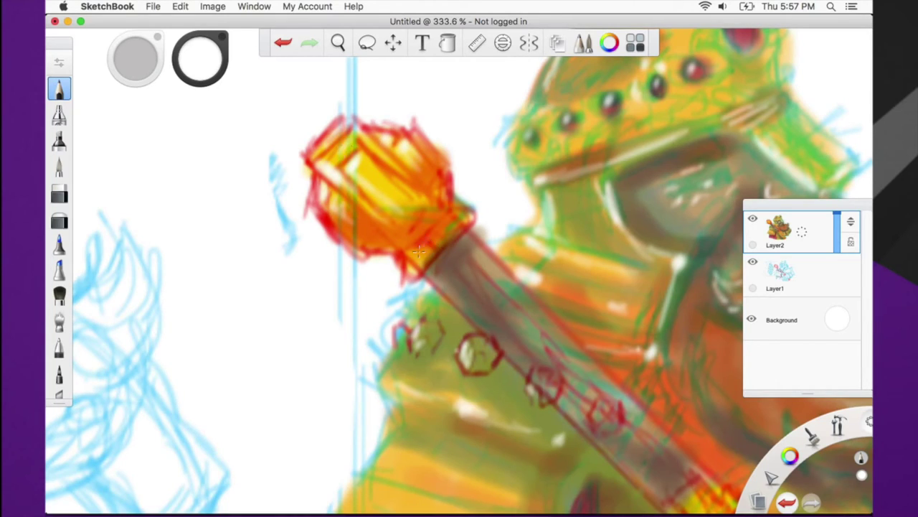
pyautogui.moveTo(423, 245); pyautogui.dragTo(452, 215)
pyautogui.moveTo(424, 264)
pyautogui.mouseDown()
pyautogui.moveTo(468, 221)
pyautogui.moveTo(463, 227)
pyautogui.mouseUp()
pyautogui.moveTo(408, 244); pyautogui.dragTo(439, 211)
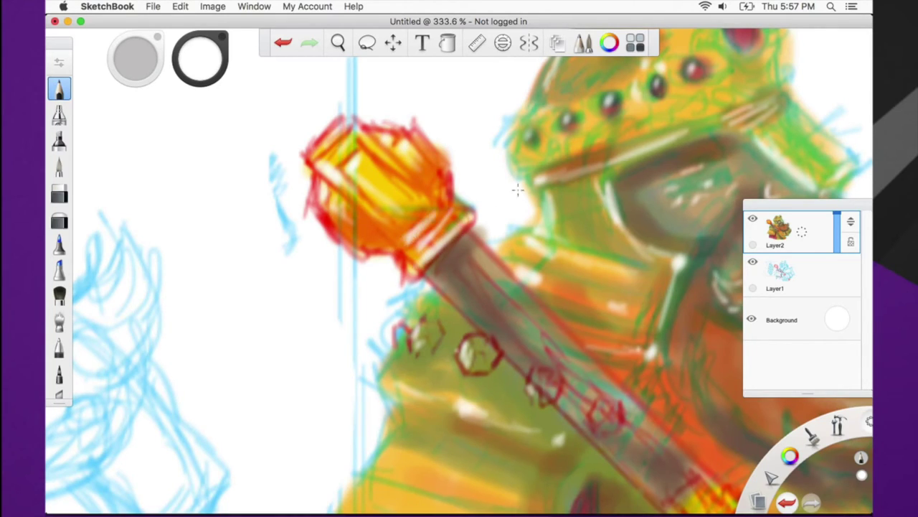
# Add a white highlight to the crown's dome and to its large red gem
pyautogui.press('space')
pyautogui.moveTo(514, 314); pyautogui.dragTo(348, 426)
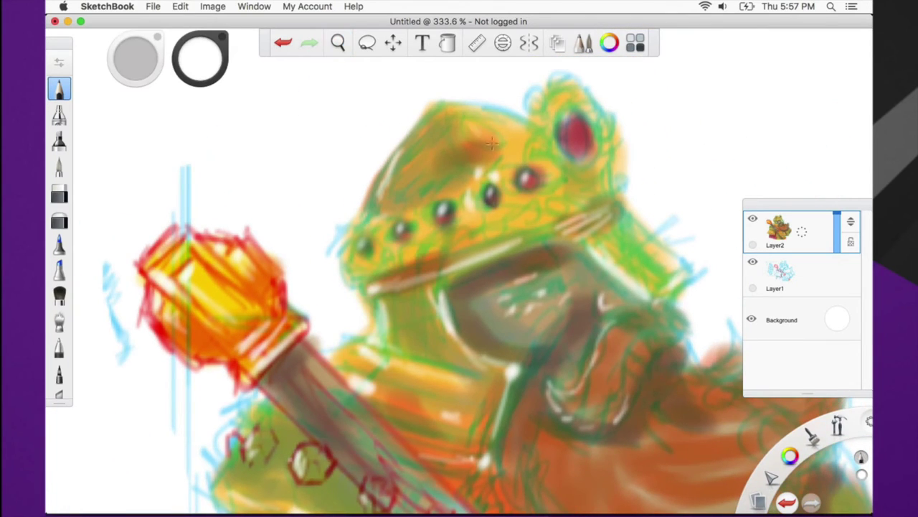
pyautogui.moveTo(491, 143); pyautogui.dragTo(470, 128)
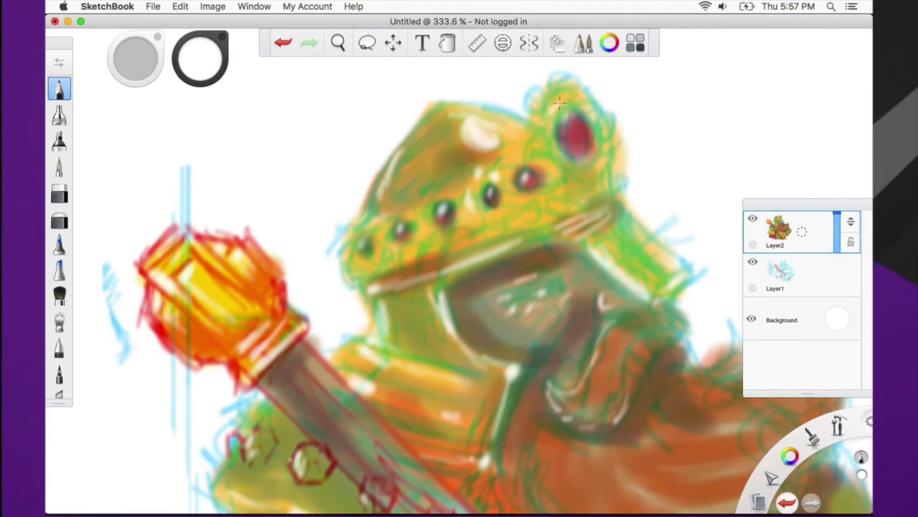
pyautogui.moveTo(574, 123); pyautogui.dragTo(594, 152)
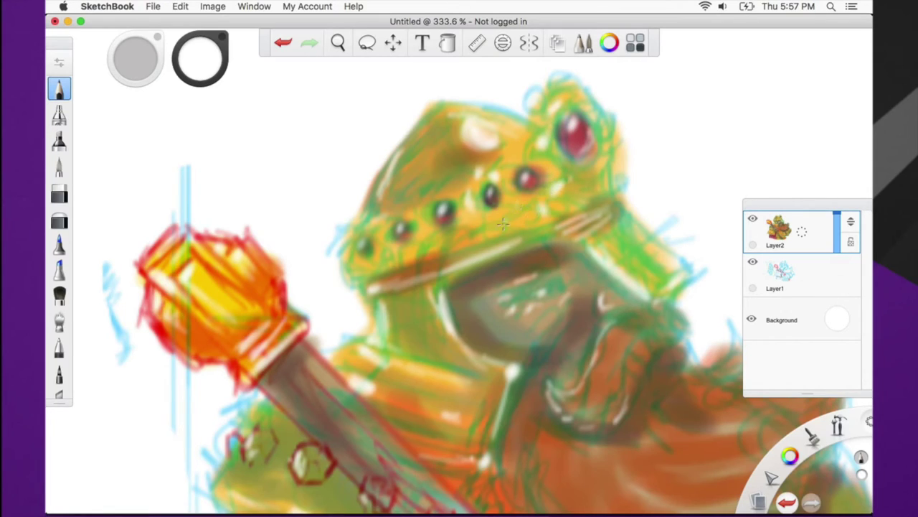
# Add small white highlights along the crown's jeweled band and the side of its dome
pyautogui.moveTo(566, 194)
pyautogui.mouseDown()
pyautogui.moveTo(577, 199)
pyautogui.moveTo(601, 178)
pyautogui.moveTo(599, 157)
pyautogui.mouseUp()
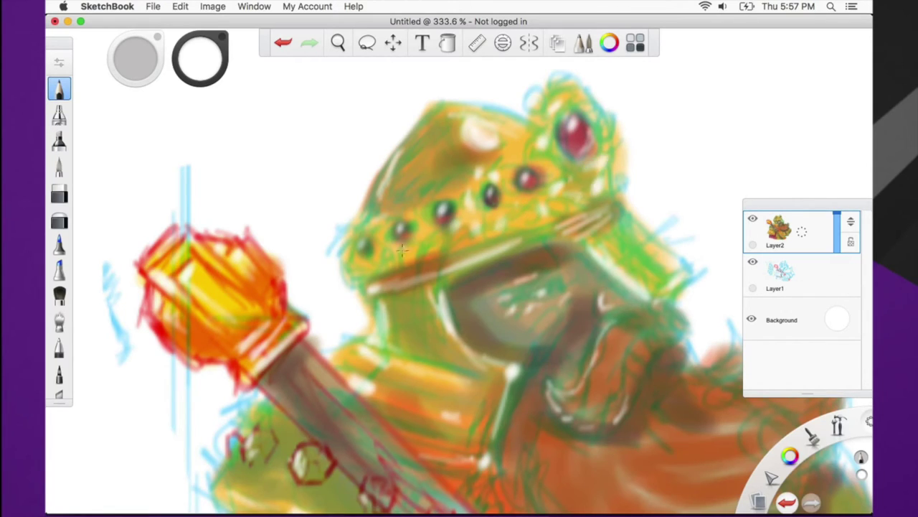
pyautogui.moveTo(438, 125)
pyautogui.mouseDown()
pyautogui.moveTo(389, 170)
pyautogui.moveTo(444, 112)
pyautogui.moveTo(371, 208)
pyautogui.moveTo(434, 121)
pyautogui.moveTo(394, 201)
pyautogui.mouseUp()
# Add white highlights to the ridges and edges of the large lower shoulder plate
pyautogui.press('space')
pyautogui.moveTo(451, 340)
pyautogui.mouseDown()
pyautogui.moveTo(505, 253)
pyautogui.moveTo(543, 64)
pyautogui.mouseUp()
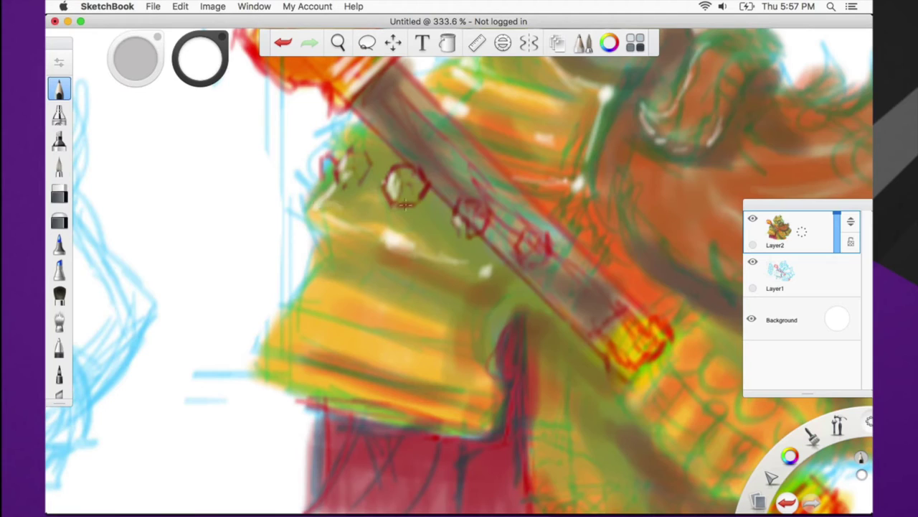
pyautogui.moveTo(321, 276)
pyautogui.mouseDown()
pyautogui.moveTo(310, 299)
pyautogui.moveTo(332, 306)
pyautogui.moveTo(335, 327)
pyautogui.moveTo(288, 330)
pyautogui.moveTo(281, 339)
pyautogui.moveTo(423, 377)
pyautogui.mouseUp()
pyautogui.moveTo(369, 313)
pyautogui.mouseDown()
pyautogui.moveTo(434, 326)
pyautogui.moveTo(361, 306)
pyautogui.mouseUp()
pyautogui.moveTo(361, 302)
pyautogui.mouseDown()
pyautogui.moveTo(441, 324)
pyautogui.moveTo(327, 292)
pyautogui.mouseUp()
pyautogui.moveTo(363, 346); pyautogui.dragTo(403, 365)
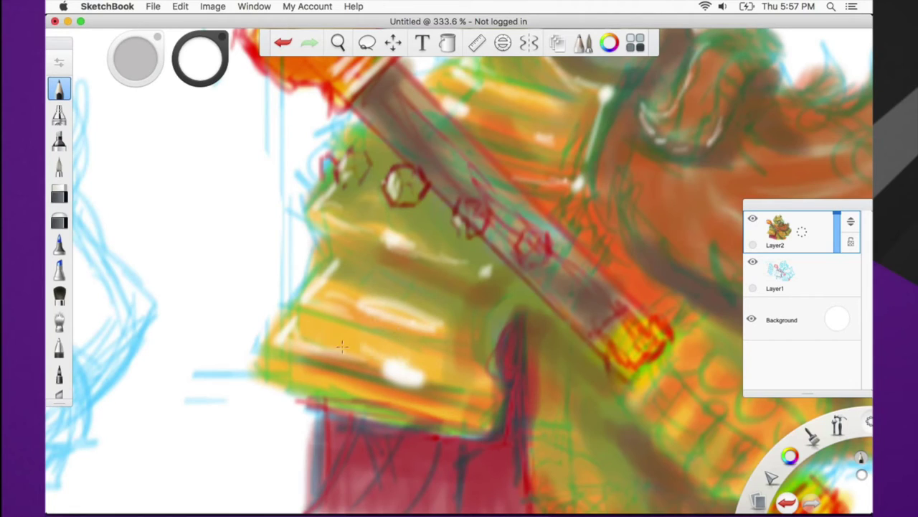
pyautogui.moveTo(314, 380)
pyautogui.mouseDown()
pyautogui.moveTo(281, 391)
pyautogui.moveTo(477, 416)
pyautogui.moveTo(442, 411)
pyautogui.moveTo(471, 427)
pyautogui.mouseUp()
pyautogui.moveTo(479, 325)
pyautogui.mouseDown()
pyautogui.moveTo(472, 363)
pyautogui.moveTo(491, 416)
pyautogui.moveTo(334, 325)
pyautogui.moveTo(510, 371)
pyautogui.moveTo(428, 363)
pyautogui.mouseUp()
# Highlight the gauntlet's knuckles and finger plates, and the forearm and elbow armor, in white
pyautogui.press('space')
pyautogui.moveTo(590, 385); pyautogui.dragTo(488, 382)
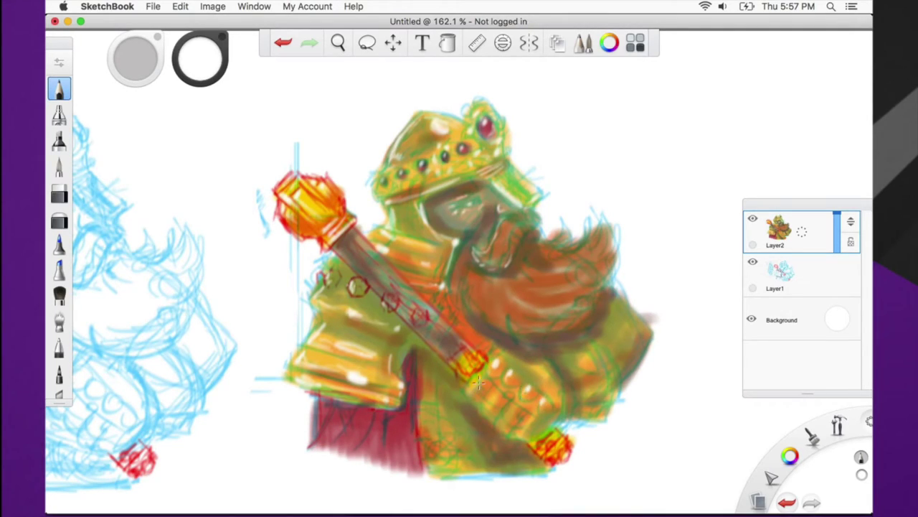
pyautogui.moveTo(494, 389)
pyautogui.mouseDown()
pyautogui.moveTo(491, 416)
pyautogui.moveTo(526, 418)
pyautogui.mouseUp()
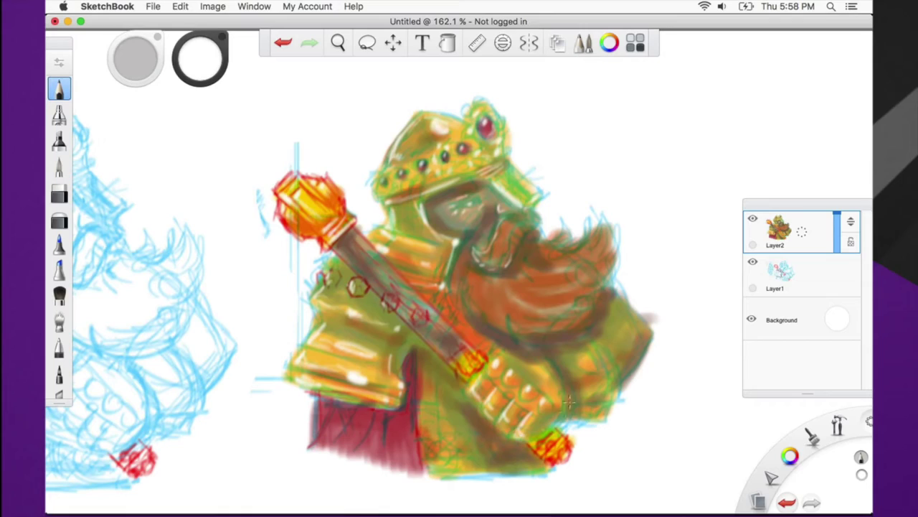
pyautogui.moveTo(584, 359)
pyautogui.mouseDown()
pyautogui.moveTo(576, 366)
pyautogui.moveTo(584, 369)
pyautogui.moveTo(595, 353)
pyautogui.mouseUp()
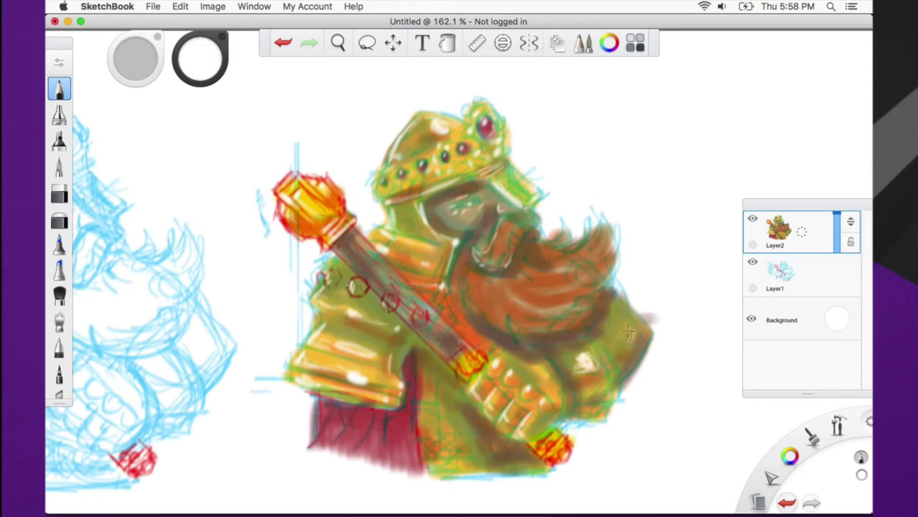
pyautogui.moveTo(647, 336)
pyautogui.mouseDown()
pyautogui.moveTo(628, 368)
pyautogui.moveTo(647, 334)
pyautogui.moveTo(599, 416)
pyautogui.moveTo(574, 402)
pyautogui.mouseUp()
# Highlight the scepter's lower collar and end knob, and rule white highlights along its shaft at a -45° angle
pyautogui.moveTo(466, 368); pyautogui.dragTo(467, 365)
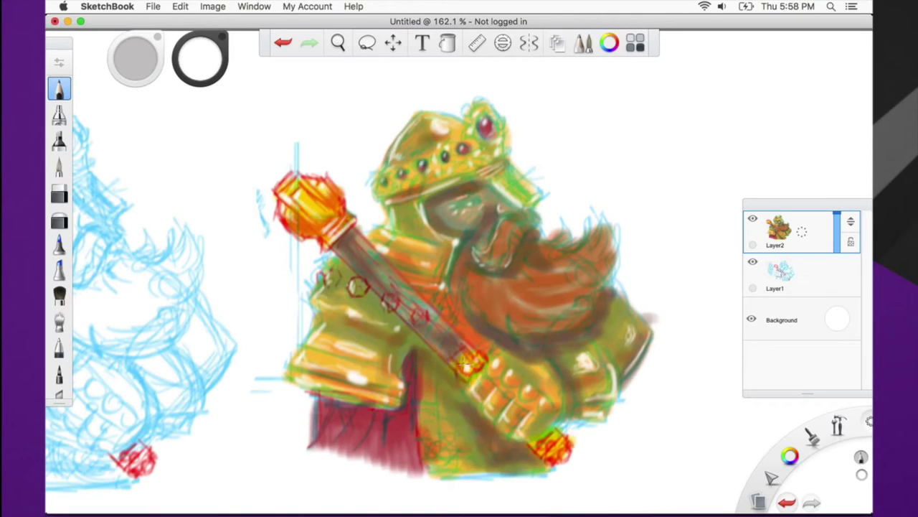
pyautogui.moveTo(543, 443)
pyautogui.mouseDown()
pyautogui.moveTo(552, 441)
pyautogui.moveTo(563, 456)
pyautogui.mouseUp()
pyautogui.press('r')
pyautogui.moveTo(470, 345); pyautogui.dragTo(434, 385)
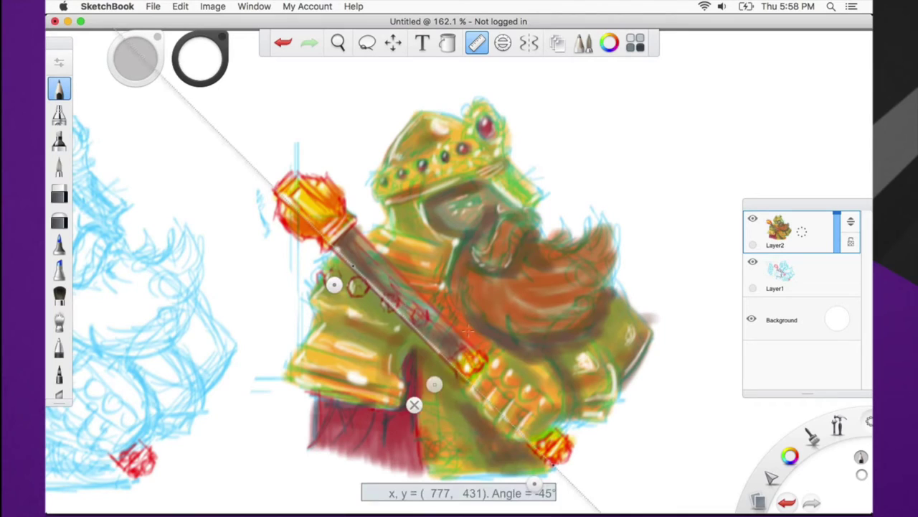
pyautogui.moveTo(434, 385); pyautogui.dragTo(450, 367)
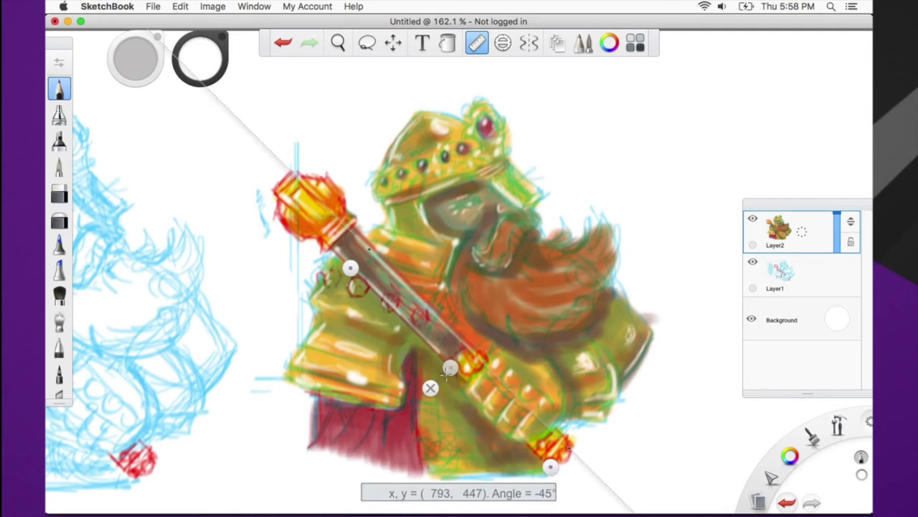
pyautogui.click(430, 389)
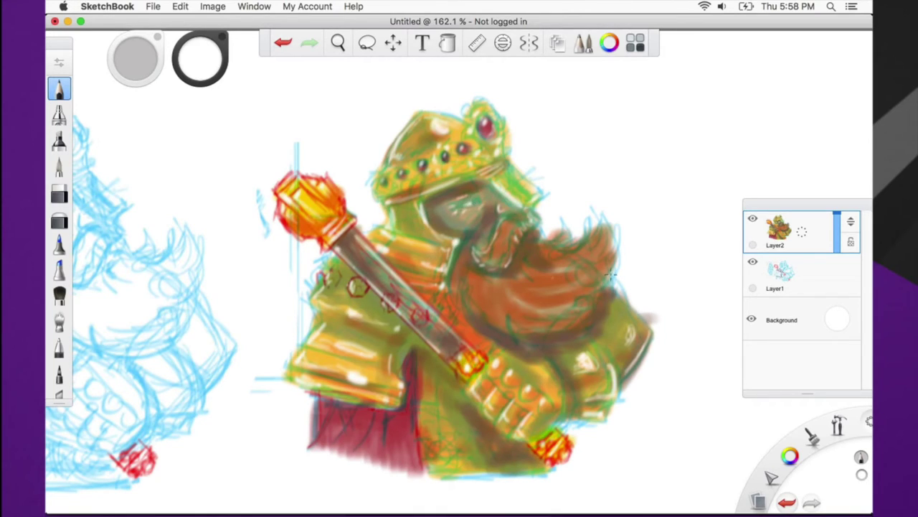
# Switch the color to black and darken the gap between the two shoulder plates
pyautogui.click(789, 456)
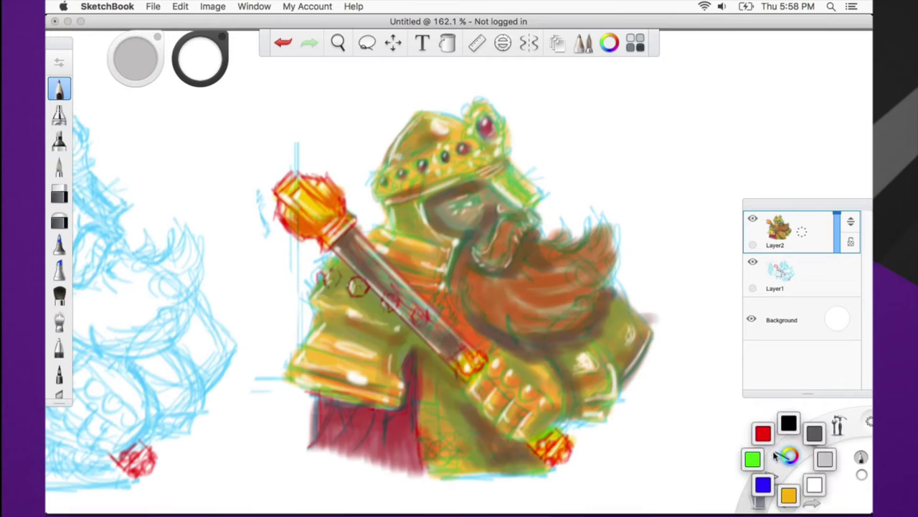
pyautogui.click(789, 422)
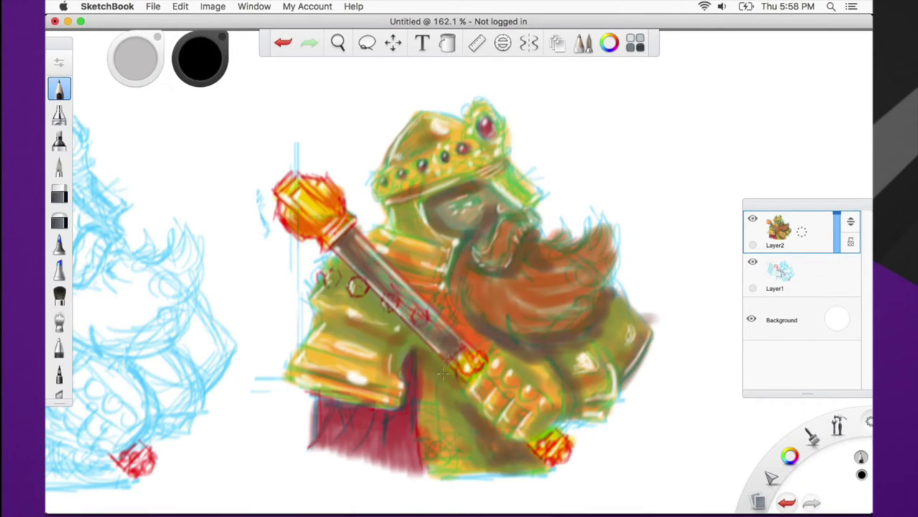
pyautogui.moveTo(402, 351)
pyautogui.mouseDown()
pyautogui.moveTo(395, 375)
pyautogui.moveTo(407, 328)
pyautogui.mouseUp()
pyautogui.moveTo(389, 338)
pyautogui.mouseDown()
pyautogui.moveTo(357, 324)
pyautogui.moveTo(396, 331)
pyautogui.moveTo(416, 349)
pyautogui.mouseUp()
# Darken the inner edge of the face opening and the underside of the crown's brim in black
pyautogui.moveTo(135, 69)
pyautogui.mouseDown()
pyautogui.moveTo(125, 68)
pyautogui.moveTo(136, 72)
pyautogui.moveTo(143, 180)
pyautogui.mouseUp()
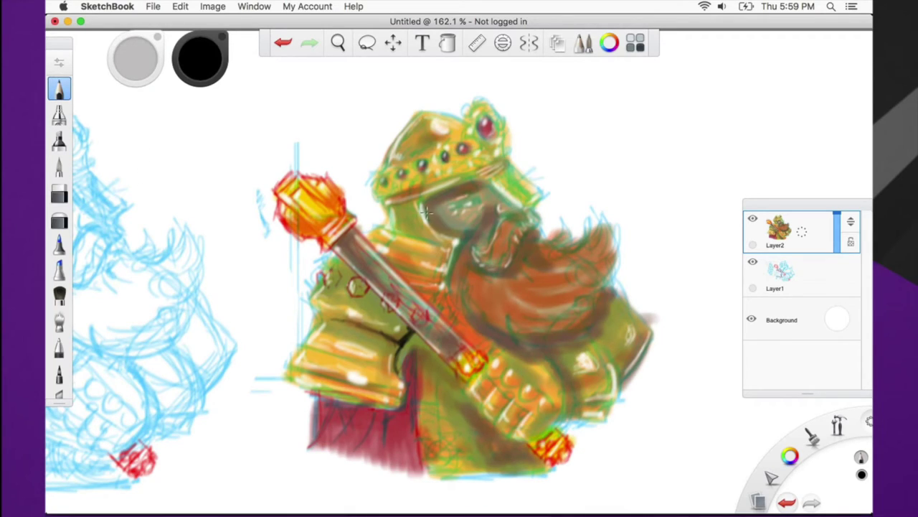
pyautogui.moveTo(426, 208); pyautogui.dragTo(465, 239)
pyautogui.moveTo(389, 208); pyautogui.dragTo(465, 187)
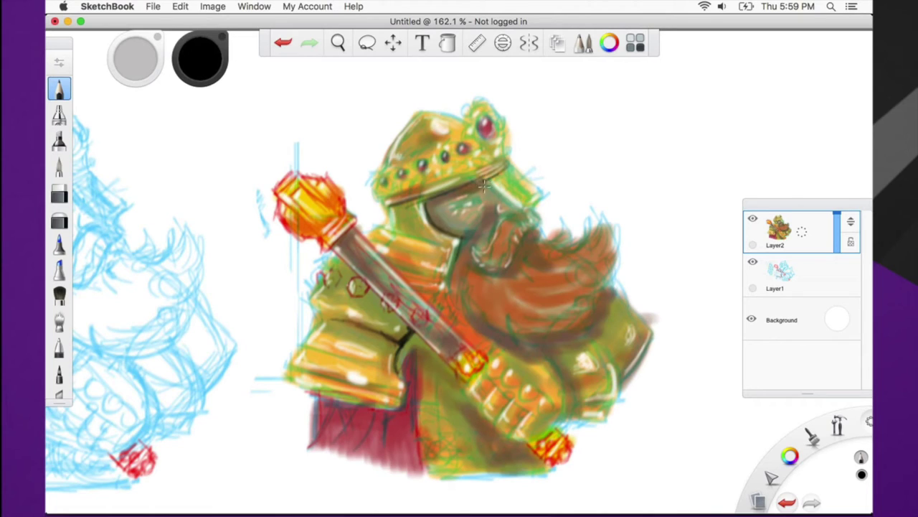
# Draw black accents on the king's eyebrow, eye and nose, and around the moustache
pyautogui.press('space')
pyautogui.moveTo(465, 268); pyautogui.dragTo(555, 199)
pyautogui.moveTo(485, 118)
pyautogui.mouseDown()
pyautogui.moveTo(463, 122)
pyautogui.moveTo(493, 99)
pyautogui.moveTo(489, 120)
pyautogui.moveTo(428, 123)
pyautogui.mouseUp()
pyautogui.moveTo(488, 134)
pyautogui.mouseDown()
pyautogui.moveTo(488, 124)
pyautogui.moveTo(452, 142)
pyautogui.moveTo(498, 118)
pyautogui.moveTo(487, 133)
pyautogui.moveTo(493, 158)
pyautogui.moveTo(550, 170)
pyautogui.moveTo(573, 148)
pyautogui.moveTo(477, 205)
pyautogui.moveTo(459, 241)
pyautogui.mouseUp()
pyautogui.moveTo(495, 215)
pyautogui.mouseDown()
pyautogui.moveTo(505, 185)
pyautogui.moveTo(533, 170)
pyautogui.moveTo(502, 237)
pyautogui.moveTo(482, 216)
pyautogui.moveTo(481, 265)
pyautogui.moveTo(504, 286)
pyautogui.moveTo(537, 290)
pyautogui.moveTo(559, 276)
pyautogui.mouseUp()
pyautogui.moveTo(607, 148)
pyautogui.mouseDown()
pyautogui.moveTo(623, 189)
pyautogui.moveTo(579, 218)
pyautogui.moveTo(577, 246)
pyautogui.mouseUp()
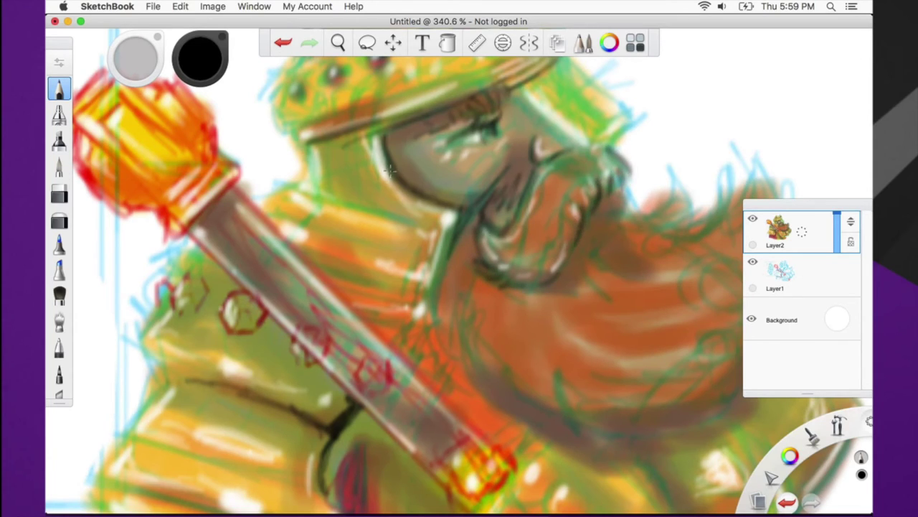
# Outline the helmet's cheek piece and face-opening rim in black, and add dark lines to the upper neck plates
pyautogui.moveTo(388, 130); pyautogui.dragTo(397, 175)
pyautogui.moveTo(316, 149)
pyautogui.mouseDown()
pyautogui.moveTo(292, 181)
pyautogui.moveTo(271, 180)
pyautogui.moveTo(327, 188)
pyautogui.moveTo(392, 214)
pyautogui.mouseUp()
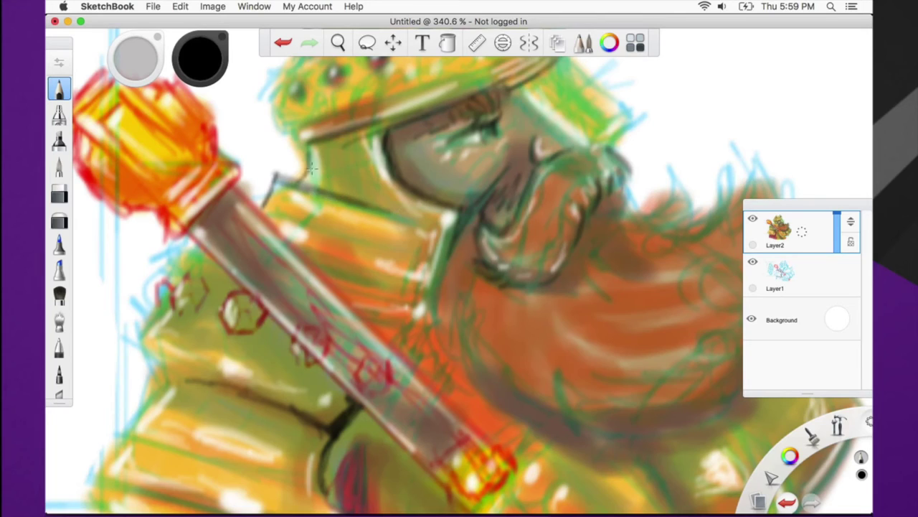
pyautogui.moveTo(362, 150)
pyautogui.mouseDown()
pyautogui.moveTo(377, 192)
pyautogui.moveTo(406, 212)
pyautogui.moveTo(387, 213)
pyautogui.moveTo(404, 217)
pyautogui.mouseUp()
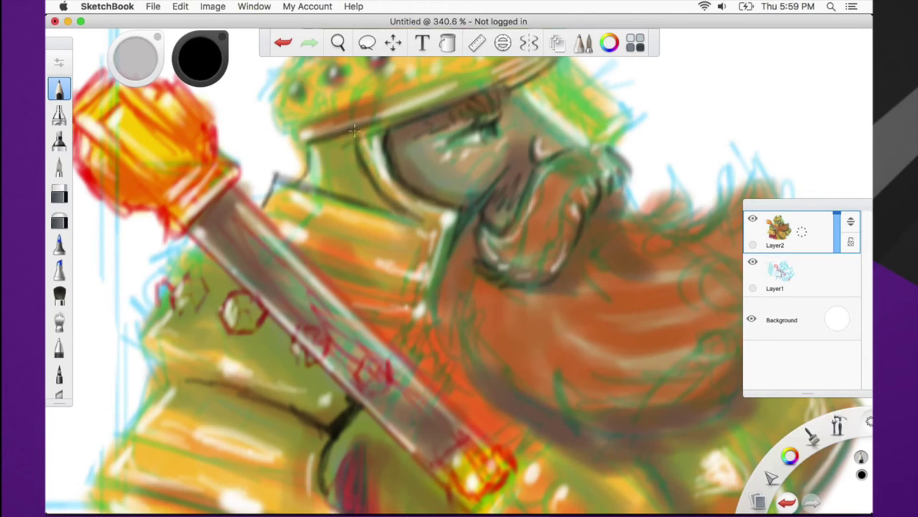
pyautogui.moveTo(353, 129); pyautogui.dragTo(313, 145)
pyautogui.moveTo(302, 260); pyautogui.dragTo(423, 297)
pyautogui.moveTo(320, 230); pyautogui.dragTo(430, 245)
pyautogui.moveTo(298, 167); pyautogui.dragTo(369, 165)
pyautogui.moveTo(309, 148)
pyautogui.mouseDown()
pyautogui.moveTo(361, 140)
pyautogui.moveTo(306, 171)
pyautogui.moveTo(356, 165)
pyautogui.mouseUp()
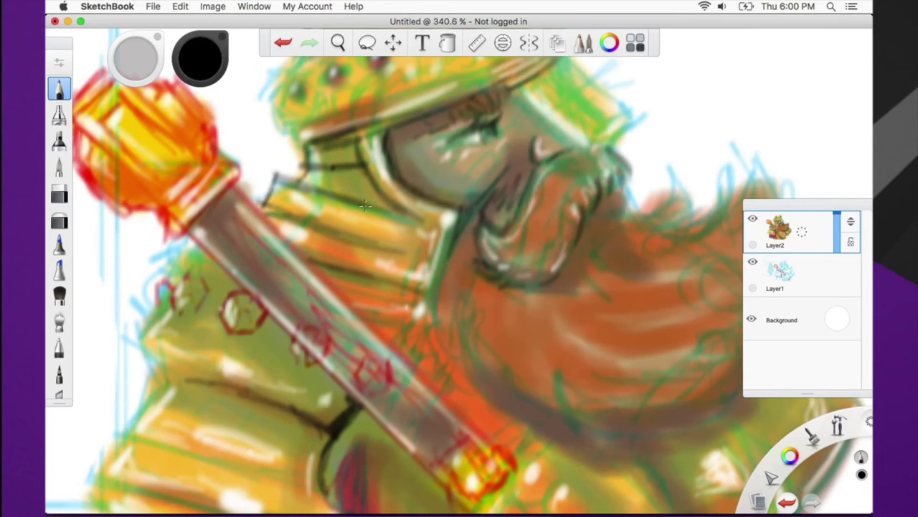
# Darken the gaps between the neck plates and the collar's front edge in black
pyautogui.moveTo(323, 196); pyautogui.dragTo(383, 211)
pyautogui.moveTo(318, 227)
pyautogui.mouseDown()
pyautogui.moveTo(408, 243)
pyautogui.moveTo(426, 259)
pyautogui.moveTo(417, 234)
pyautogui.moveTo(415, 247)
pyautogui.moveTo(420, 229)
pyautogui.moveTo(399, 315)
pyautogui.mouseUp()
pyautogui.moveTo(450, 231); pyautogui.dragTo(415, 348)
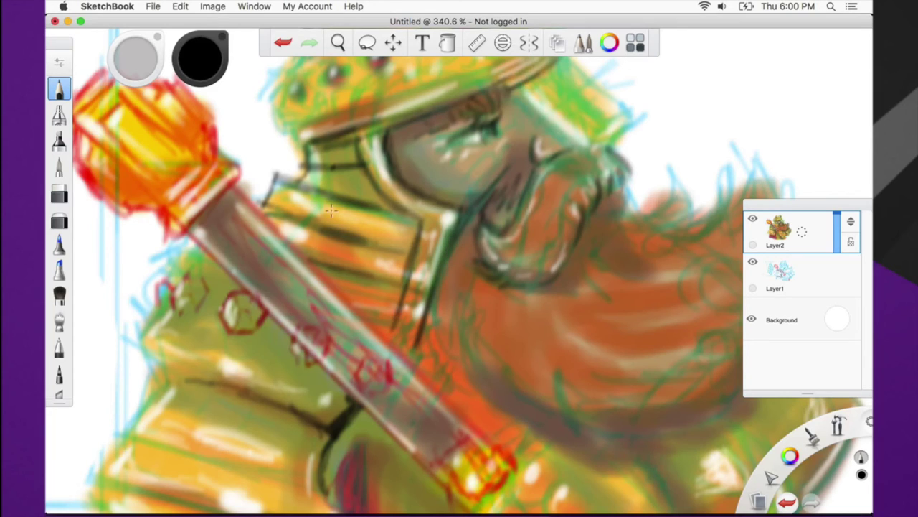
pyautogui.moveTo(308, 144); pyautogui.dragTo(290, 192)
pyautogui.moveTo(428, 287); pyautogui.dragTo(417, 328)
pyautogui.moveTo(398, 304); pyautogui.dragTo(385, 330)
# Outline the crown's brim and the far cheek guard in black, and add dark accents around the nose and brow
pyautogui.press('space')
pyautogui.moveTo(363, 259); pyautogui.dragTo(342, 386)
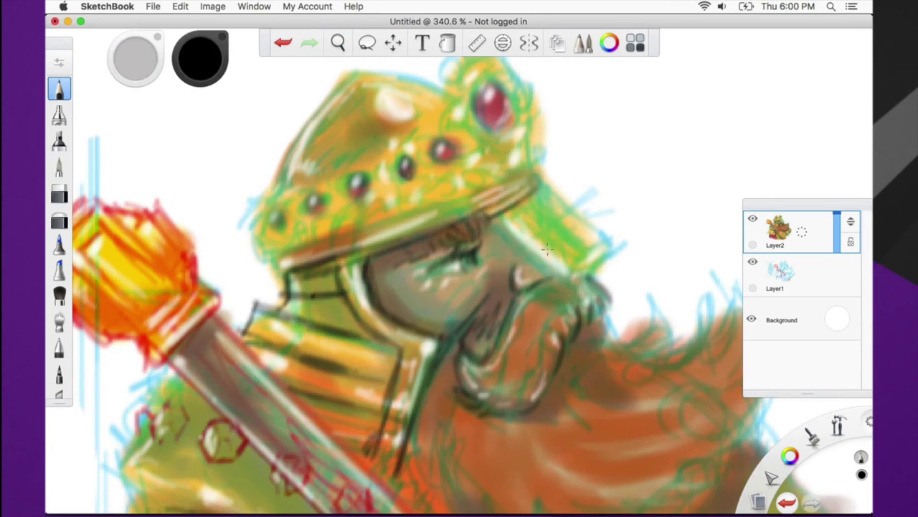
pyautogui.moveTo(508, 231)
pyautogui.mouseDown()
pyautogui.moveTo(480, 217)
pyautogui.moveTo(404, 251)
pyautogui.mouseUp()
pyautogui.moveTo(466, 203); pyautogui.dragTo(538, 159)
pyautogui.moveTo(513, 241)
pyautogui.mouseDown()
pyautogui.moveTo(578, 288)
pyautogui.moveTo(612, 248)
pyautogui.moveTo(534, 269)
pyautogui.moveTo(572, 265)
pyautogui.mouseUp()
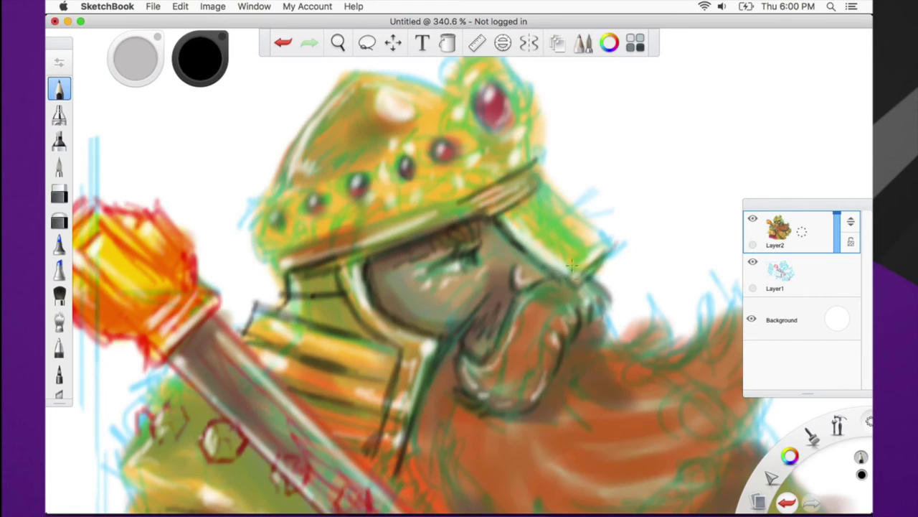
pyautogui.moveTo(554, 208)
pyautogui.mouseDown()
pyautogui.moveTo(573, 240)
pyautogui.moveTo(606, 251)
pyautogui.moveTo(619, 238)
pyautogui.mouseUp()
pyautogui.moveTo(515, 223)
pyautogui.mouseDown()
pyautogui.moveTo(550, 219)
pyautogui.moveTo(561, 243)
pyautogui.moveTo(538, 199)
pyautogui.moveTo(546, 202)
pyautogui.moveTo(521, 204)
pyautogui.moveTo(537, 204)
pyautogui.moveTo(521, 216)
pyautogui.moveTo(526, 233)
pyautogui.moveTo(578, 267)
pyautogui.moveTo(580, 253)
pyautogui.moveTo(524, 259)
pyautogui.moveTo(524, 249)
pyautogui.moveTo(488, 289)
pyautogui.mouseUp()
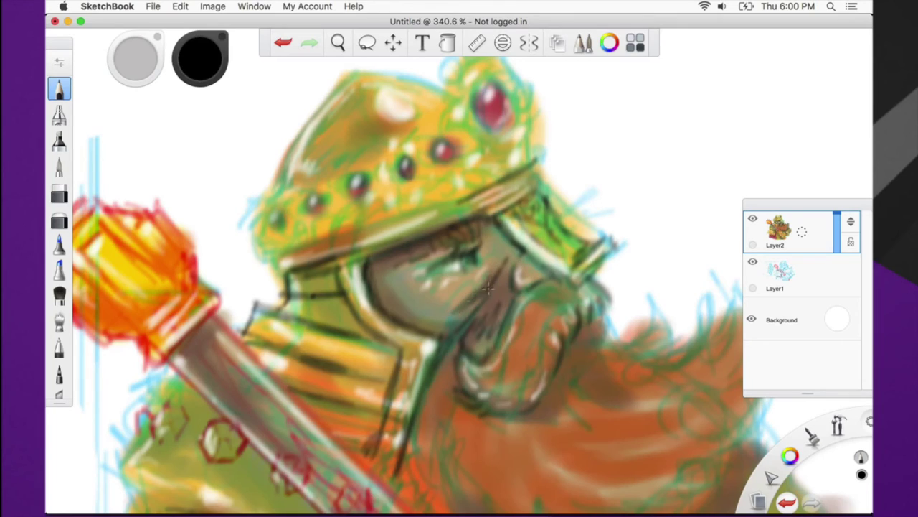
pyautogui.moveTo(505, 244)
pyautogui.mouseDown()
pyautogui.moveTo(516, 260)
pyautogui.moveTo(487, 259)
pyautogui.moveTo(479, 240)
pyautogui.mouseUp()
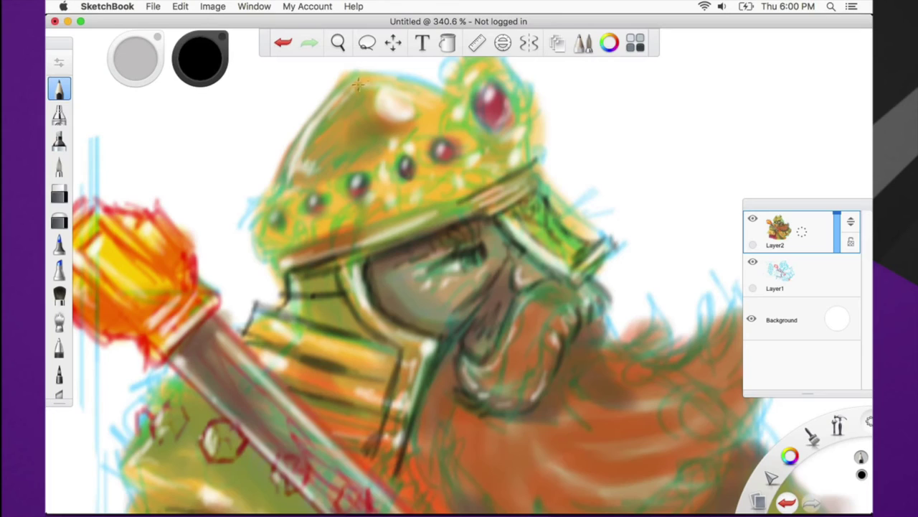
# Select the eye area with the Lasso and move it slightly toward the nose, then return to the pencil
pyautogui.click(367, 43)
pyautogui.moveTo(502, 245)
pyautogui.mouseDown()
pyautogui.moveTo(426, 293)
pyautogui.moveTo(412, 259)
pyautogui.moveTo(479, 220)
pyautogui.moveTo(527, 252)
pyautogui.mouseUp()
pyautogui.moveTo(543, 182); pyautogui.dragTo(172, 86)
pyautogui.moveTo(96, 128); pyautogui.dragTo(53, 113)
pyautogui.click(59, 89)
pyautogui.click(95, 130)
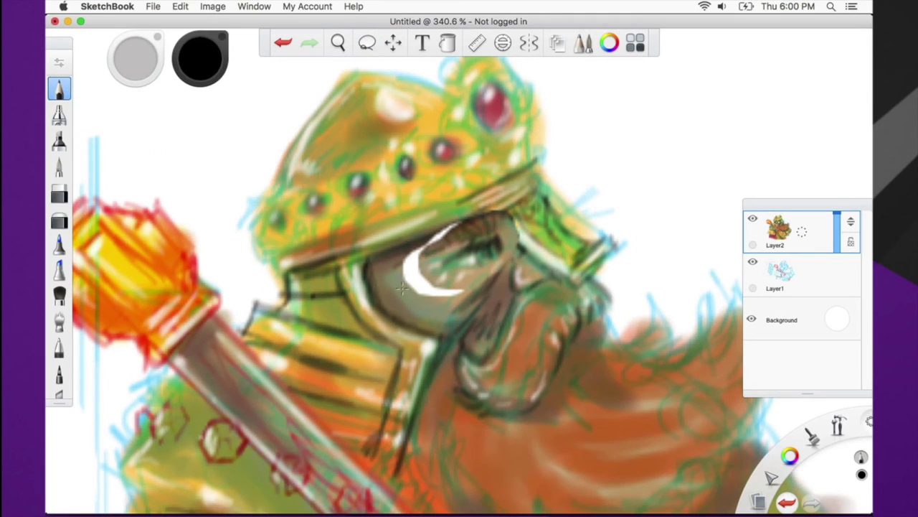
# Paint over the white gap on the cheek with olive and tan sampled from the face
pyautogui.keyDown('alt'); pyautogui.click(407, 260); pyautogui.keyUp('alt')
pyautogui.moveTo(415, 264)
pyautogui.mouseDown()
pyautogui.moveTo(409, 288)
pyautogui.moveTo(429, 284)
pyautogui.moveTo(451, 299)
pyautogui.moveTo(402, 293)
pyautogui.moveTo(406, 282)
pyautogui.moveTo(460, 287)
pyautogui.mouseUp()
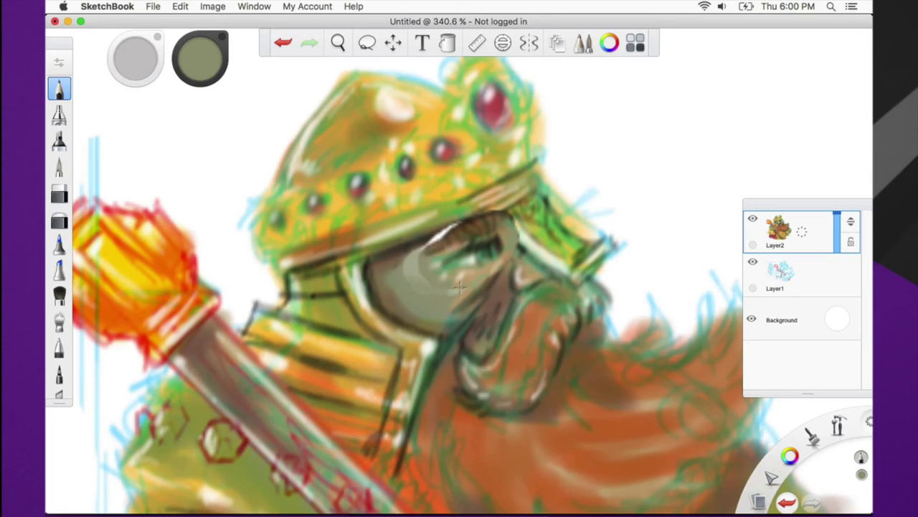
pyautogui.moveTo(141, 80); pyautogui.dragTo(143, 57)
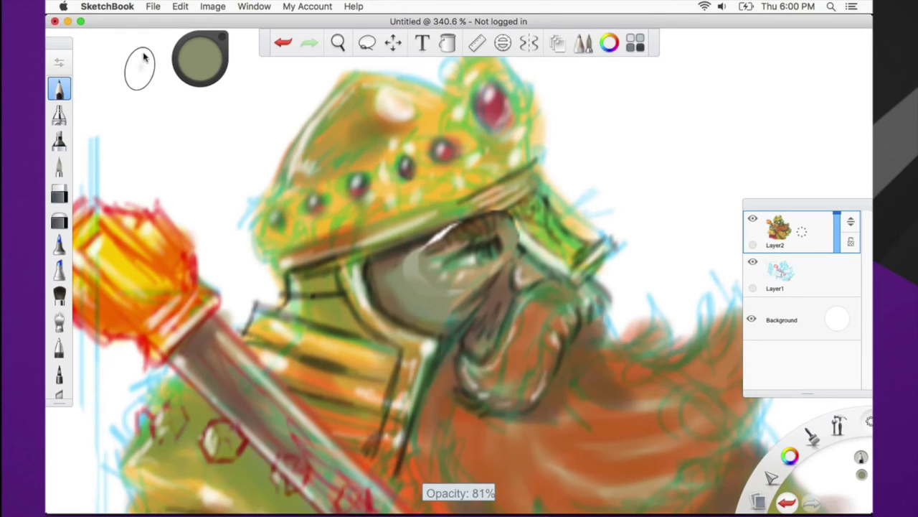
pyautogui.keyDown('alt'); pyautogui.click(468, 284); pyautogui.keyUp('alt')
pyautogui.moveTo(459, 287); pyautogui.dragTo(439, 294)
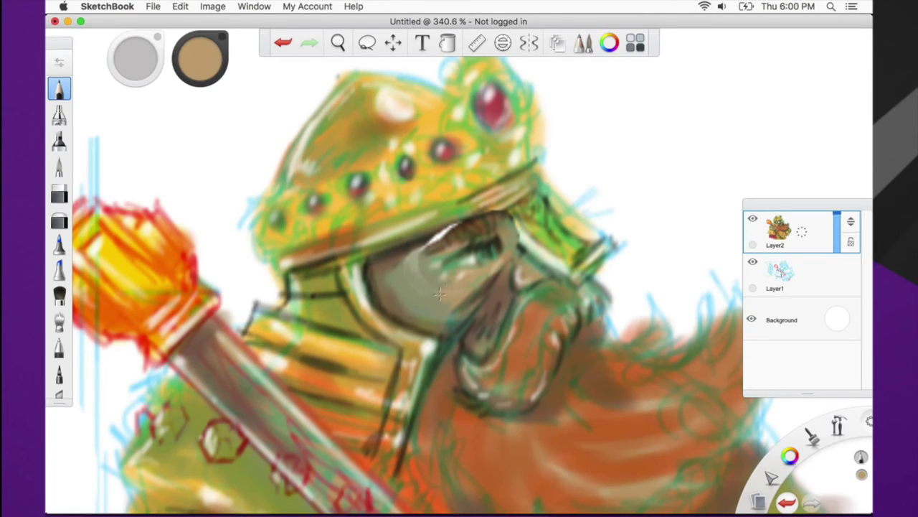
# Fill the remaining gap above the brow with sampled brown and blend the surrounding skin with sampled olive
pyautogui.keyDown('alt'); pyautogui.click(453, 241); pyautogui.keyUp('alt')
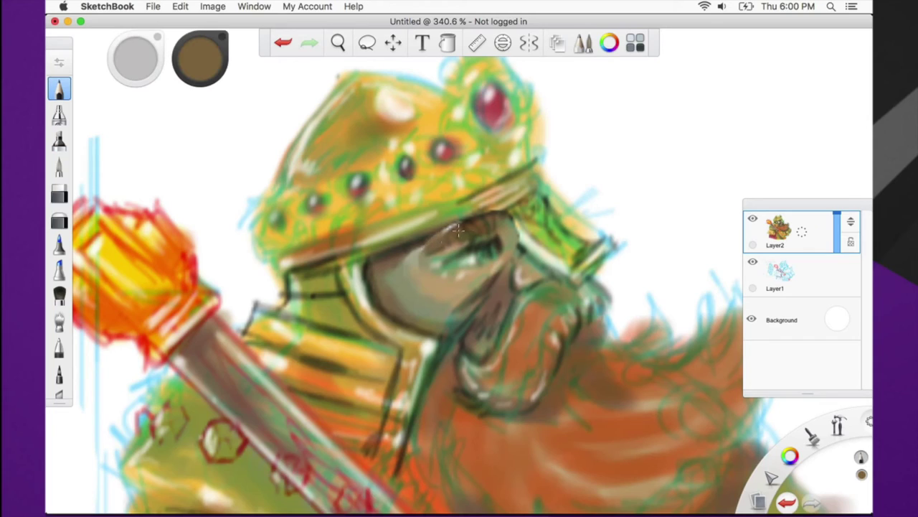
pyautogui.moveTo(421, 250)
pyautogui.mouseDown()
pyautogui.moveTo(407, 260)
pyautogui.moveTo(419, 268)
pyautogui.mouseUp()
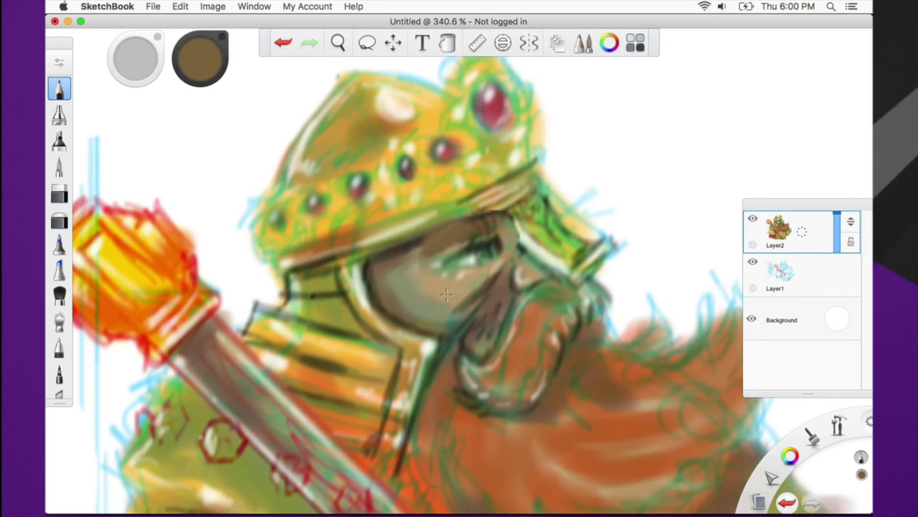
pyautogui.keyDown('alt'); pyautogui.click(427, 250); pyautogui.keyUp('alt')
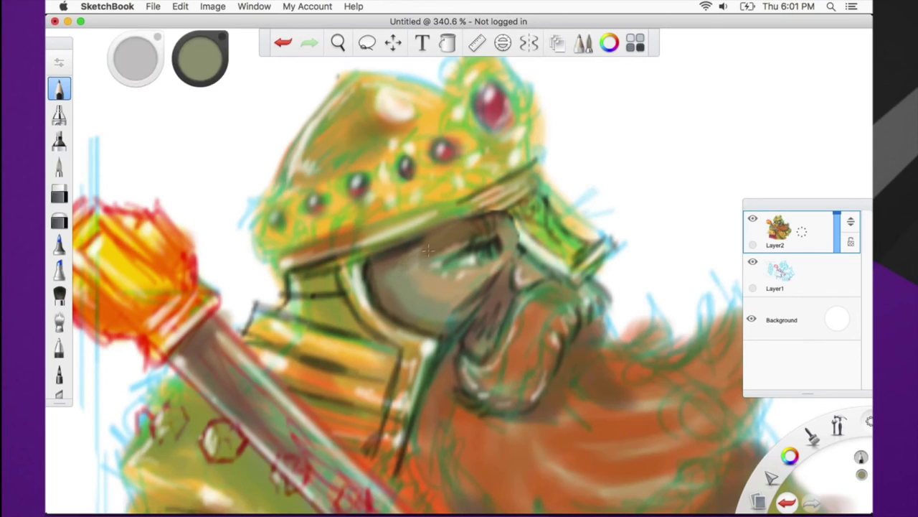
pyautogui.moveTo(500, 264); pyautogui.dragTo(495, 294)
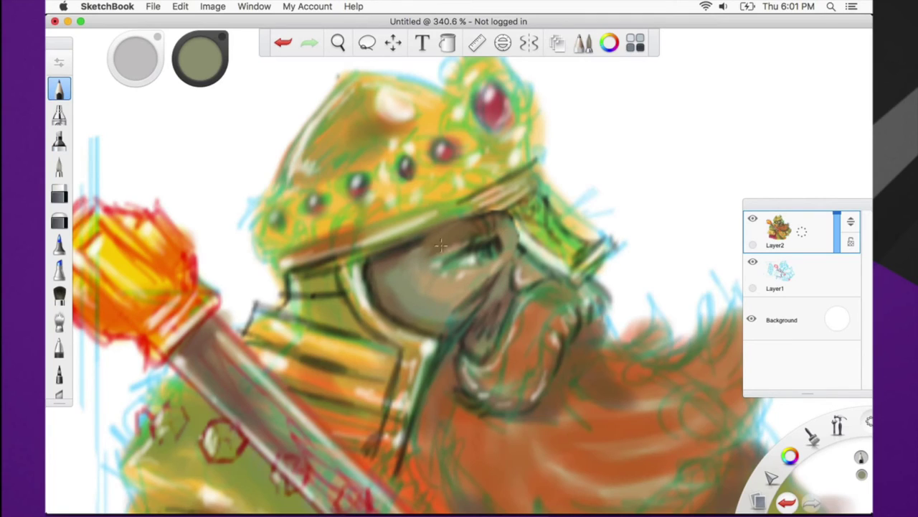
# Sample a dark tone from the face and deepen the shadows inside the face opening and beside the moustache
pyautogui.keyDown('alt'); pyautogui.click(413, 242); pyautogui.keyUp('alt')
pyautogui.moveTo(435, 235)
pyautogui.mouseDown()
pyautogui.moveTo(503, 206)
pyautogui.moveTo(468, 220)
pyautogui.moveTo(492, 217)
pyautogui.mouseUp()
pyautogui.moveTo(505, 212)
pyautogui.mouseDown()
pyautogui.moveTo(519, 248)
pyautogui.moveTo(512, 219)
pyautogui.moveTo(503, 262)
pyautogui.moveTo(524, 255)
pyautogui.moveTo(503, 223)
pyautogui.moveTo(510, 219)
pyautogui.moveTo(504, 255)
pyautogui.moveTo(472, 290)
pyautogui.moveTo(493, 231)
pyautogui.mouseUp()
pyautogui.moveTo(566, 281)
pyautogui.mouseDown()
pyautogui.moveTo(584, 302)
pyautogui.moveTo(594, 286)
pyautogui.moveTo(577, 331)
pyautogui.moveTo(595, 332)
pyautogui.moveTo(566, 369)
pyautogui.moveTo(631, 345)
pyautogui.moveTo(651, 311)
pyautogui.moveTo(611, 356)
pyautogui.mouseUp()
pyautogui.moveTo(386, 270)
pyautogui.mouseDown()
pyautogui.moveTo(389, 304)
pyautogui.moveTo(393, 284)
pyautogui.moveTo(411, 314)
pyautogui.moveTo(380, 269)
pyautogui.moveTo(393, 302)
pyautogui.moveTo(451, 334)
pyautogui.moveTo(421, 403)
pyautogui.moveTo(444, 335)
pyautogui.moveTo(372, 270)
pyautogui.mouseUp()
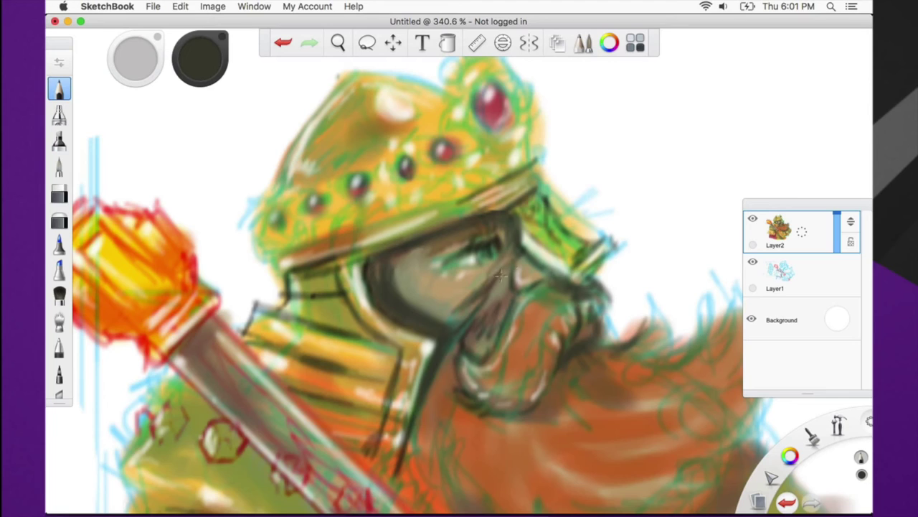
# Add dark outlines and accents to the gauntlet's fingers, the forearm armor and the far shoulder
pyautogui.press('space')
pyautogui.moveTo(454, 376); pyautogui.dragTo(522, 373)
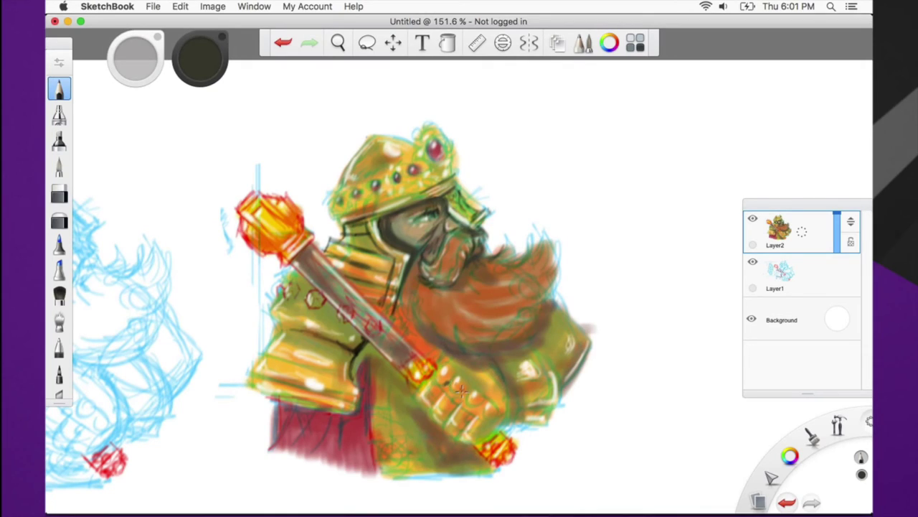
pyautogui.moveTo(484, 408)
pyautogui.mouseDown()
pyautogui.moveTo(474, 446)
pyautogui.moveTo(502, 419)
pyautogui.moveTo(508, 383)
pyautogui.moveTo(512, 417)
pyautogui.moveTo(550, 404)
pyautogui.moveTo(530, 411)
pyautogui.moveTo(542, 419)
pyautogui.moveTo(516, 423)
pyautogui.moveTo(547, 422)
pyautogui.moveTo(526, 411)
pyautogui.mouseUp()
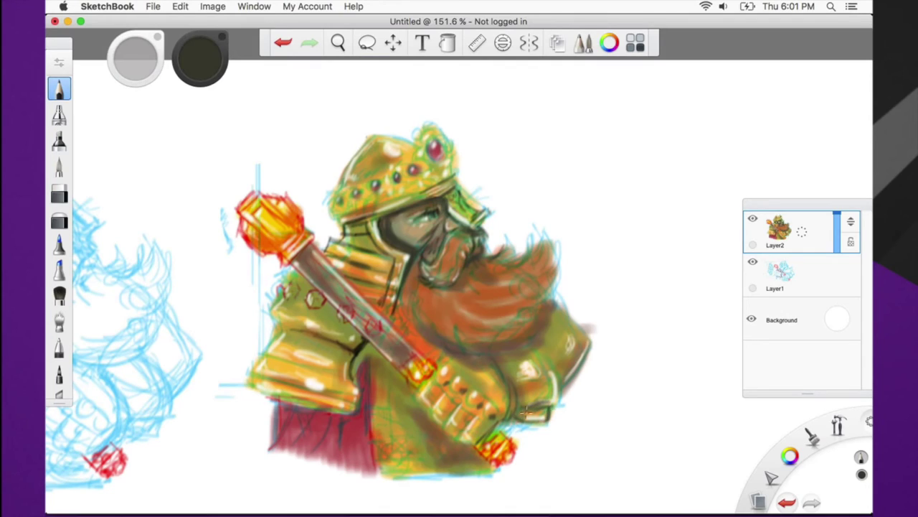
pyautogui.moveTo(545, 348); pyautogui.dragTo(568, 371)
pyautogui.moveTo(560, 304)
pyautogui.mouseDown()
pyautogui.moveTo(569, 337)
pyautogui.moveTo(561, 355)
pyautogui.moveTo(549, 351)
pyautogui.moveTo(558, 300)
pyautogui.moveTo(583, 336)
pyautogui.moveTo(586, 358)
pyautogui.moveTo(562, 353)
pyautogui.moveTo(580, 344)
pyautogui.moveTo(573, 327)
pyautogui.moveTo(583, 368)
pyautogui.mouseUp()
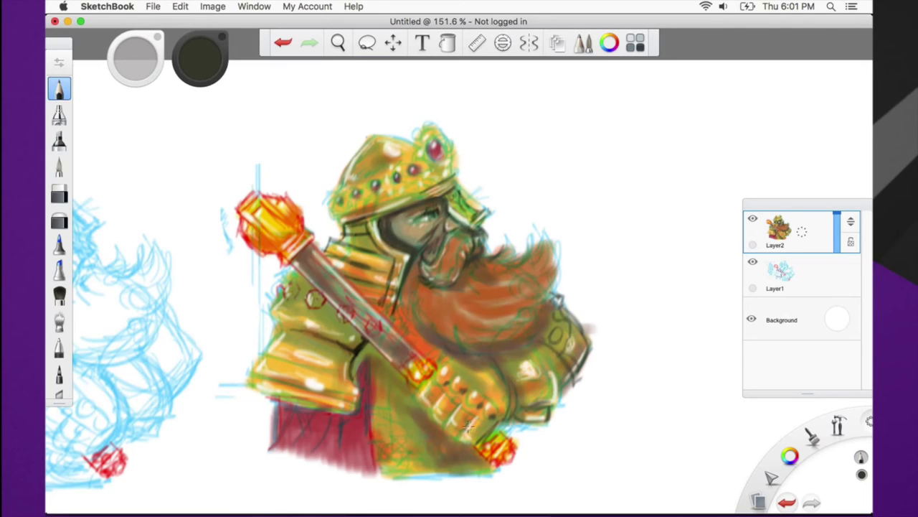
# Add dark accents to the gauntlet's fingers and back of the hand, and deepen the shadow between the near sleeve and torso
pyautogui.moveTo(454, 407)
pyautogui.mouseDown()
pyautogui.moveTo(436, 420)
pyautogui.moveTo(443, 393)
pyautogui.moveTo(422, 420)
pyautogui.moveTo(419, 403)
pyautogui.moveTo(466, 441)
pyautogui.mouseUp()
pyautogui.moveTo(423, 400)
pyautogui.mouseDown()
pyautogui.moveTo(441, 368)
pyautogui.moveTo(469, 380)
pyautogui.moveTo(451, 362)
pyautogui.moveTo(480, 368)
pyautogui.moveTo(461, 378)
pyautogui.moveTo(466, 385)
pyautogui.moveTo(501, 393)
pyautogui.mouseUp()
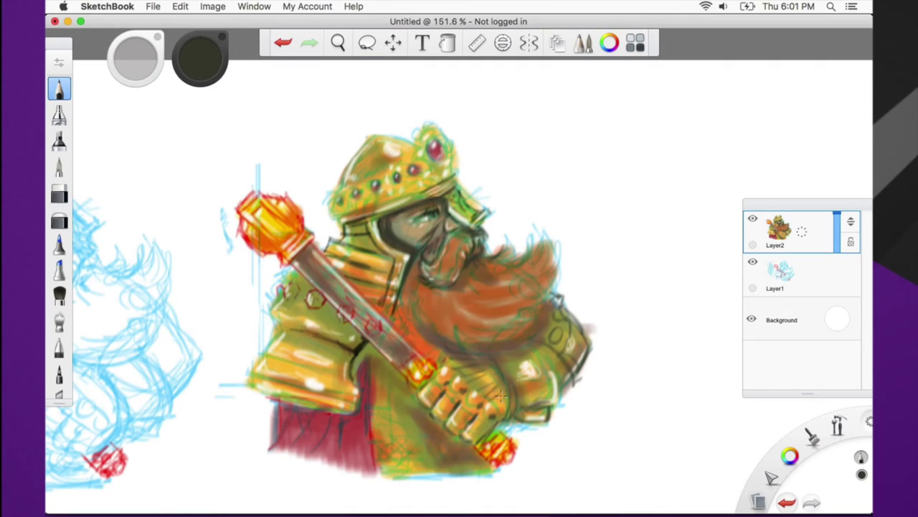
pyautogui.moveTo(370, 380)
pyautogui.mouseDown()
pyautogui.moveTo(361, 355)
pyautogui.moveTo(375, 353)
pyautogui.moveTo(364, 370)
pyautogui.moveTo(380, 358)
pyautogui.moveTo(363, 387)
pyautogui.moveTo(379, 375)
pyautogui.moveTo(386, 405)
pyautogui.mouseUp()
pyautogui.moveTo(376, 360); pyautogui.dragTo(335, 399)
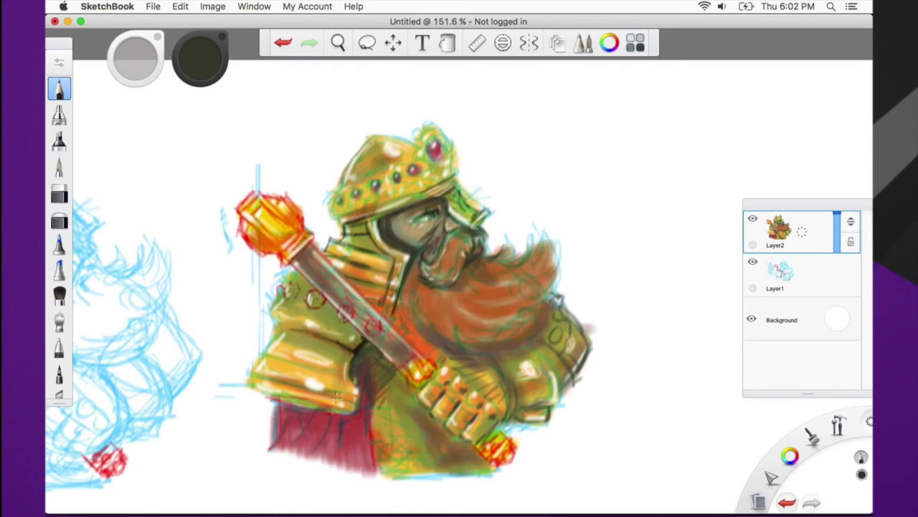
# Darken the outlines, plate edges and shading lines of the near shoulder and upper-arm armor
pyautogui.moveTo(283, 334)
pyautogui.mouseDown()
pyautogui.moveTo(321, 336)
pyautogui.moveTo(304, 320)
pyautogui.moveTo(353, 339)
pyautogui.mouseUp()
pyautogui.moveTo(269, 313)
pyautogui.mouseDown()
pyautogui.moveTo(293, 299)
pyautogui.moveTo(329, 305)
pyautogui.moveTo(327, 317)
pyautogui.moveTo(277, 343)
pyautogui.moveTo(355, 358)
pyautogui.moveTo(343, 375)
pyautogui.moveTo(356, 387)
pyautogui.moveTo(354, 412)
pyautogui.mouseUp()
pyautogui.moveTo(244, 392); pyautogui.dragTo(356, 417)
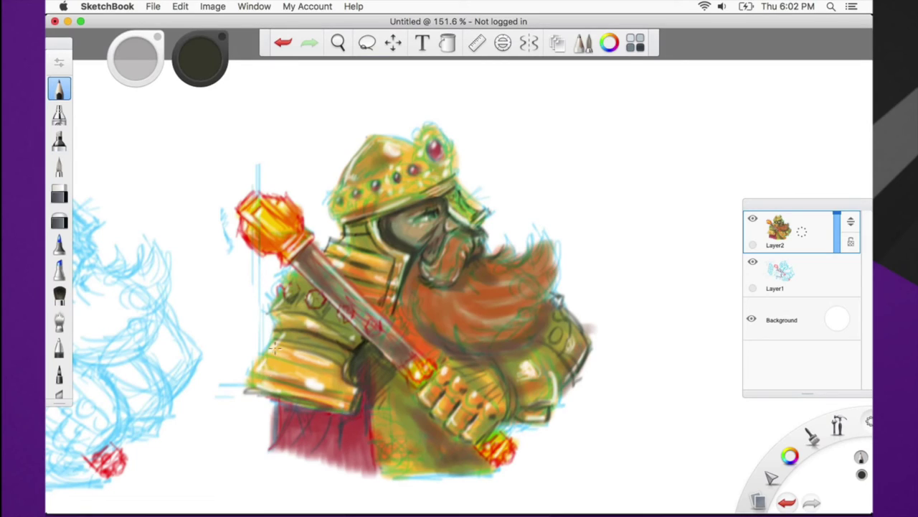
pyautogui.moveTo(265, 317)
pyautogui.mouseDown()
pyautogui.moveTo(281, 330)
pyautogui.moveTo(269, 342)
pyautogui.moveTo(316, 321)
pyautogui.moveTo(331, 327)
pyautogui.moveTo(293, 339)
pyautogui.mouseUp()
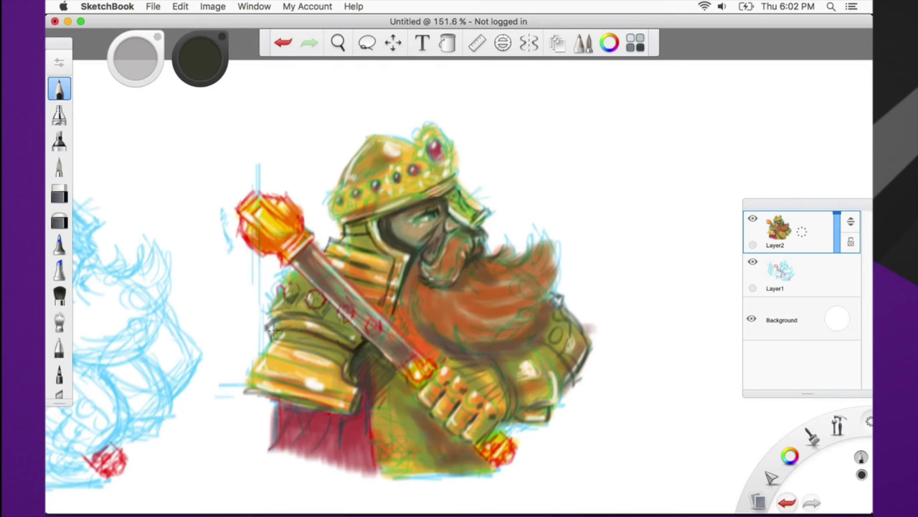
pyautogui.moveTo(280, 291)
pyautogui.mouseDown()
pyautogui.moveTo(267, 323)
pyautogui.moveTo(285, 324)
pyautogui.moveTo(260, 352)
pyautogui.moveTo(337, 366)
pyautogui.moveTo(248, 356)
pyautogui.moveTo(259, 348)
pyautogui.moveTo(244, 380)
pyautogui.moveTo(353, 399)
pyautogui.mouseUp()
pyautogui.moveTo(253, 352); pyautogui.dragTo(347, 377)
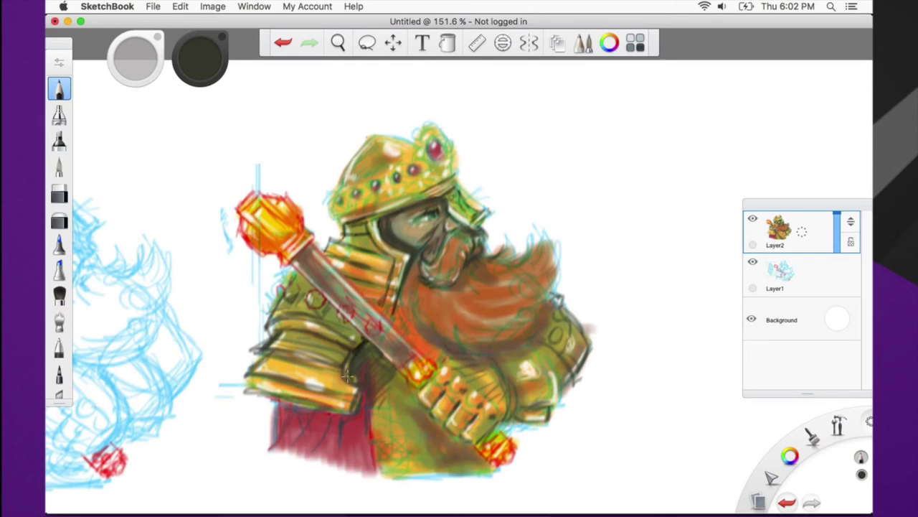
# Draw dark belt and fold details on the torso below the gauntlet
pyautogui.moveTo(443, 445)
pyautogui.mouseDown()
pyautogui.moveTo(434, 433)
pyautogui.moveTo(444, 429)
pyautogui.moveTo(459, 441)
pyautogui.moveTo(429, 446)
pyautogui.moveTo(418, 431)
pyautogui.moveTo(406, 454)
pyautogui.moveTo(479, 459)
pyautogui.moveTo(404, 463)
pyautogui.mouseUp()
pyautogui.moveTo(395, 429)
pyautogui.mouseDown()
pyautogui.moveTo(431, 424)
pyautogui.moveTo(380, 424)
pyautogui.moveTo(412, 423)
pyautogui.moveTo(393, 434)
pyautogui.moveTo(409, 439)
pyautogui.moveTo(402, 452)
pyautogui.moveTo(392, 435)
pyautogui.moveTo(409, 458)
pyautogui.moveTo(446, 444)
pyautogui.mouseUp()
pyautogui.moveTo(414, 390); pyautogui.dragTo(418, 393)
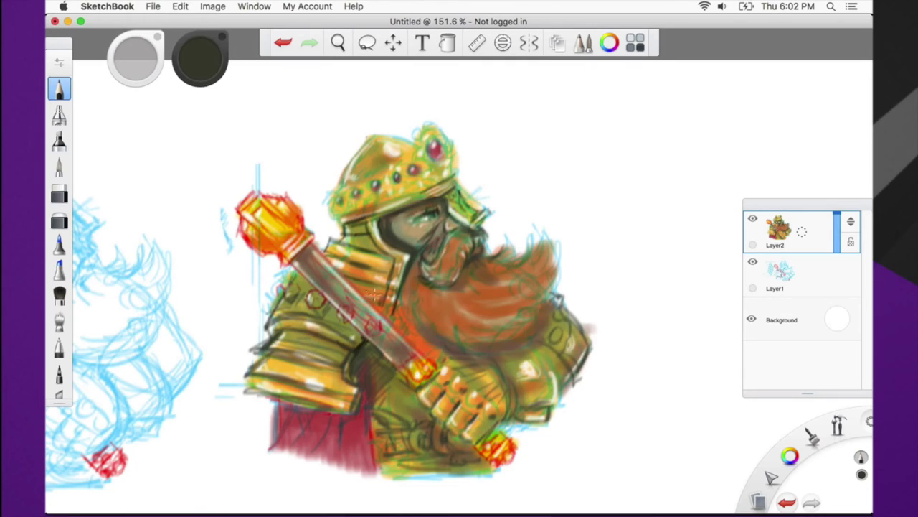
# Stroke dark hair strands through the beard from beside the face opening and scepter out to its swept tips
pyautogui.moveTo(396, 311)
pyautogui.mouseDown()
pyautogui.moveTo(400, 337)
pyautogui.moveTo(416, 303)
pyautogui.moveTo(441, 362)
pyautogui.moveTo(449, 359)
pyautogui.moveTo(414, 345)
pyautogui.moveTo(410, 330)
pyautogui.moveTo(431, 347)
pyautogui.mouseUp()
pyautogui.moveTo(406, 291)
pyautogui.mouseDown()
pyautogui.moveTo(402, 315)
pyautogui.moveTo(427, 341)
pyautogui.moveTo(479, 352)
pyautogui.moveTo(500, 335)
pyautogui.moveTo(530, 338)
pyautogui.moveTo(535, 322)
pyautogui.moveTo(510, 316)
pyautogui.moveTo(546, 291)
pyautogui.moveTo(554, 270)
pyautogui.moveTo(524, 293)
pyautogui.moveTo(541, 285)
pyautogui.mouseUp()
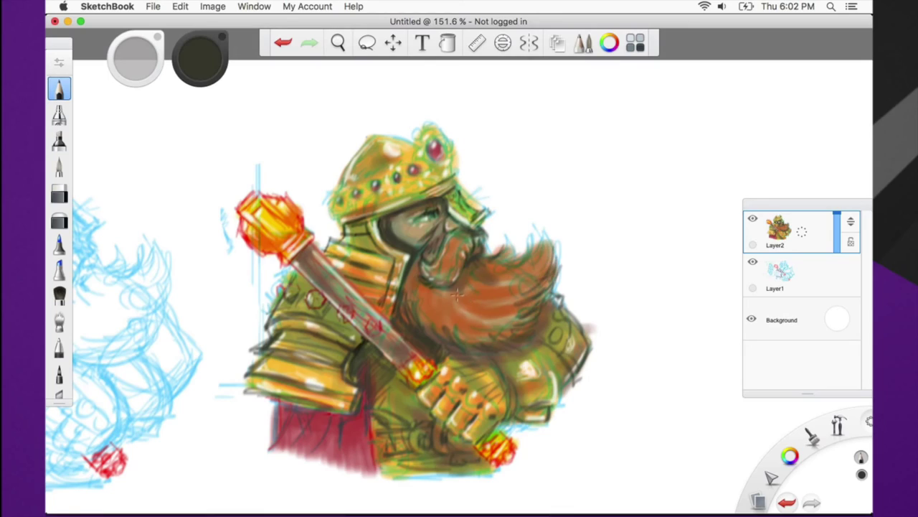
pyautogui.moveTo(465, 289); pyautogui.dragTo(509, 282)
pyautogui.moveTo(410, 269); pyautogui.dragTo(421, 240)
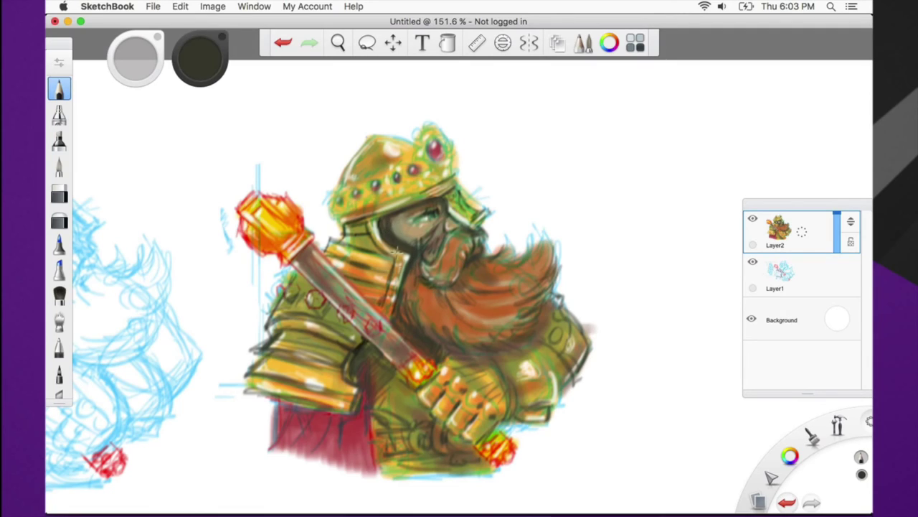
pyautogui.moveTo(500, 288)
pyautogui.mouseDown()
pyautogui.moveTo(546, 248)
pyautogui.moveTo(543, 268)
pyautogui.mouseUp()
# Darken the far shoulder's outer edge and deepen the shadow beneath the beard
pyautogui.moveTo(535, 349)
pyautogui.mouseDown()
pyautogui.moveTo(556, 395)
pyautogui.moveTo(534, 351)
pyautogui.mouseUp()
pyautogui.moveTo(564, 381); pyautogui.dragTo(582, 341)
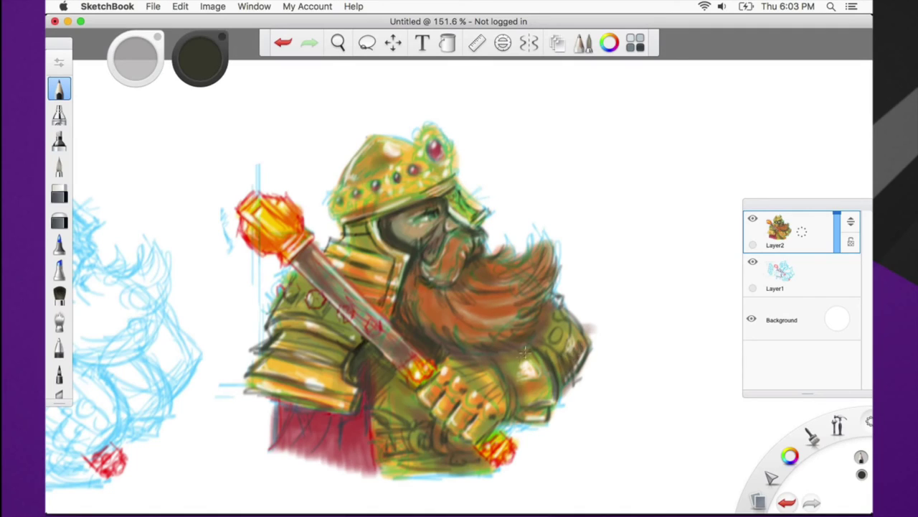
pyautogui.moveTo(493, 356); pyautogui.dragTo(522, 348)
# Darken the scepter's shaft, collar and pommel, and accent the gauntlet edges around the grip
pyautogui.moveTo(348, 305)
pyautogui.mouseDown()
pyautogui.moveTo(373, 326)
pyautogui.moveTo(337, 305)
pyautogui.moveTo(393, 345)
pyautogui.mouseUp()
pyautogui.moveTo(383, 338)
pyautogui.mouseDown()
pyautogui.moveTo(317, 265)
pyautogui.moveTo(327, 272)
pyautogui.moveTo(303, 256)
pyautogui.moveTo(295, 262)
pyautogui.moveTo(304, 260)
pyautogui.moveTo(308, 278)
pyautogui.moveTo(254, 228)
pyautogui.moveTo(292, 233)
pyautogui.mouseUp()
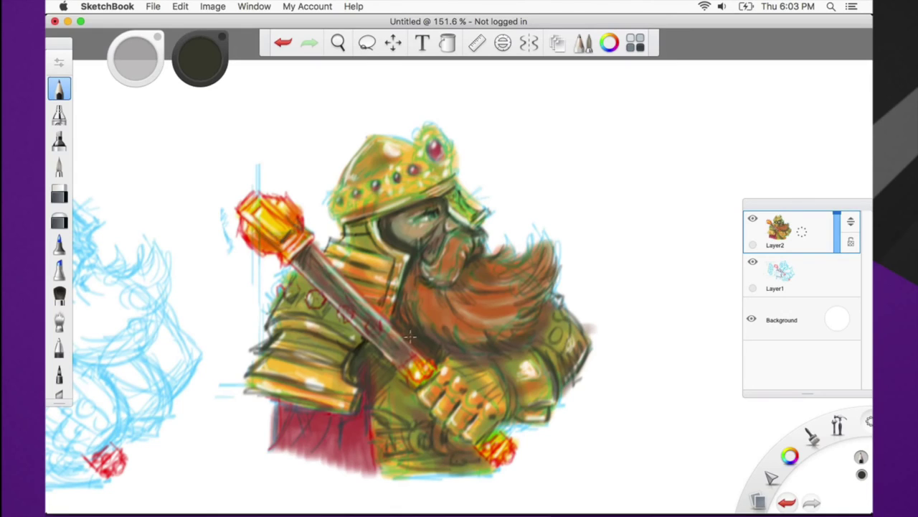
pyautogui.moveTo(415, 359)
pyautogui.mouseDown()
pyautogui.moveTo(429, 369)
pyautogui.moveTo(418, 374)
pyautogui.mouseUp()
pyautogui.moveTo(492, 434)
pyautogui.mouseDown()
pyautogui.moveTo(485, 455)
pyautogui.moveTo(505, 455)
pyautogui.moveTo(500, 468)
pyautogui.moveTo(515, 441)
pyautogui.moveTo(493, 468)
pyautogui.moveTo(425, 401)
pyautogui.mouseUp()
pyautogui.moveTo(448, 360); pyautogui.dragTo(434, 370)
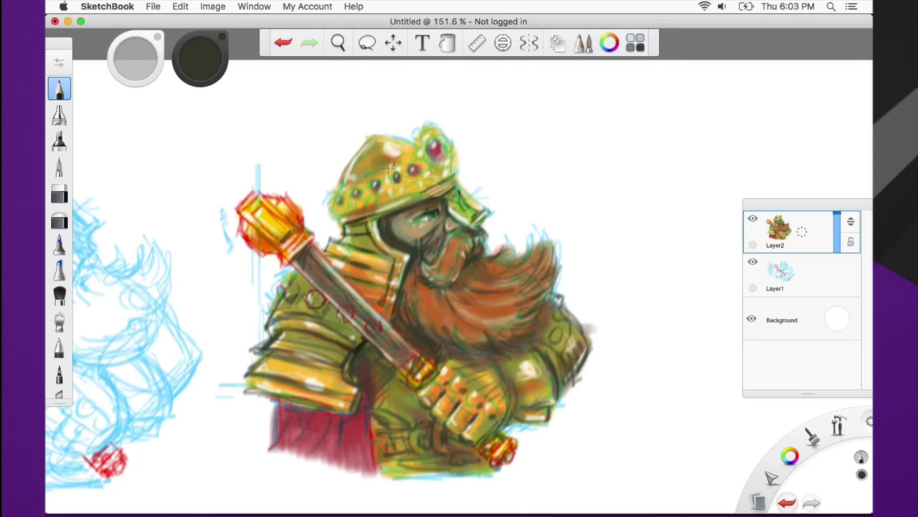
# Shade the helmet dome with dark strokes and outline the crown band and its gems
pyautogui.moveTo(373, 170)
pyautogui.mouseDown()
pyautogui.moveTo(377, 148)
pyautogui.moveTo(358, 174)
pyautogui.moveTo(377, 153)
pyautogui.moveTo(383, 165)
pyautogui.moveTo(426, 169)
pyautogui.moveTo(414, 151)
pyautogui.mouseUp()
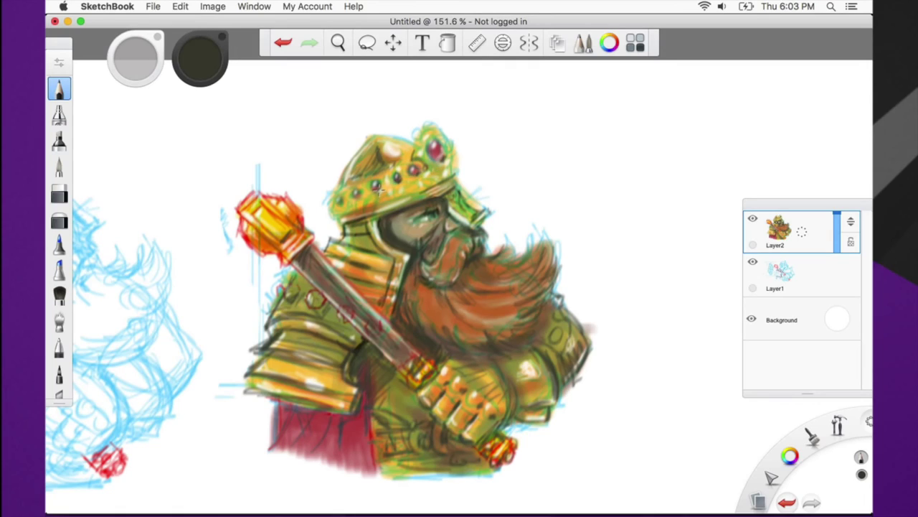
pyautogui.moveTo(331, 206)
pyautogui.mouseDown()
pyautogui.moveTo(342, 175)
pyautogui.moveTo(352, 188)
pyautogui.moveTo(365, 184)
pyautogui.moveTo(356, 172)
pyautogui.moveTo(412, 165)
pyautogui.moveTo(377, 184)
pyautogui.moveTo(420, 170)
pyautogui.mouseUp()
pyautogui.moveTo(356, 196); pyautogui.dragTo(343, 196)
pyautogui.moveTo(414, 184)
pyautogui.mouseDown()
pyautogui.moveTo(331, 217)
pyautogui.moveTo(438, 180)
pyautogui.mouseUp()
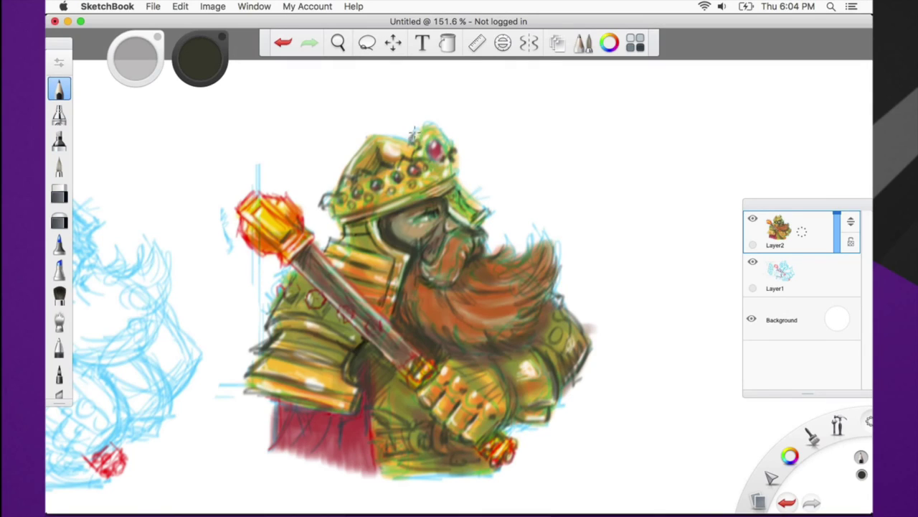
# Outline the crown's front ornament and darken the helmet's brim, face opening and far cheek guard
pyautogui.moveTo(426, 126)
pyautogui.mouseDown()
pyautogui.moveTo(452, 147)
pyautogui.moveTo(449, 136)
pyautogui.mouseUp()
pyautogui.moveTo(442, 172)
pyautogui.mouseDown()
pyautogui.moveTo(451, 160)
pyautogui.moveTo(457, 172)
pyautogui.moveTo(442, 191)
pyautogui.moveTo(337, 227)
pyautogui.moveTo(383, 222)
pyautogui.moveTo(395, 236)
pyautogui.mouseUp()
pyautogui.moveTo(457, 181); pyautogui.dragTo(469, 208)
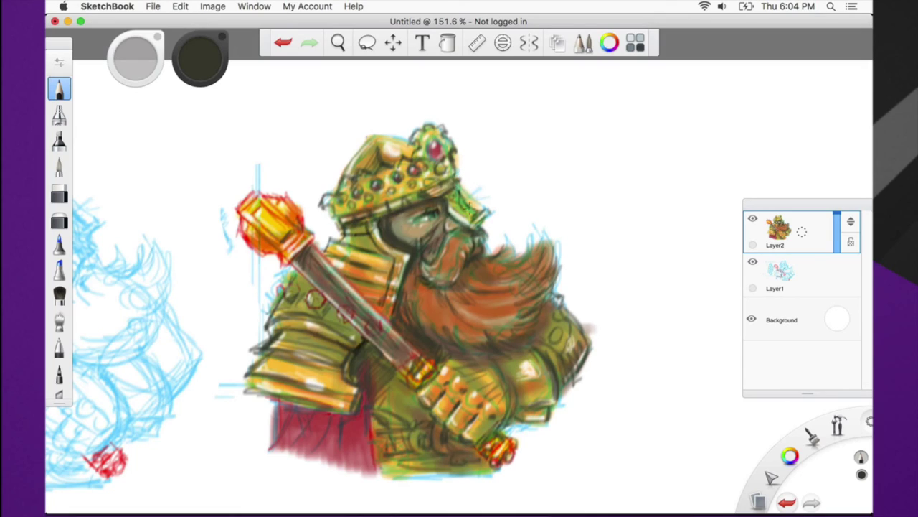
# Check the painting with Layer1 hidden and shown, and compare it with the original sketch on the whole canvas
pyautogui.click(753, 264)
pyautogui.click(754, 264)
pyautogui.press('space')
pyautogui.moveTo(396, 291); pyautogui.dragTo(543, 221)
pyautogui.moveTo(500, 245); pyautogui.dragTo(427, 259)
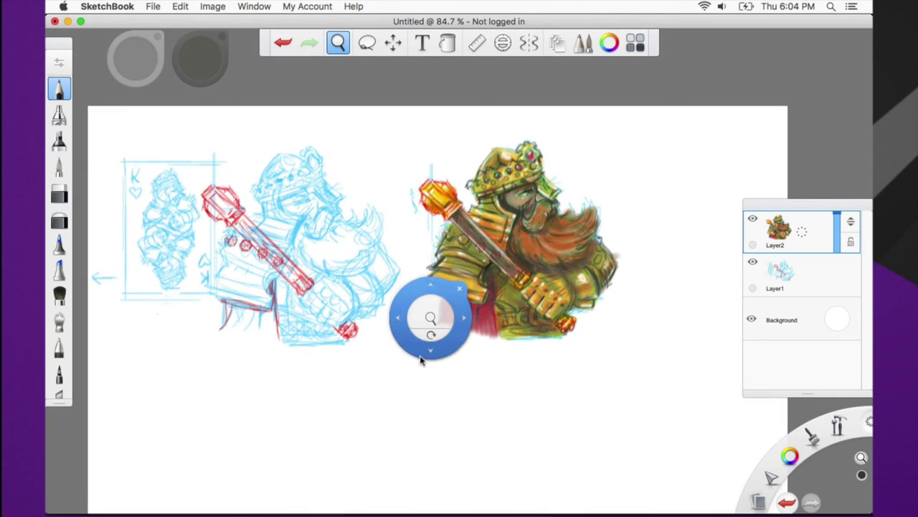
pyautogui.moveTo(422, 360); pyautogui.dragTo(419, 318)
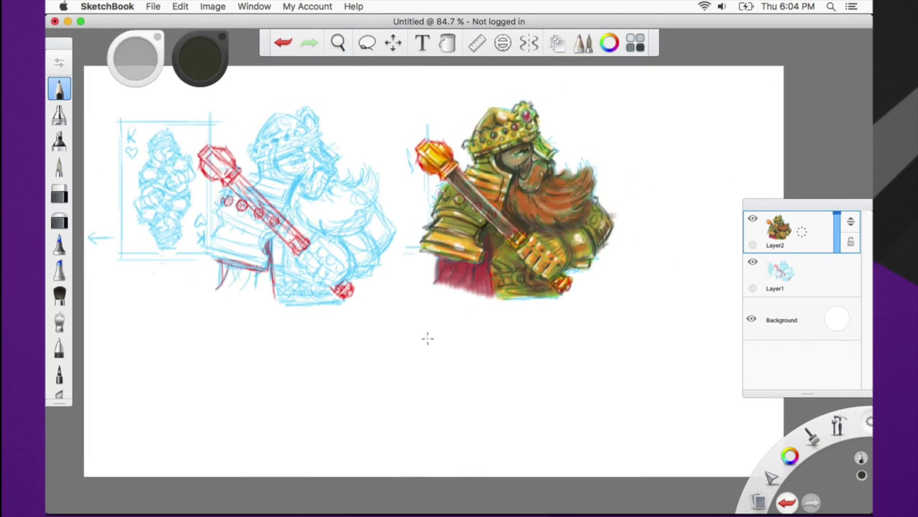